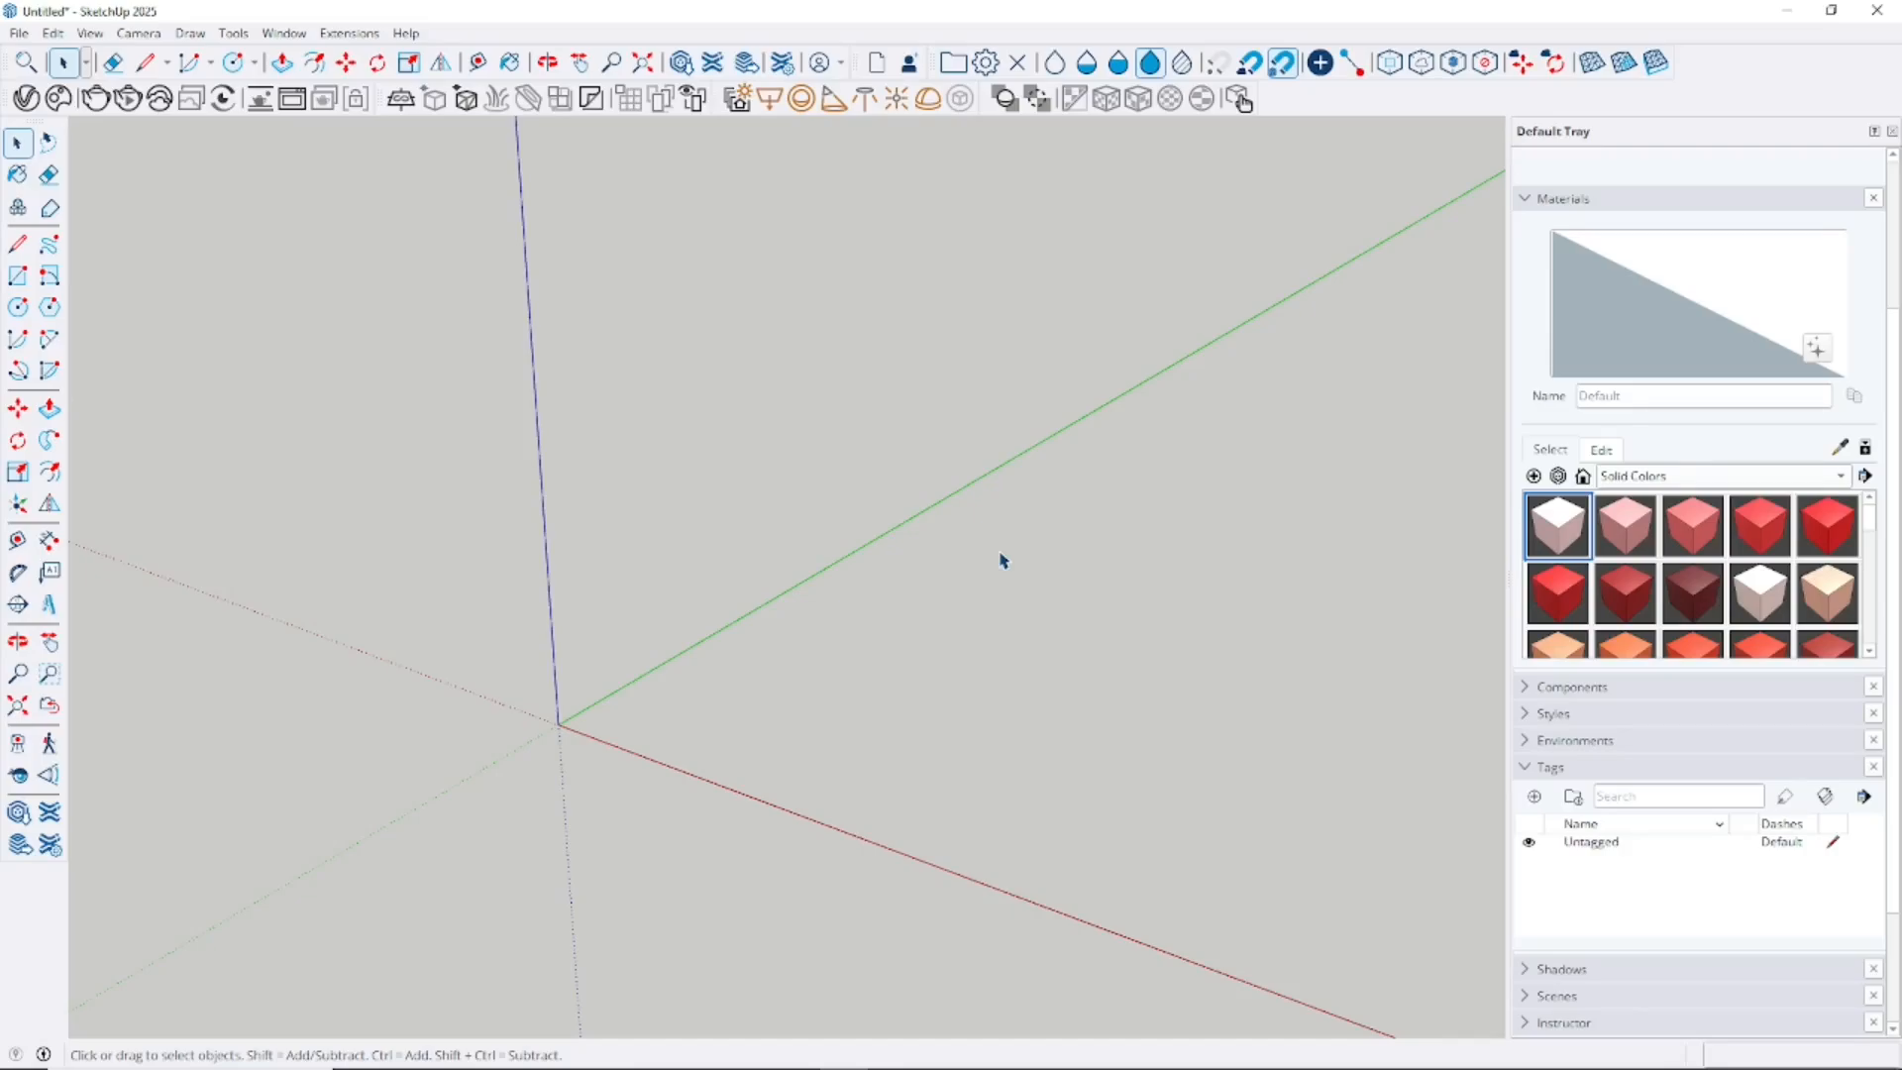
- Draw a closed rectangle on the ground with the Line tool, 127 mm along the red axis and 139 mm along the green axis
left_click(17, 242)
left_click(768, 684)
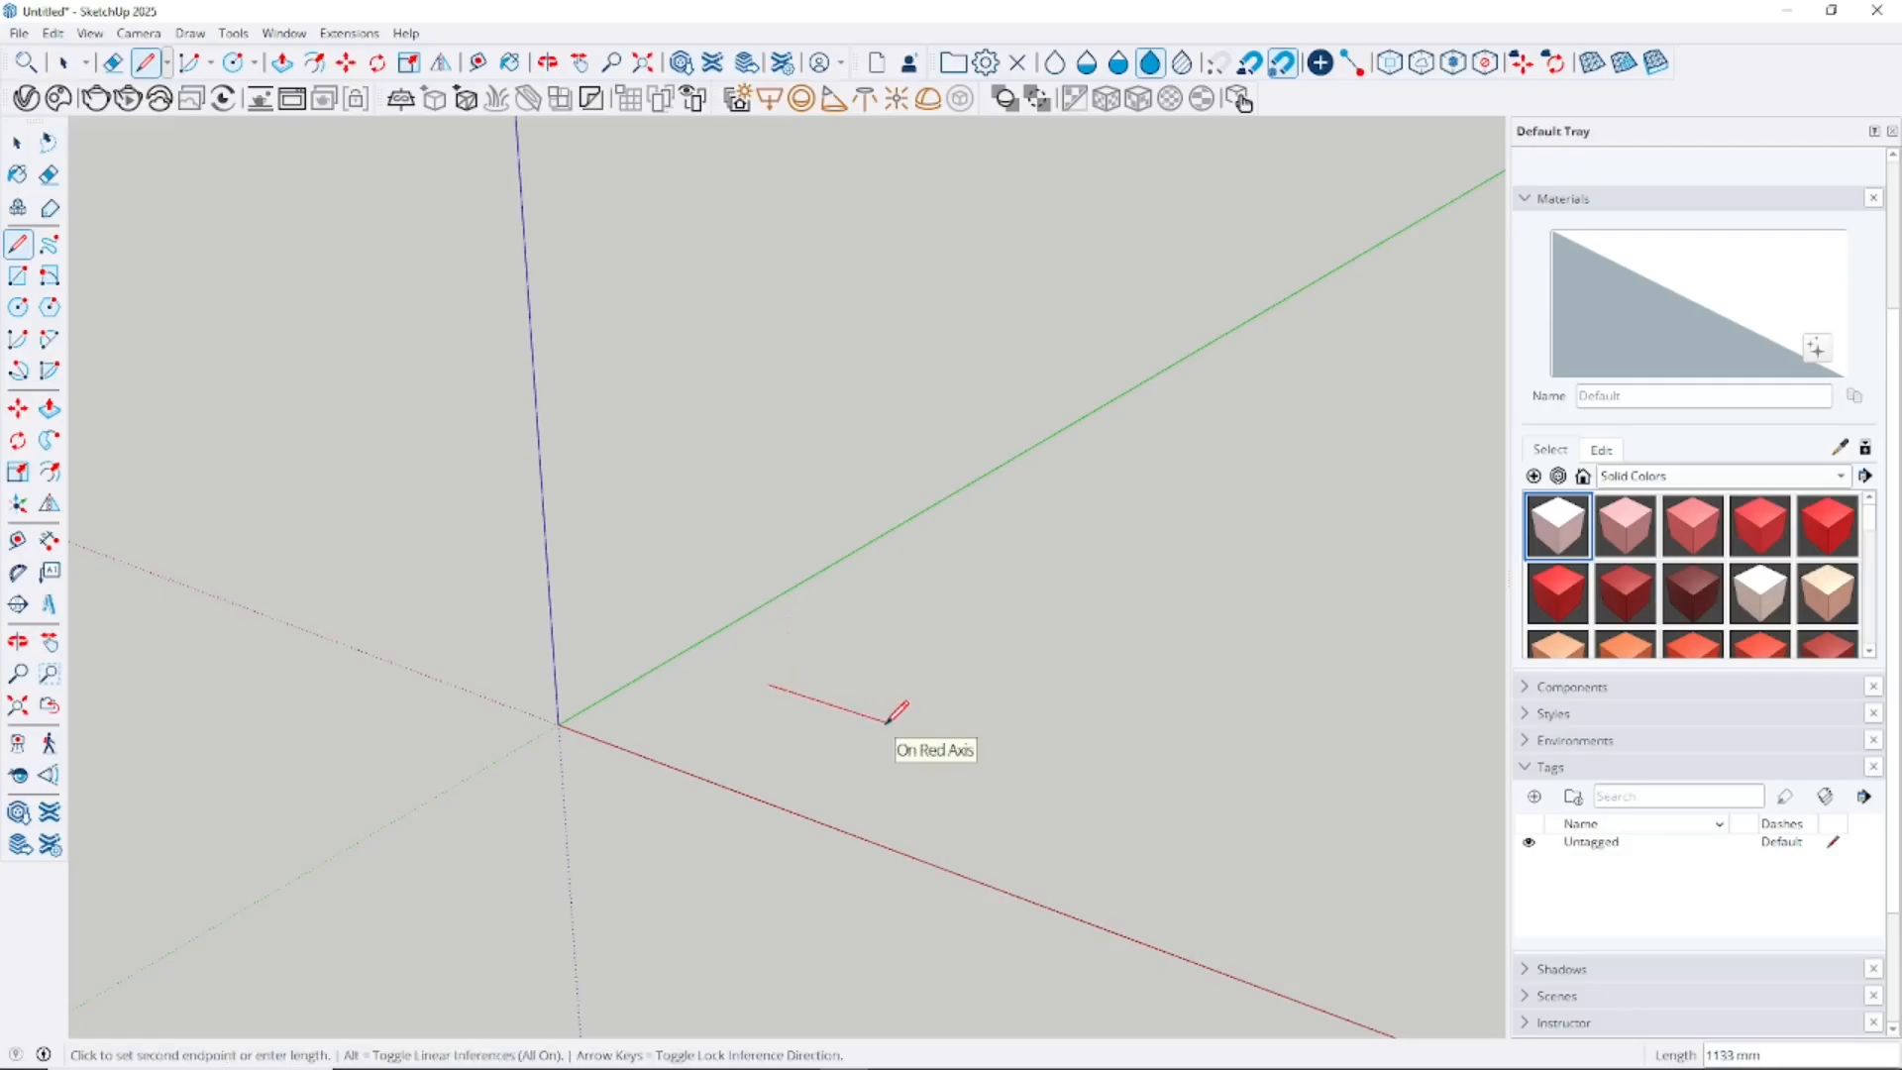
type("12")
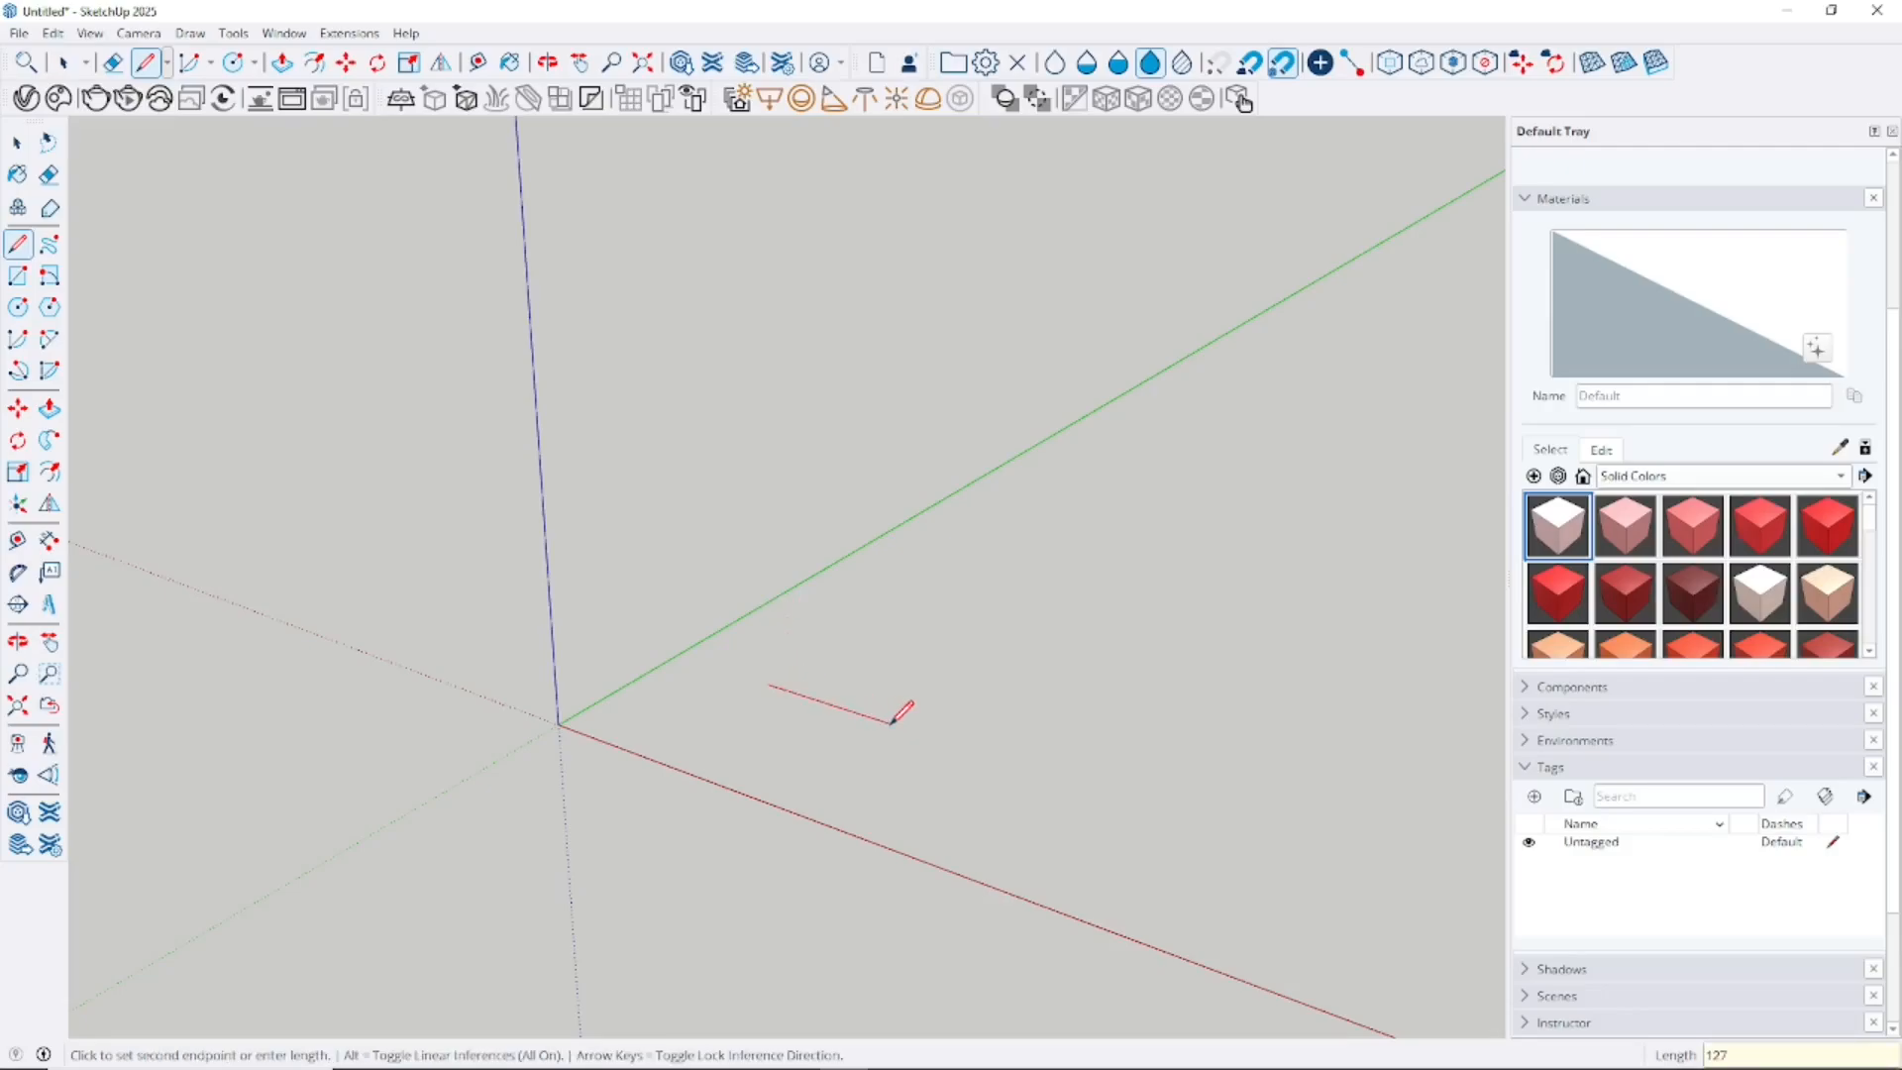
type("7")
key("Return")
middle_click_drag(819, 704, 925, 667)
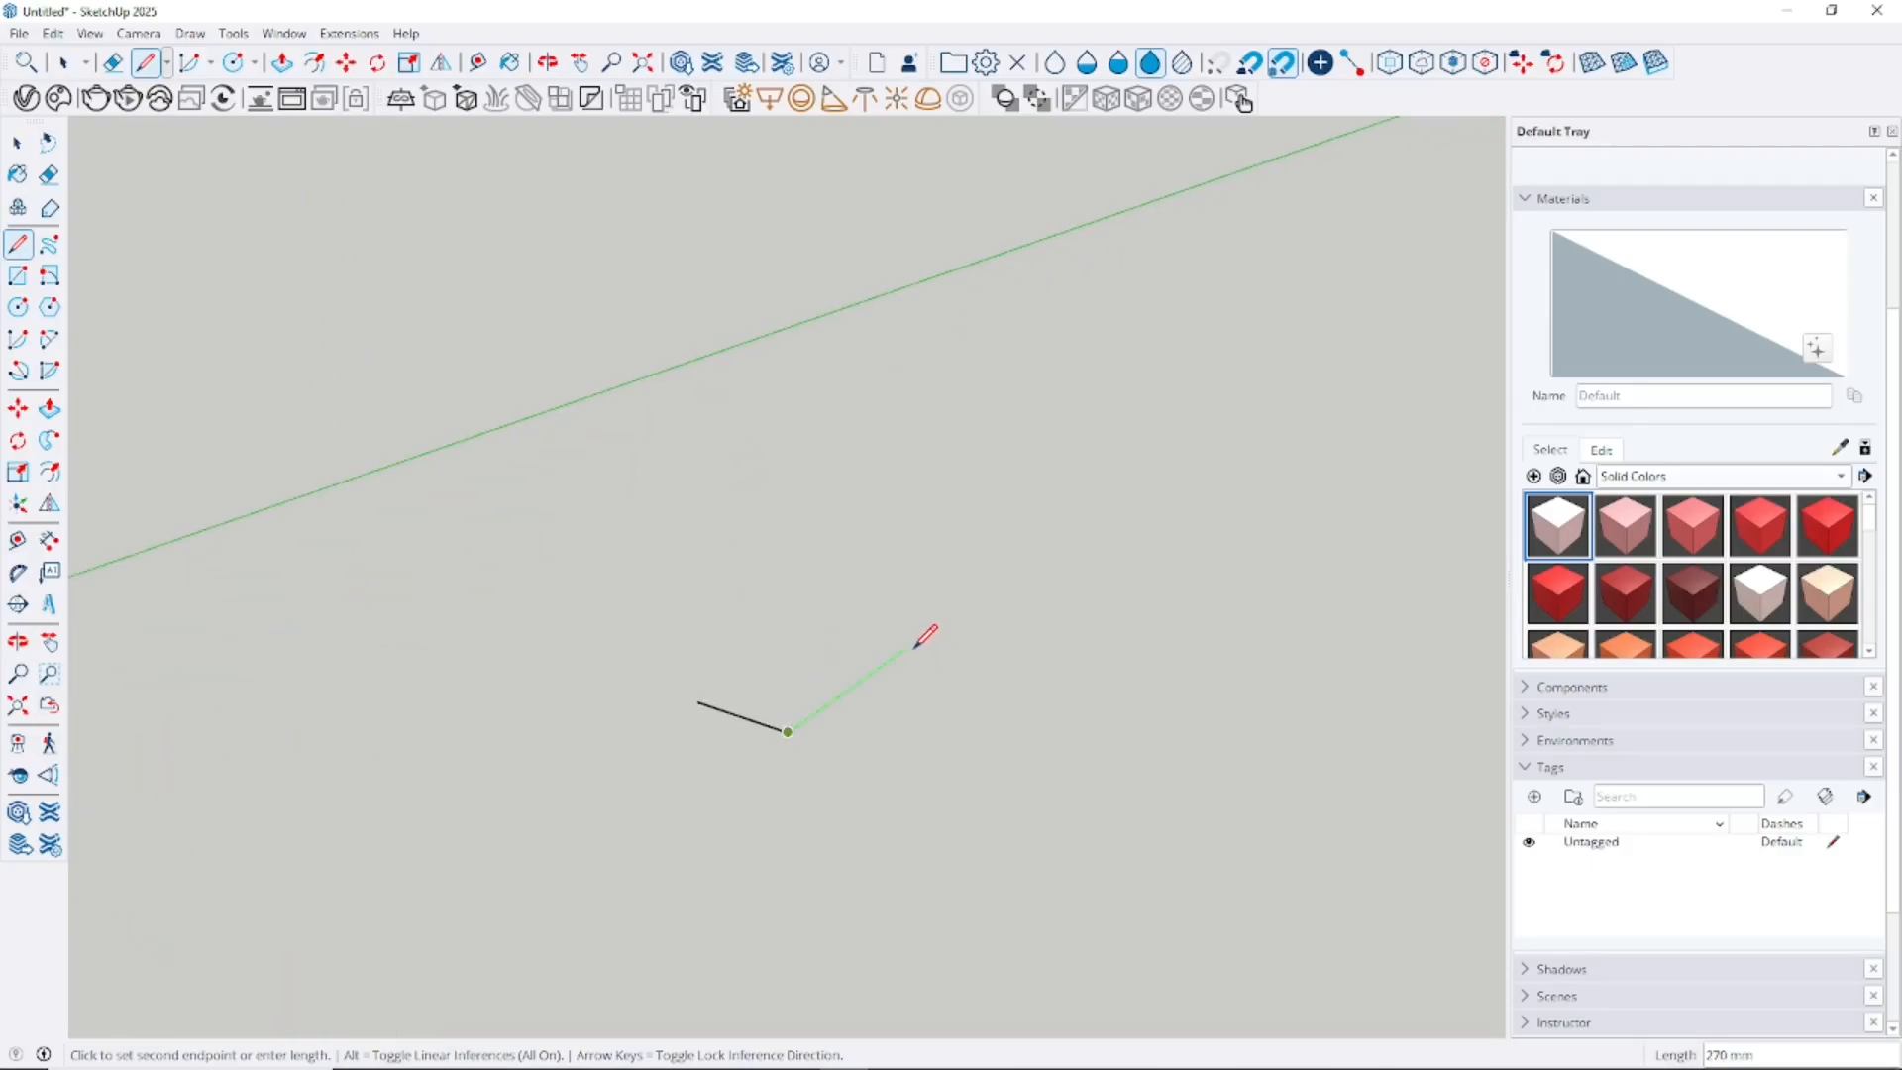
type("139")
key("Return")
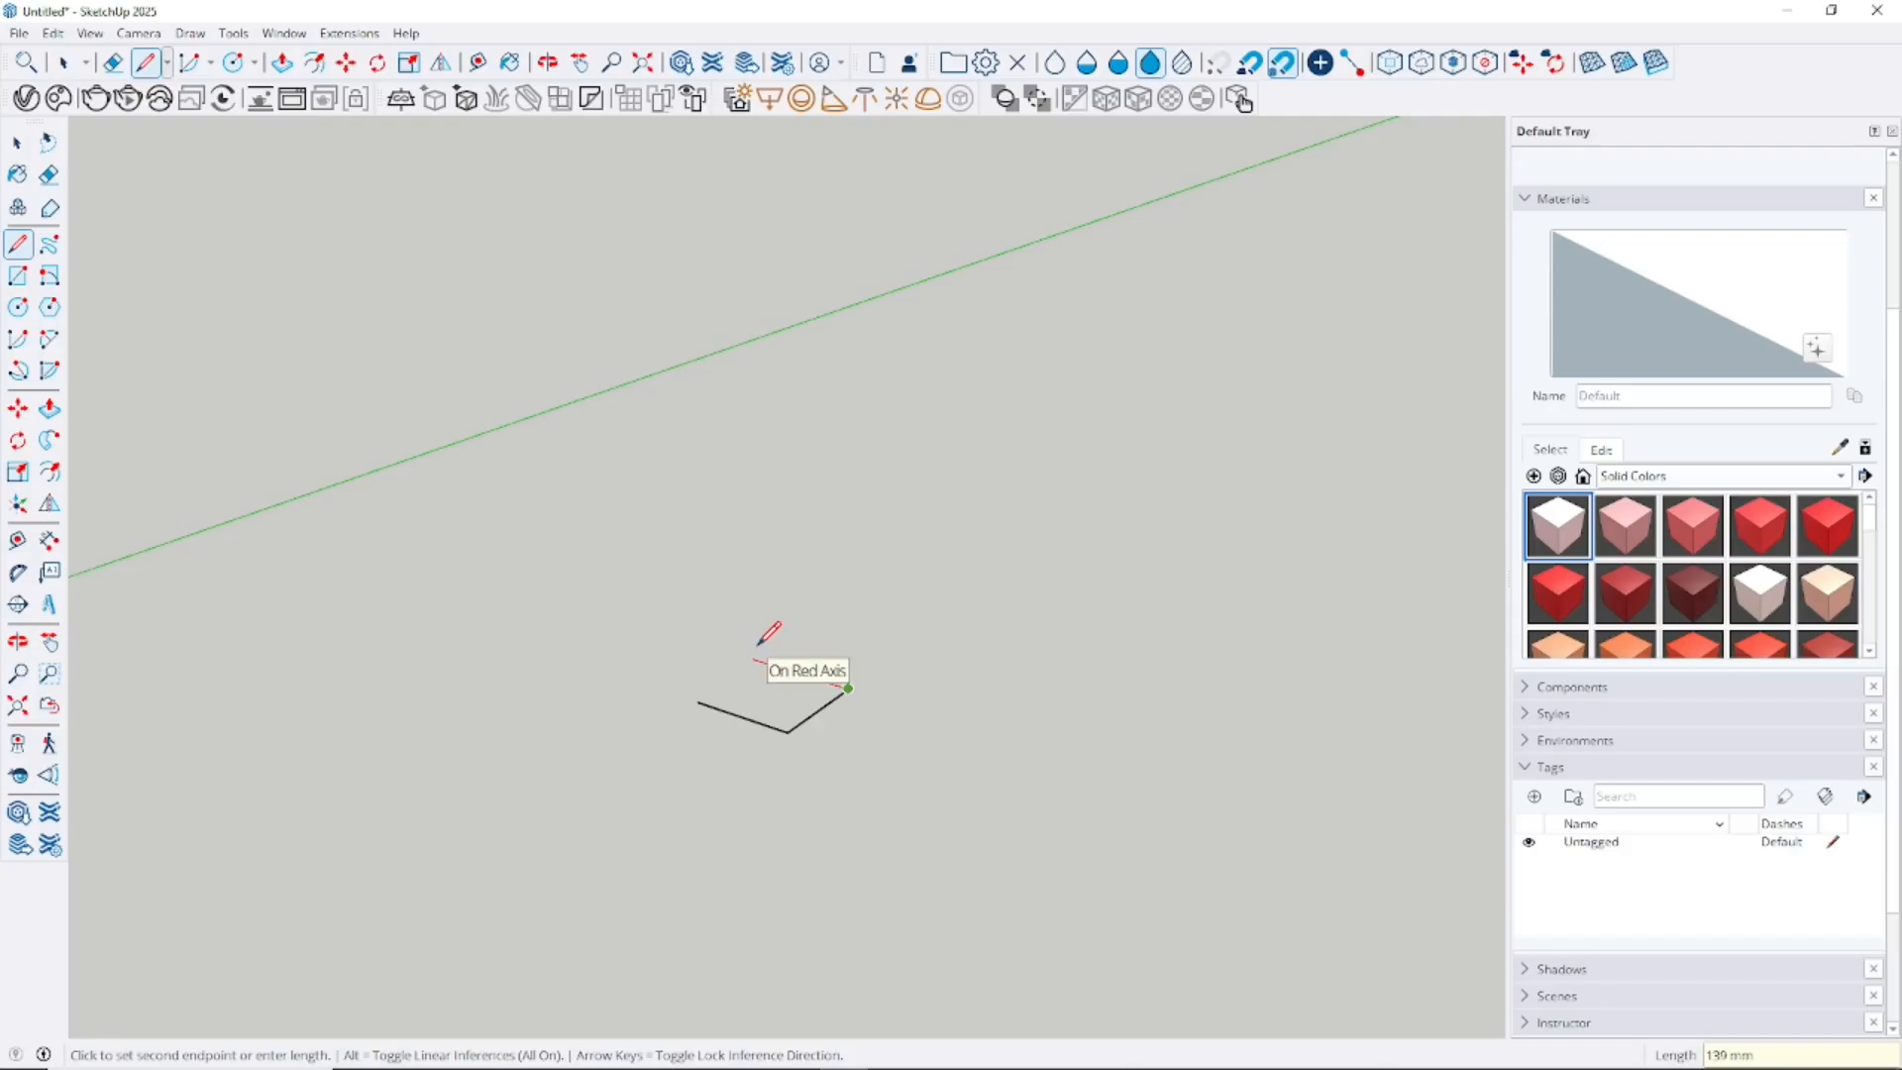
type("127")
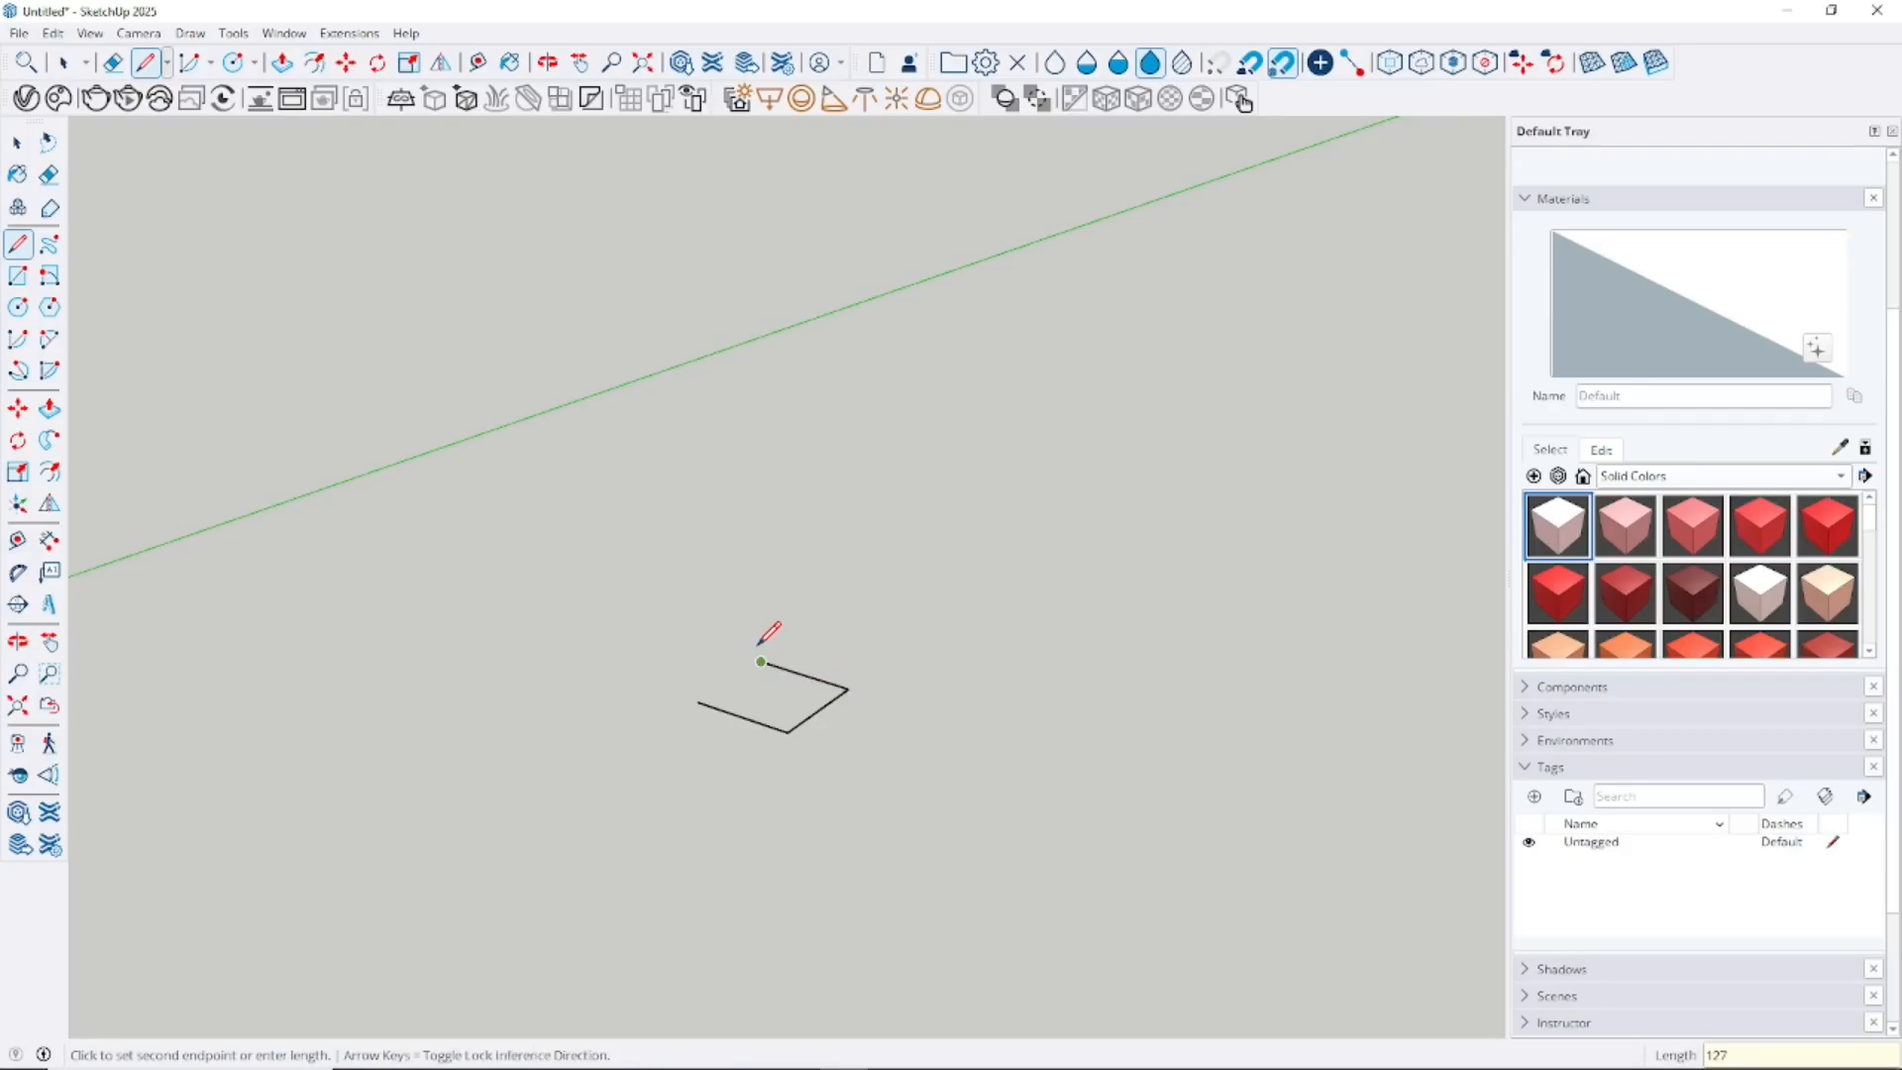
key("Return")
left_click(698, 701)
scroll(773, 696, "up", 4)
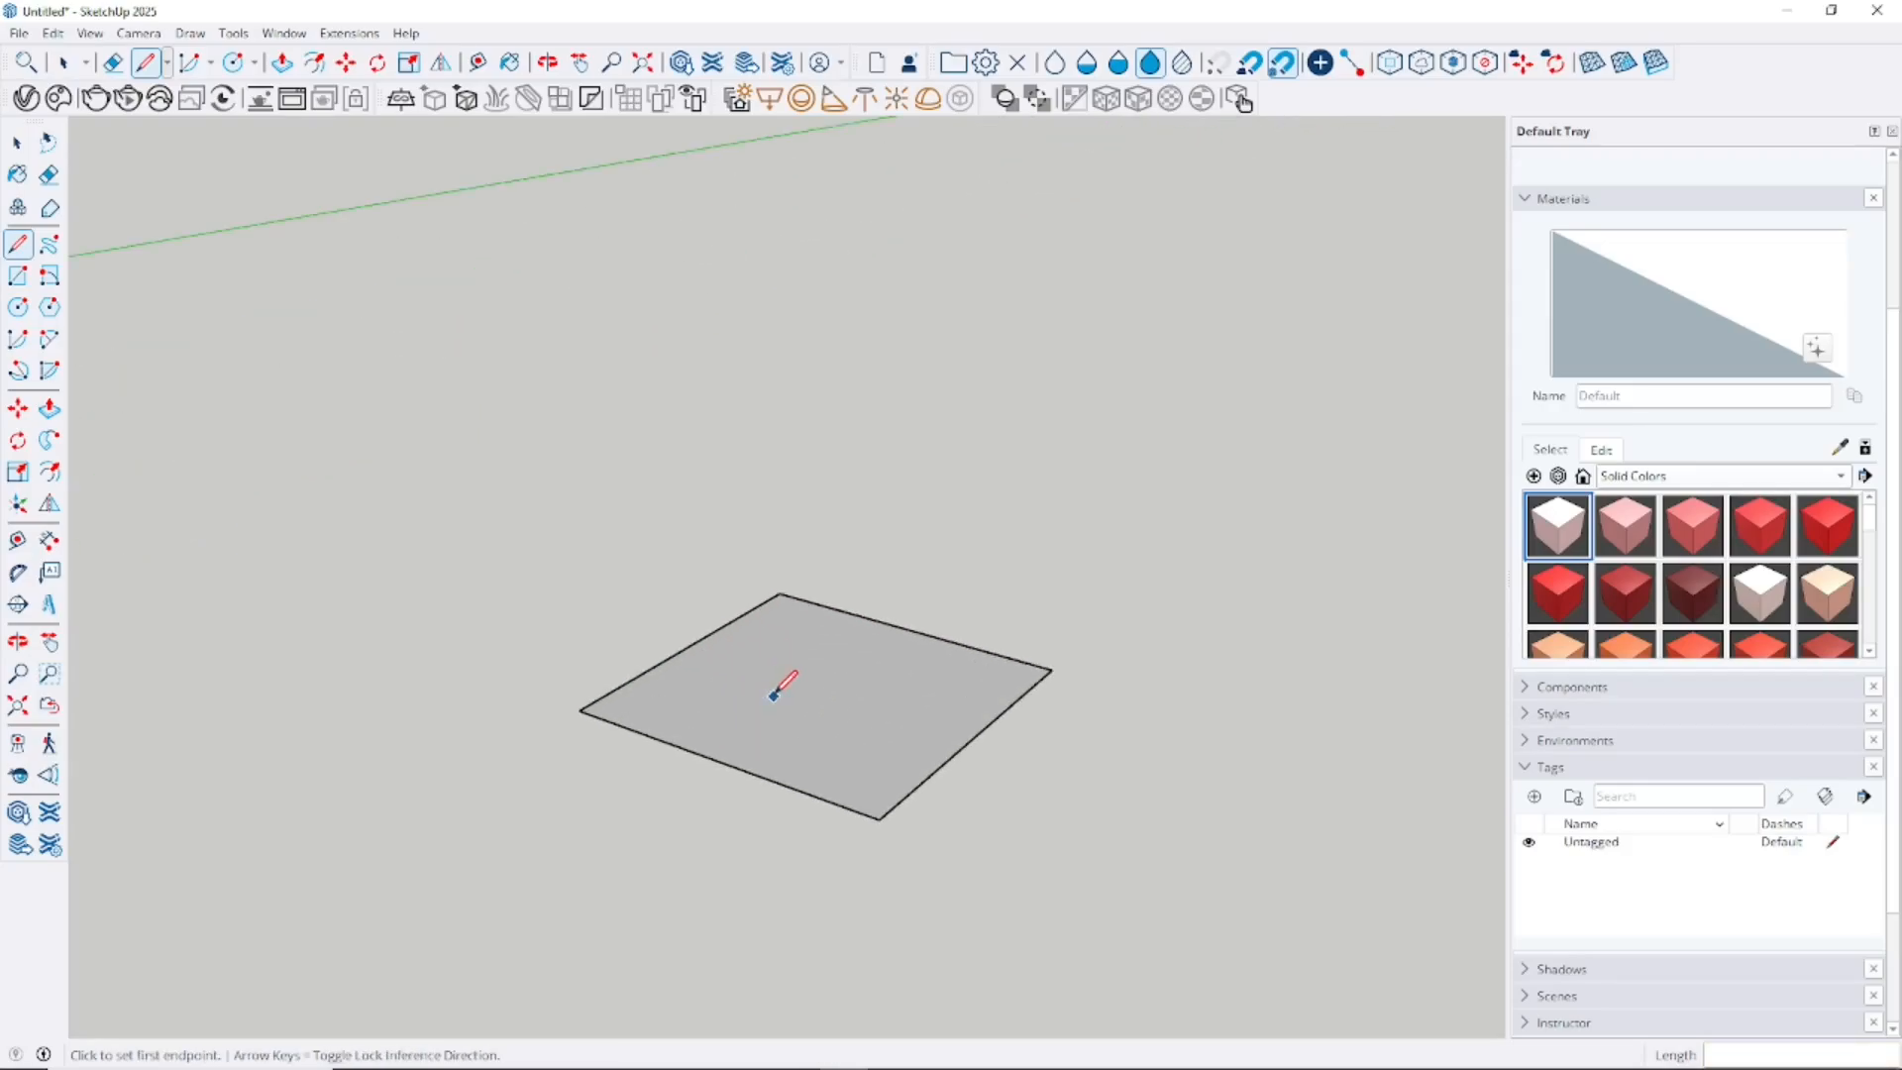
- Place a guide 12,7 mm inside the rectangle's rear 127 mm edge and draw a line along it across the face
middle_click_drag(913, 628, 900, 746)
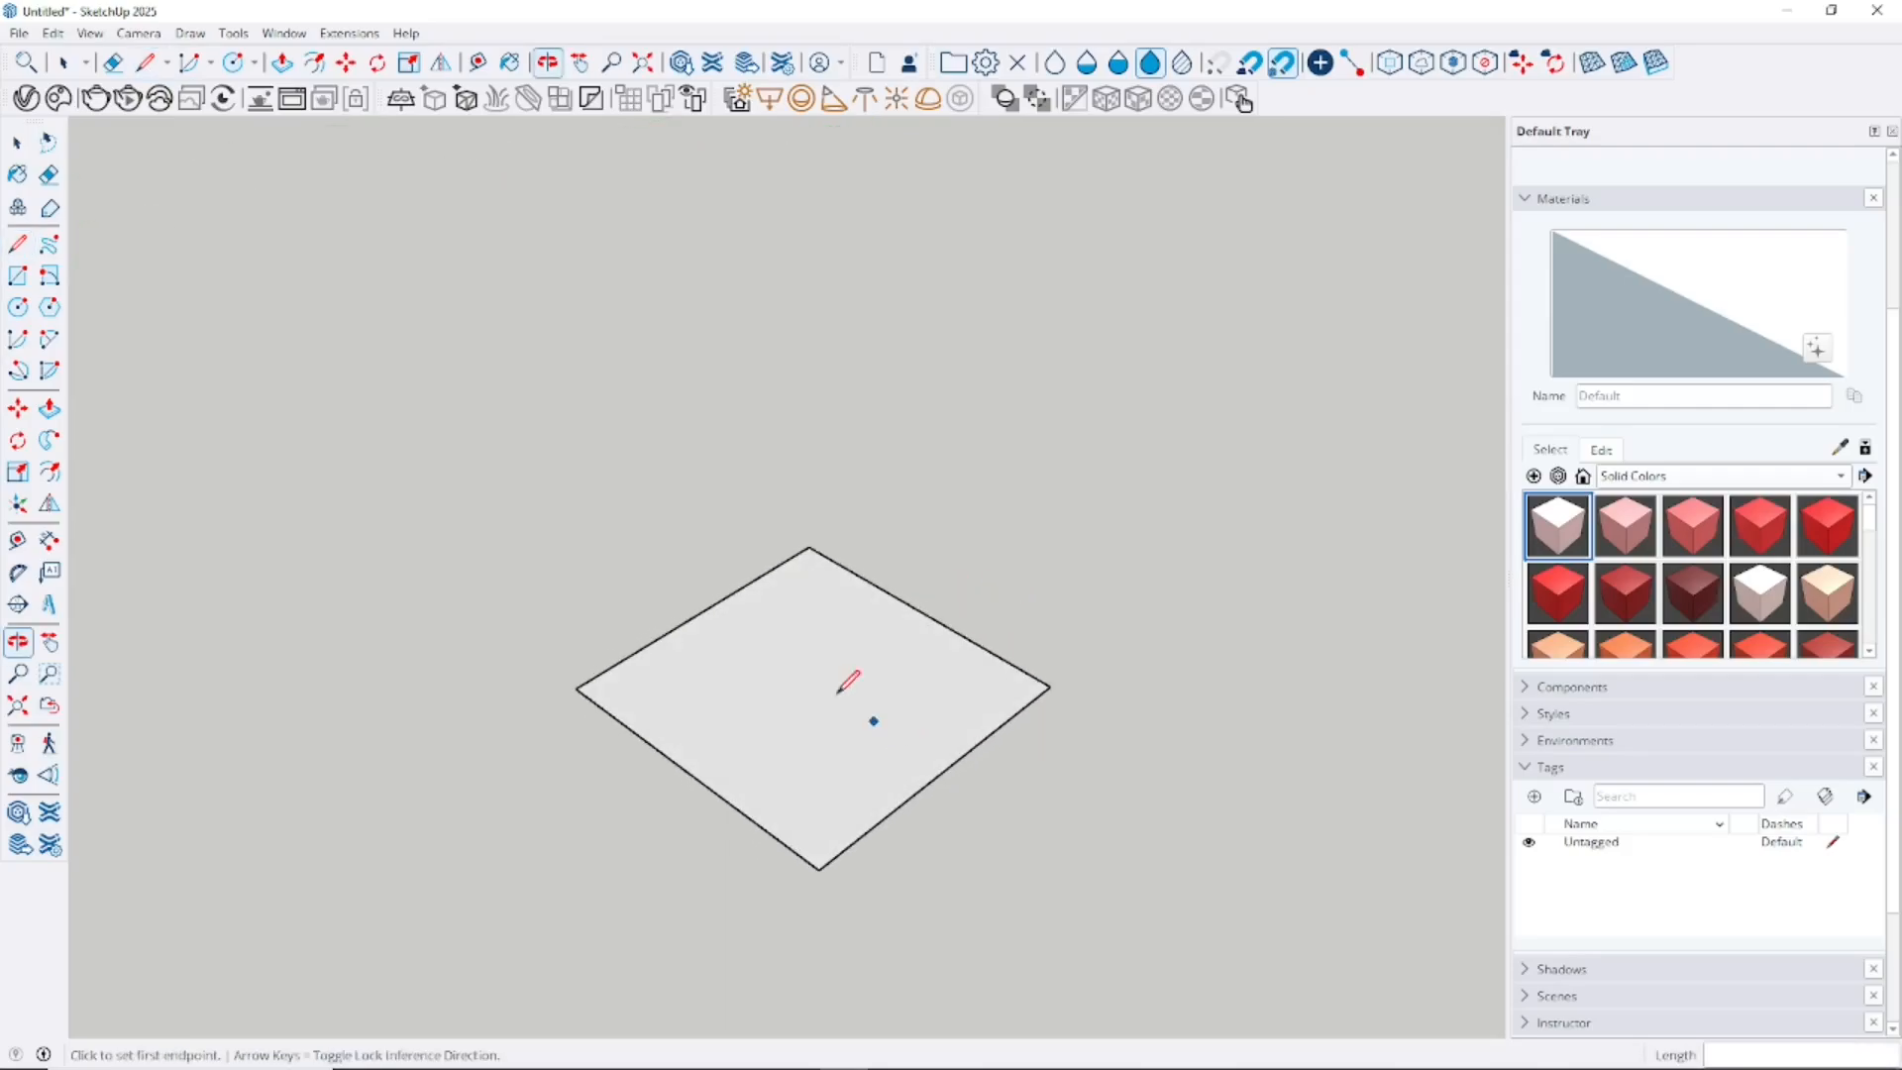
left_click(18, 541)
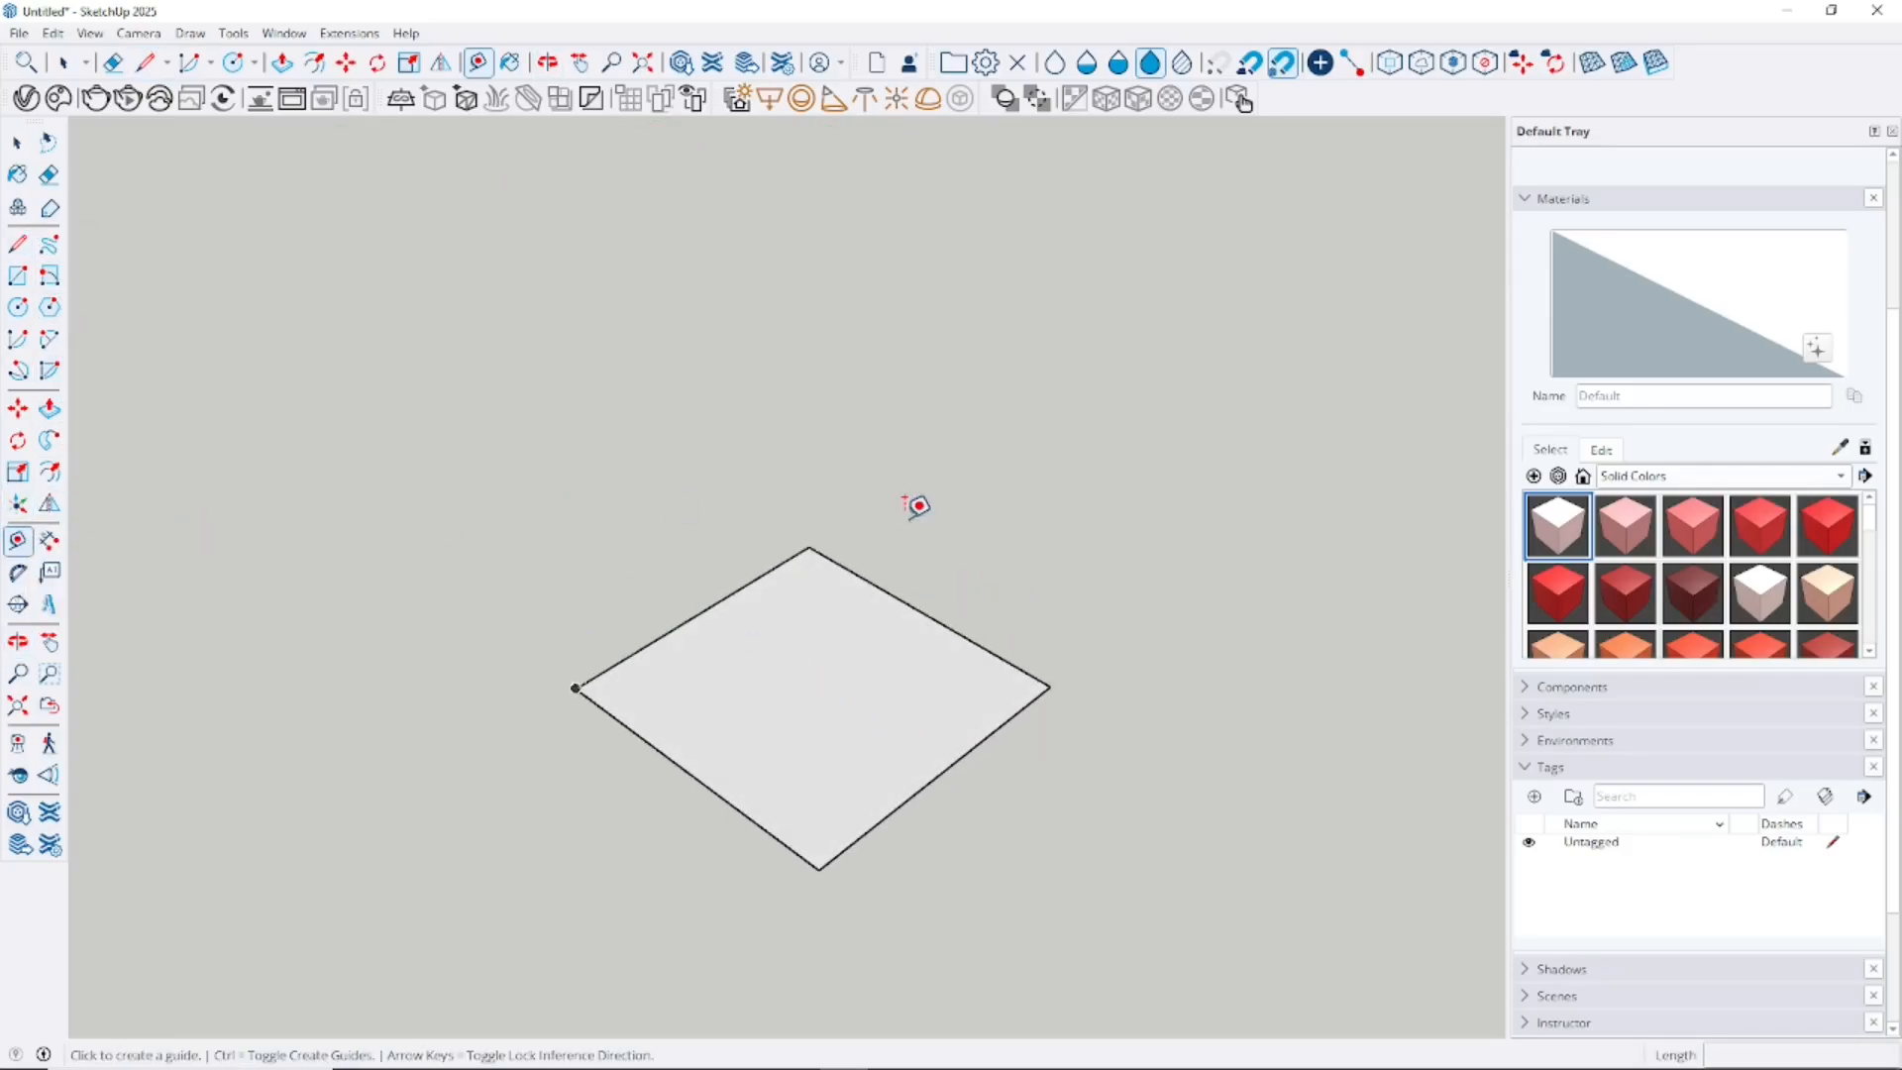
left_click(889, 593)
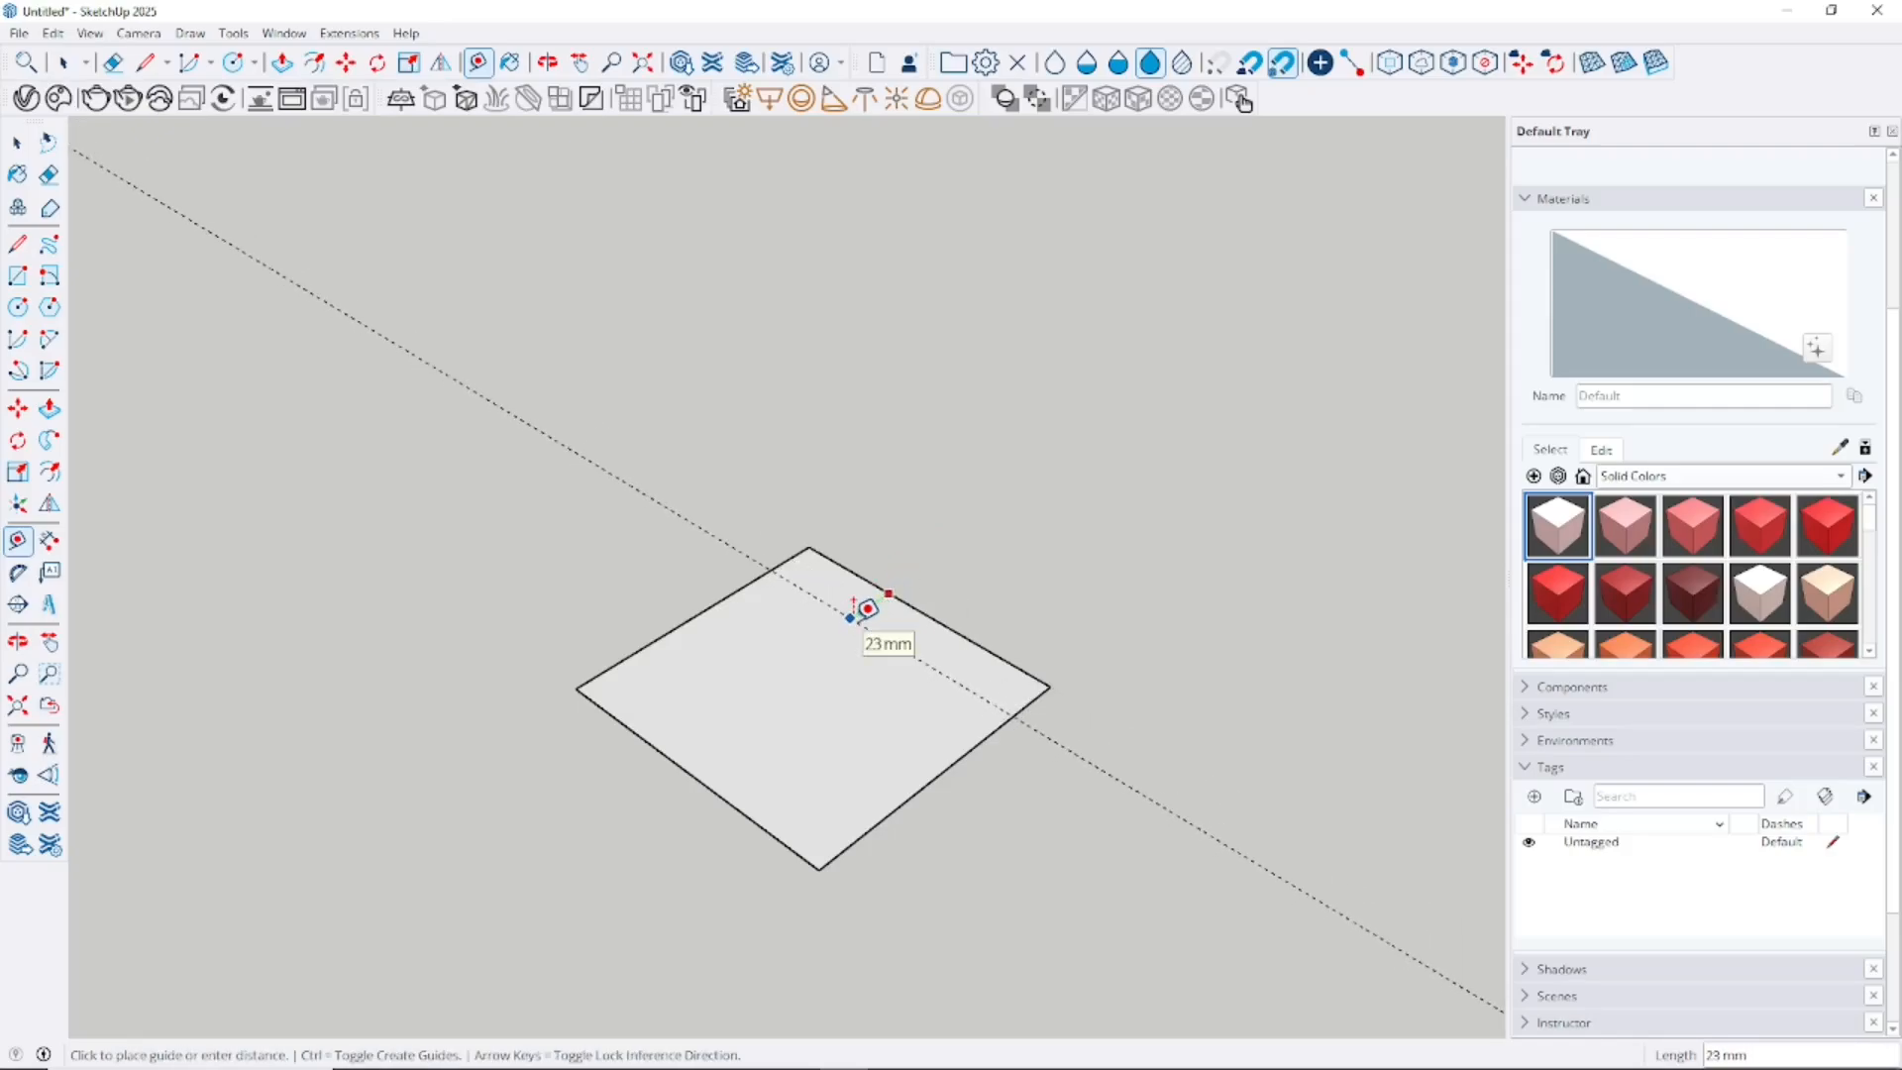
type("12,7")
key("Return")
left_click(17, 244)
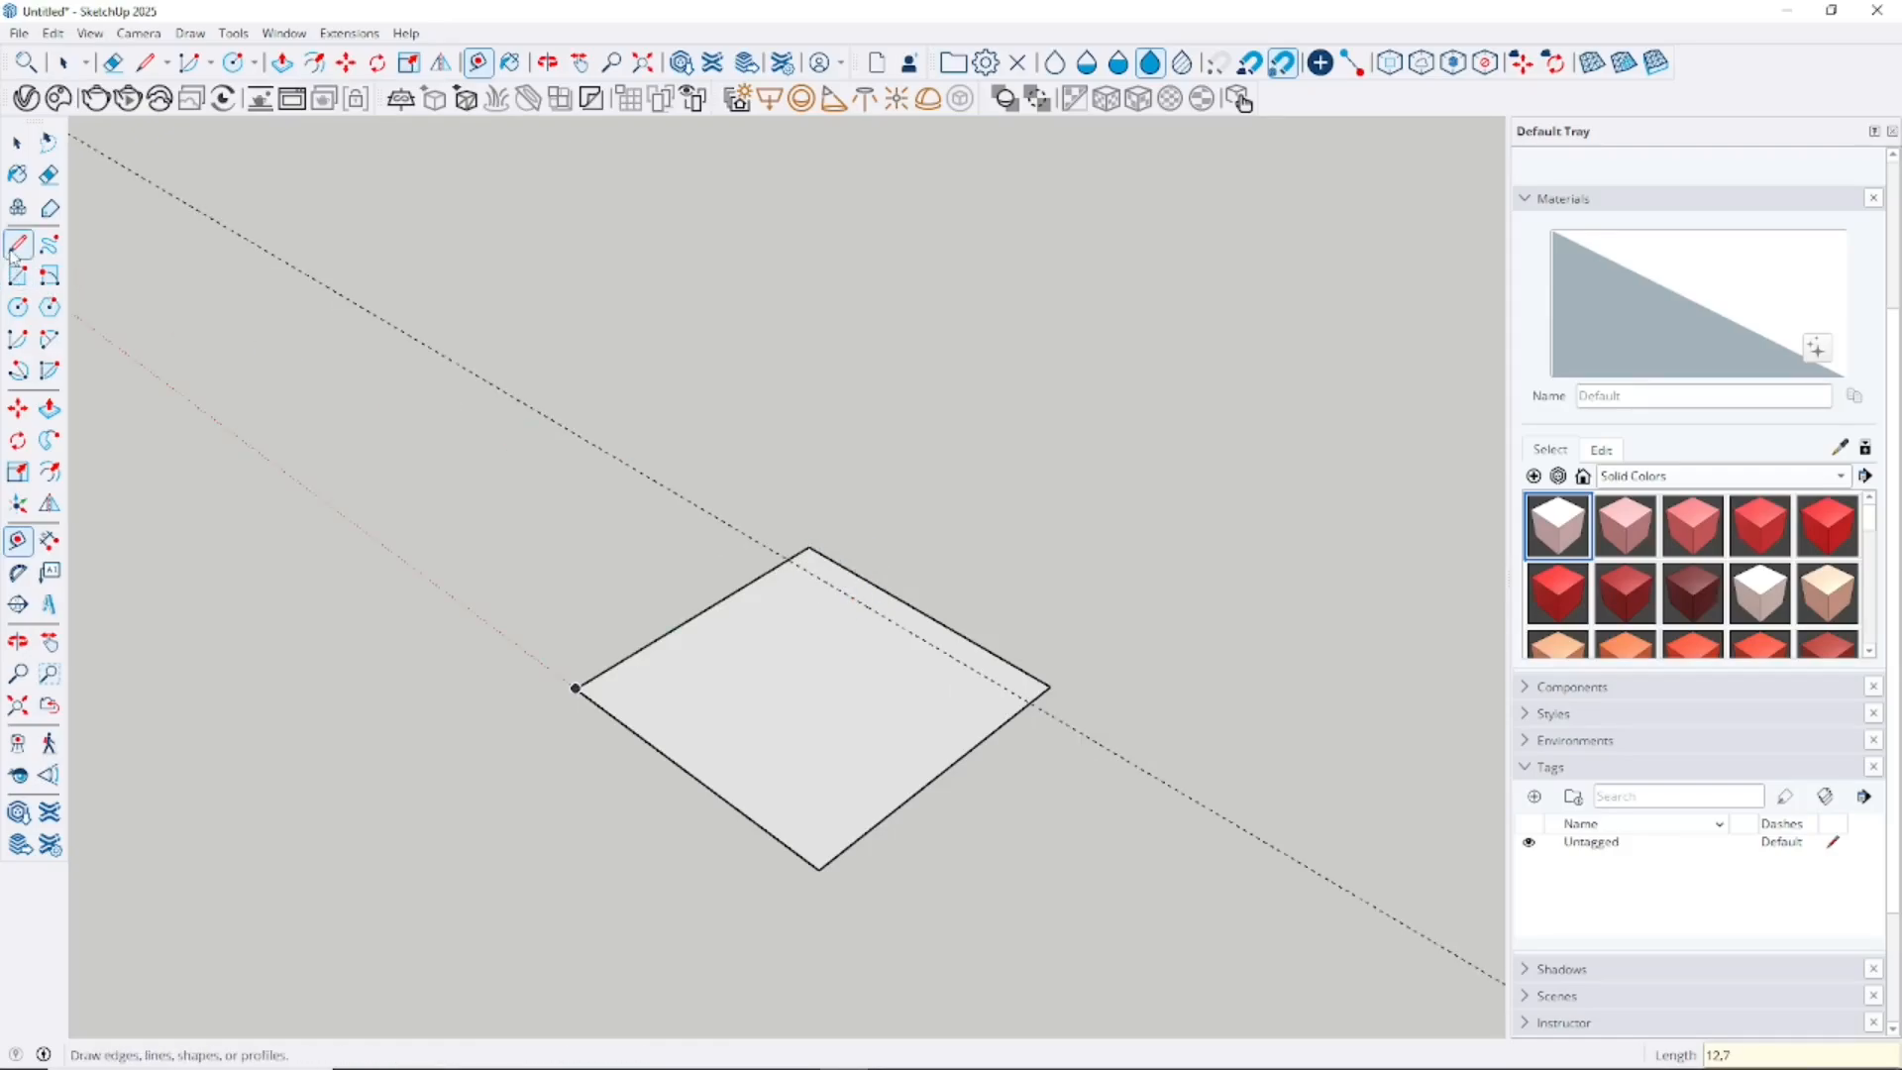
left_click(791, 557)
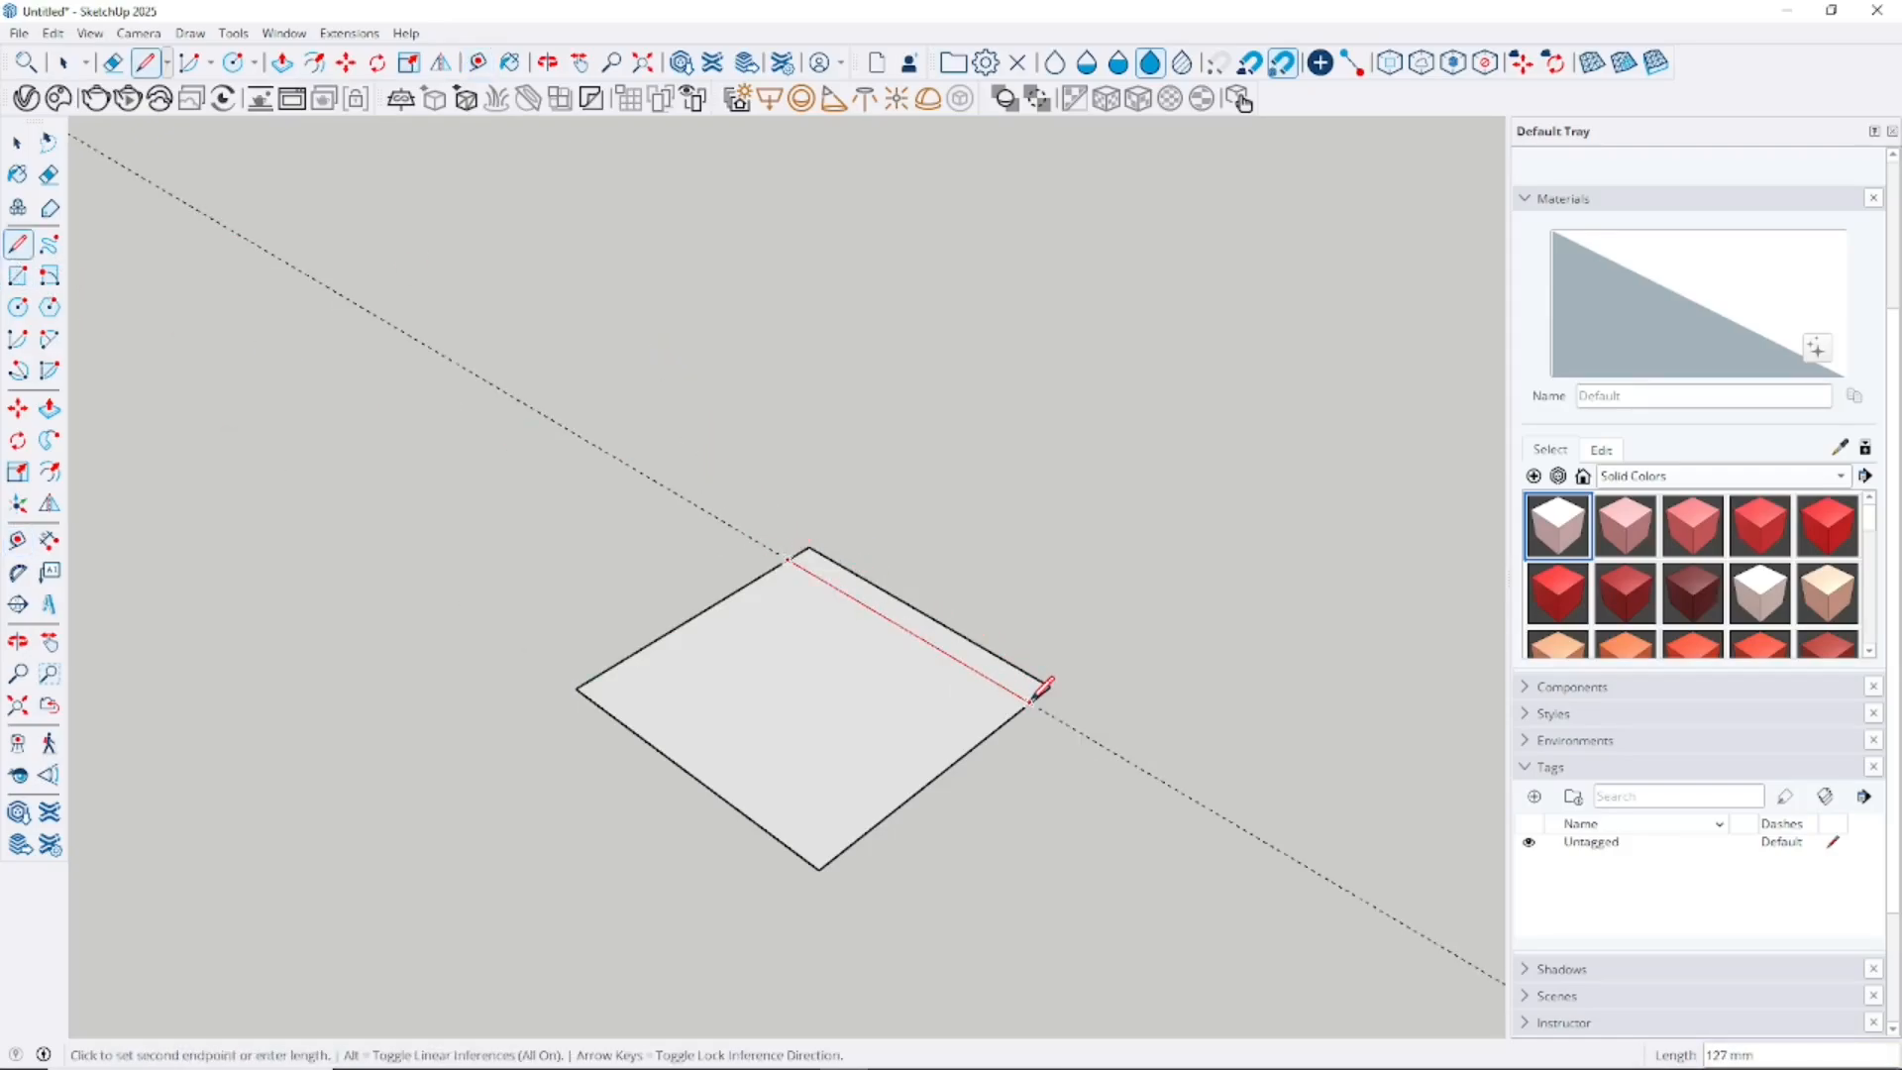
left_click(1036, 698)
- Push/Pull the narrow rear strip up 127 mm to form a wall and the large base face up 12,7 mm
left_click(49, 408)
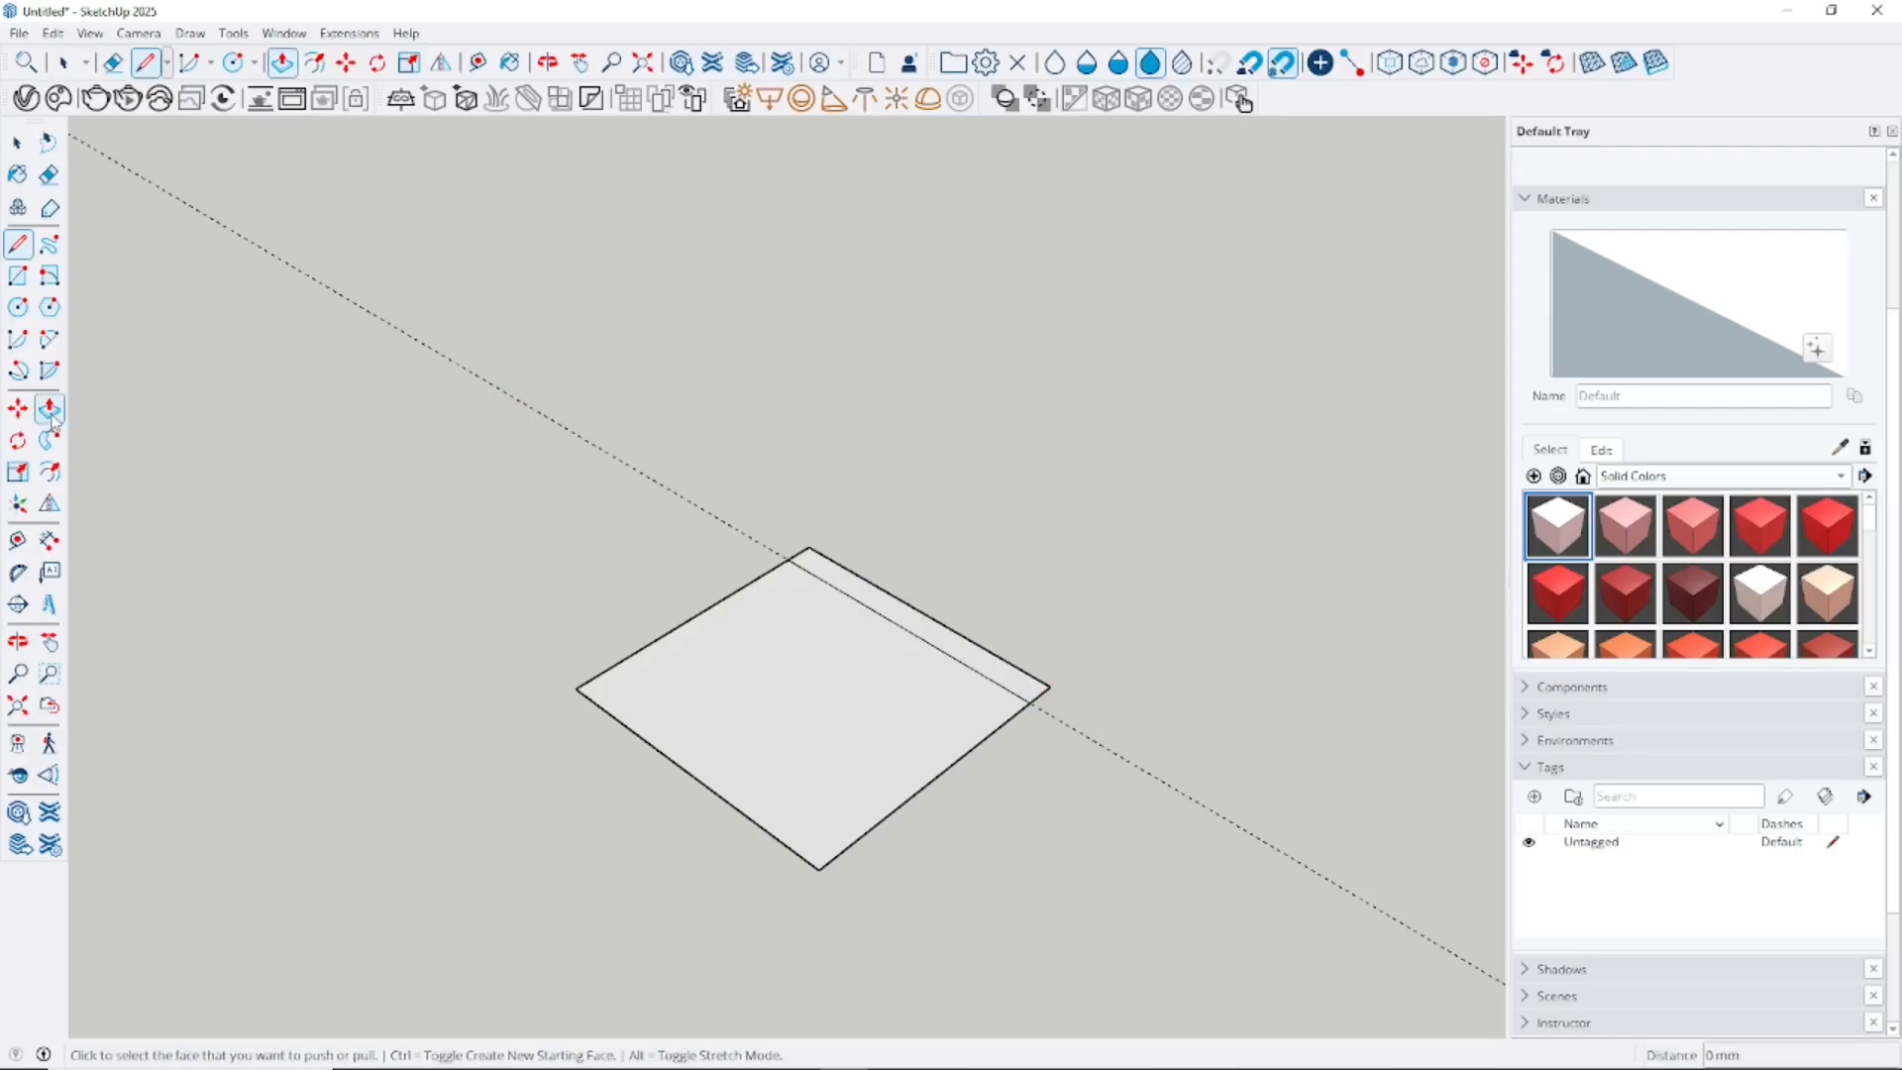
left_click(909, 624)
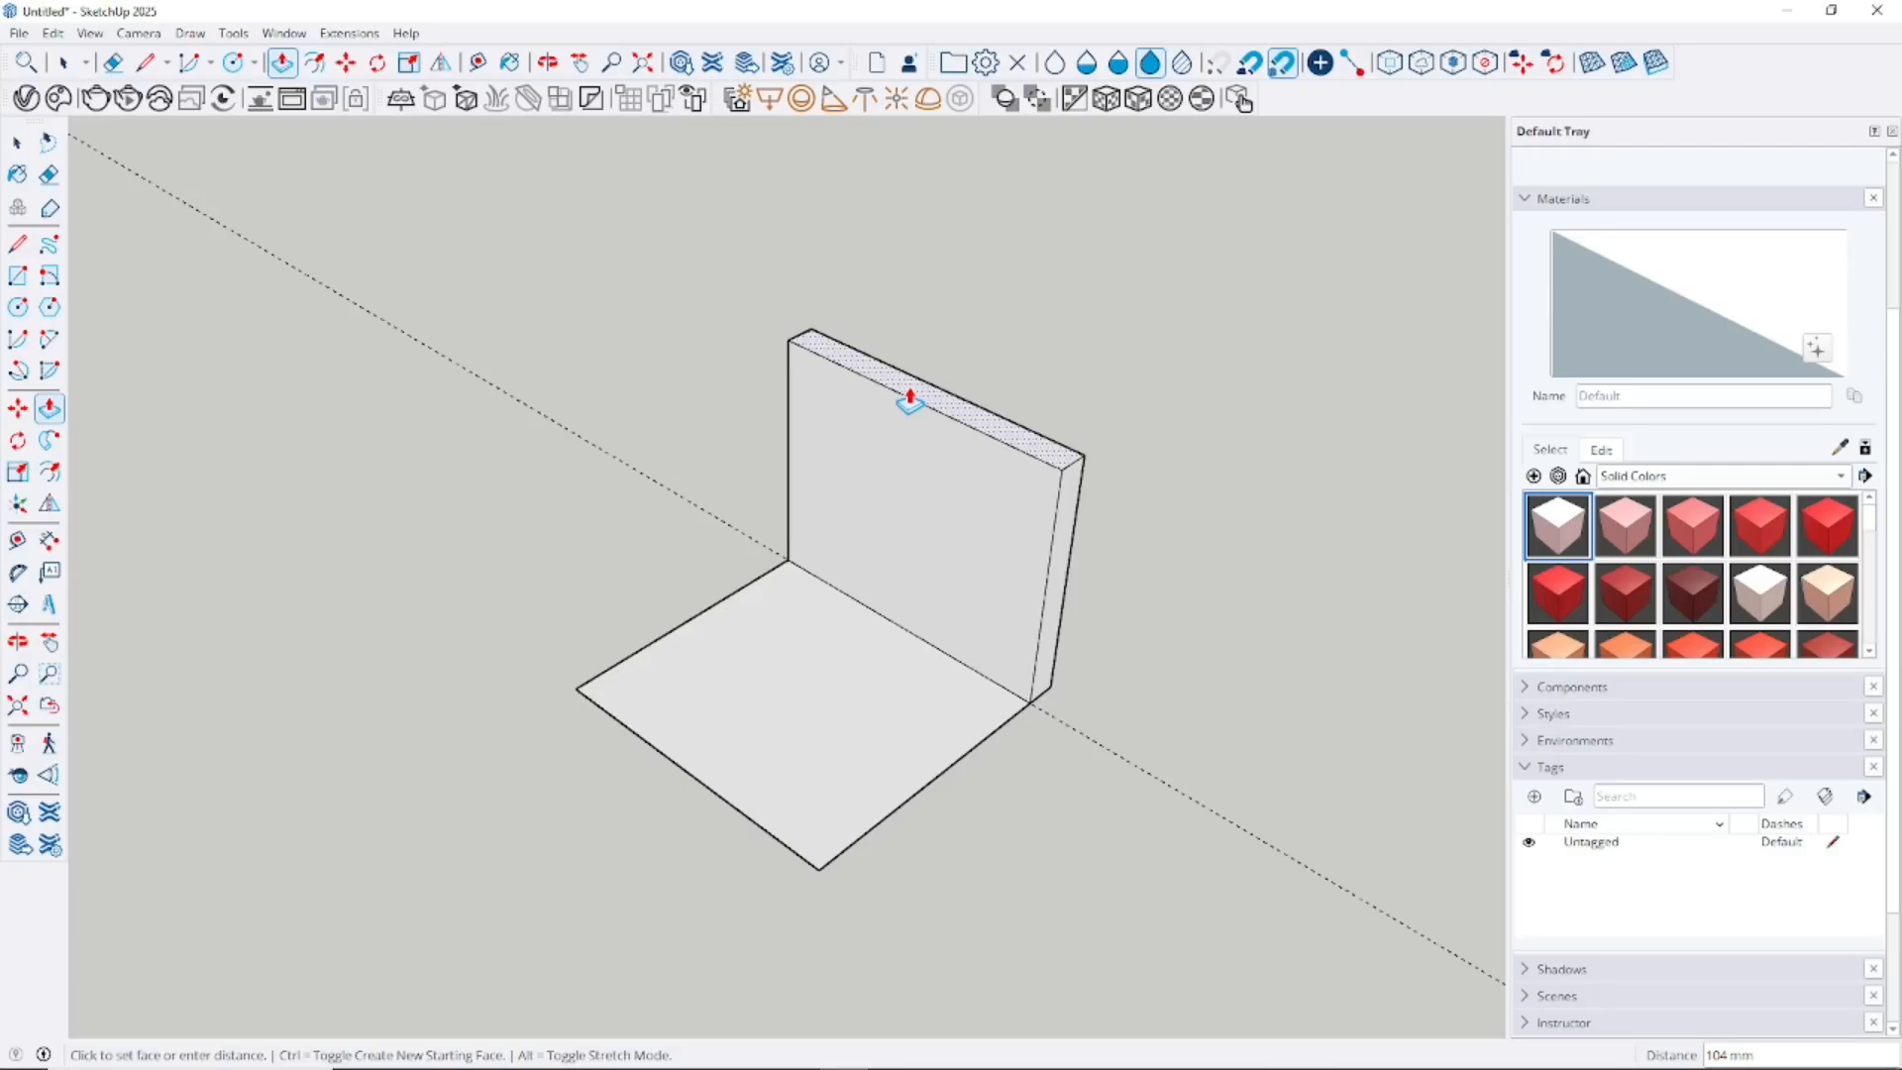
key("Return")
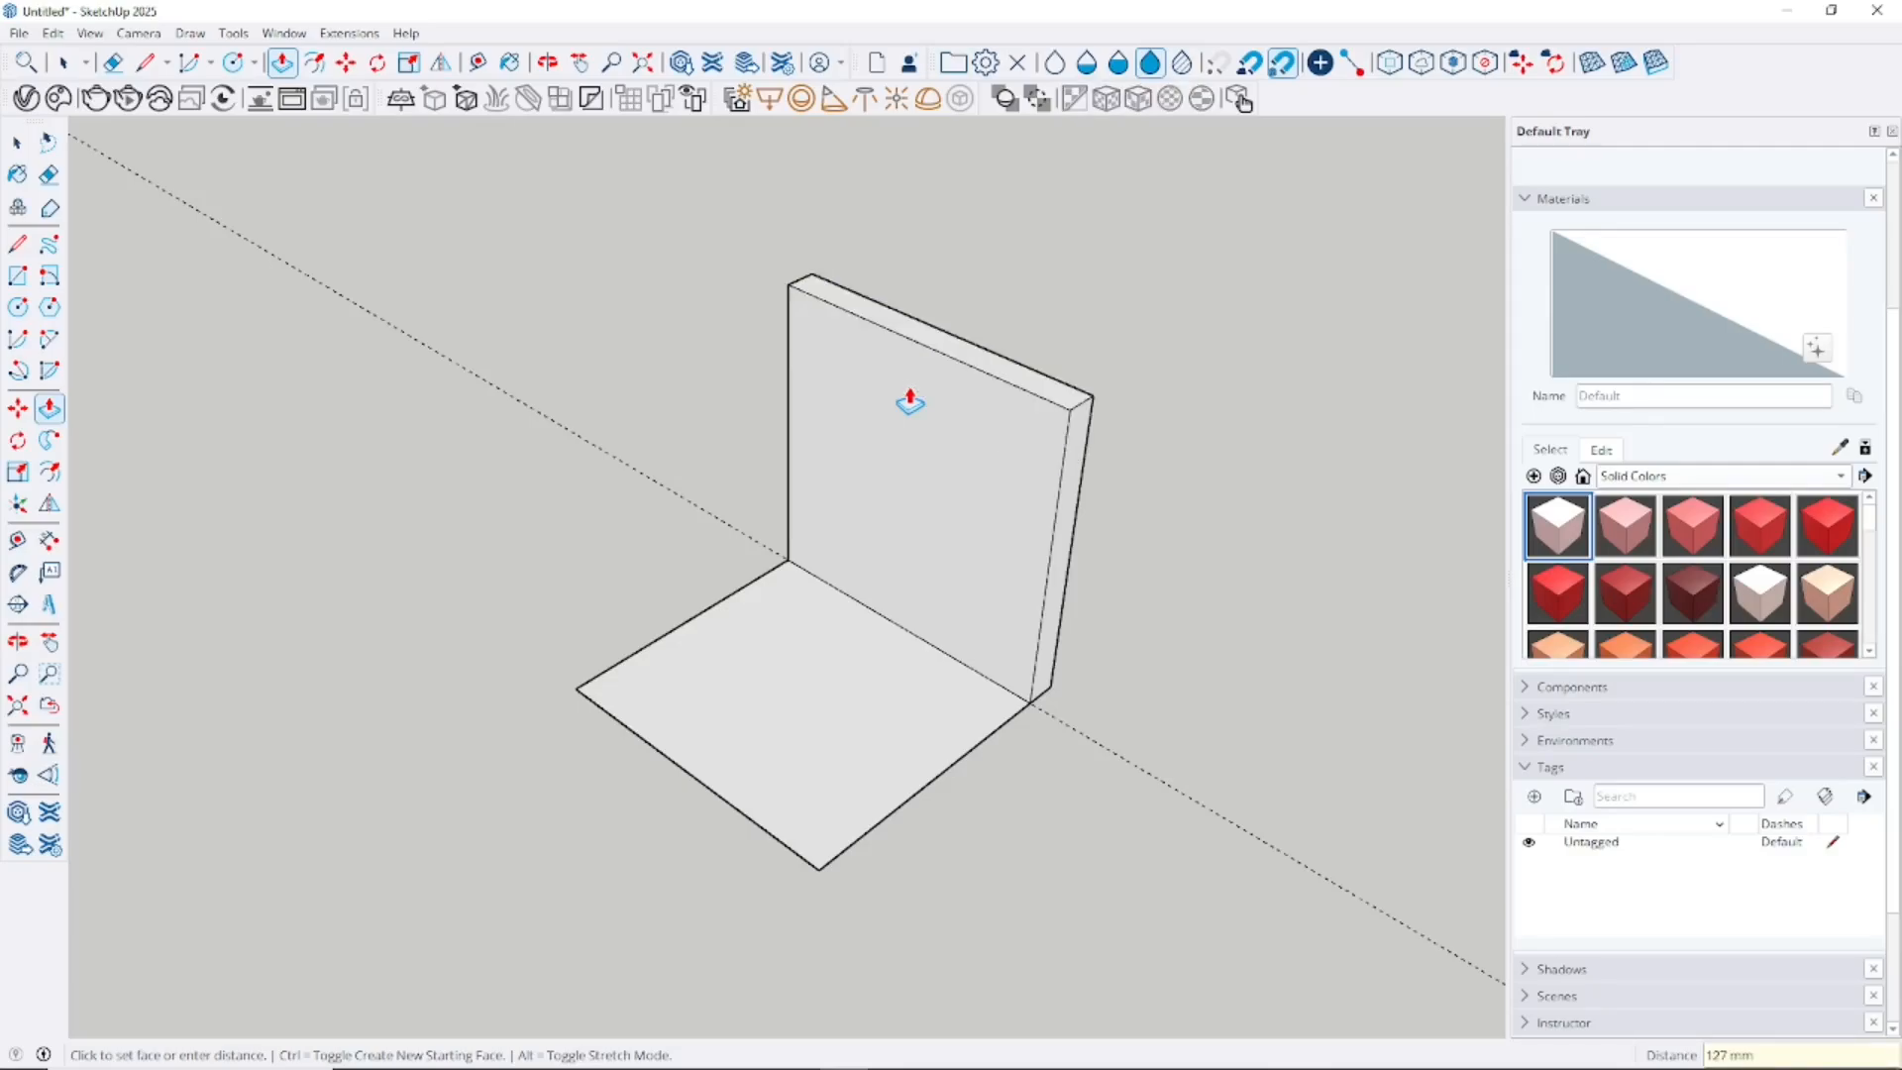
left_click(769, 715)
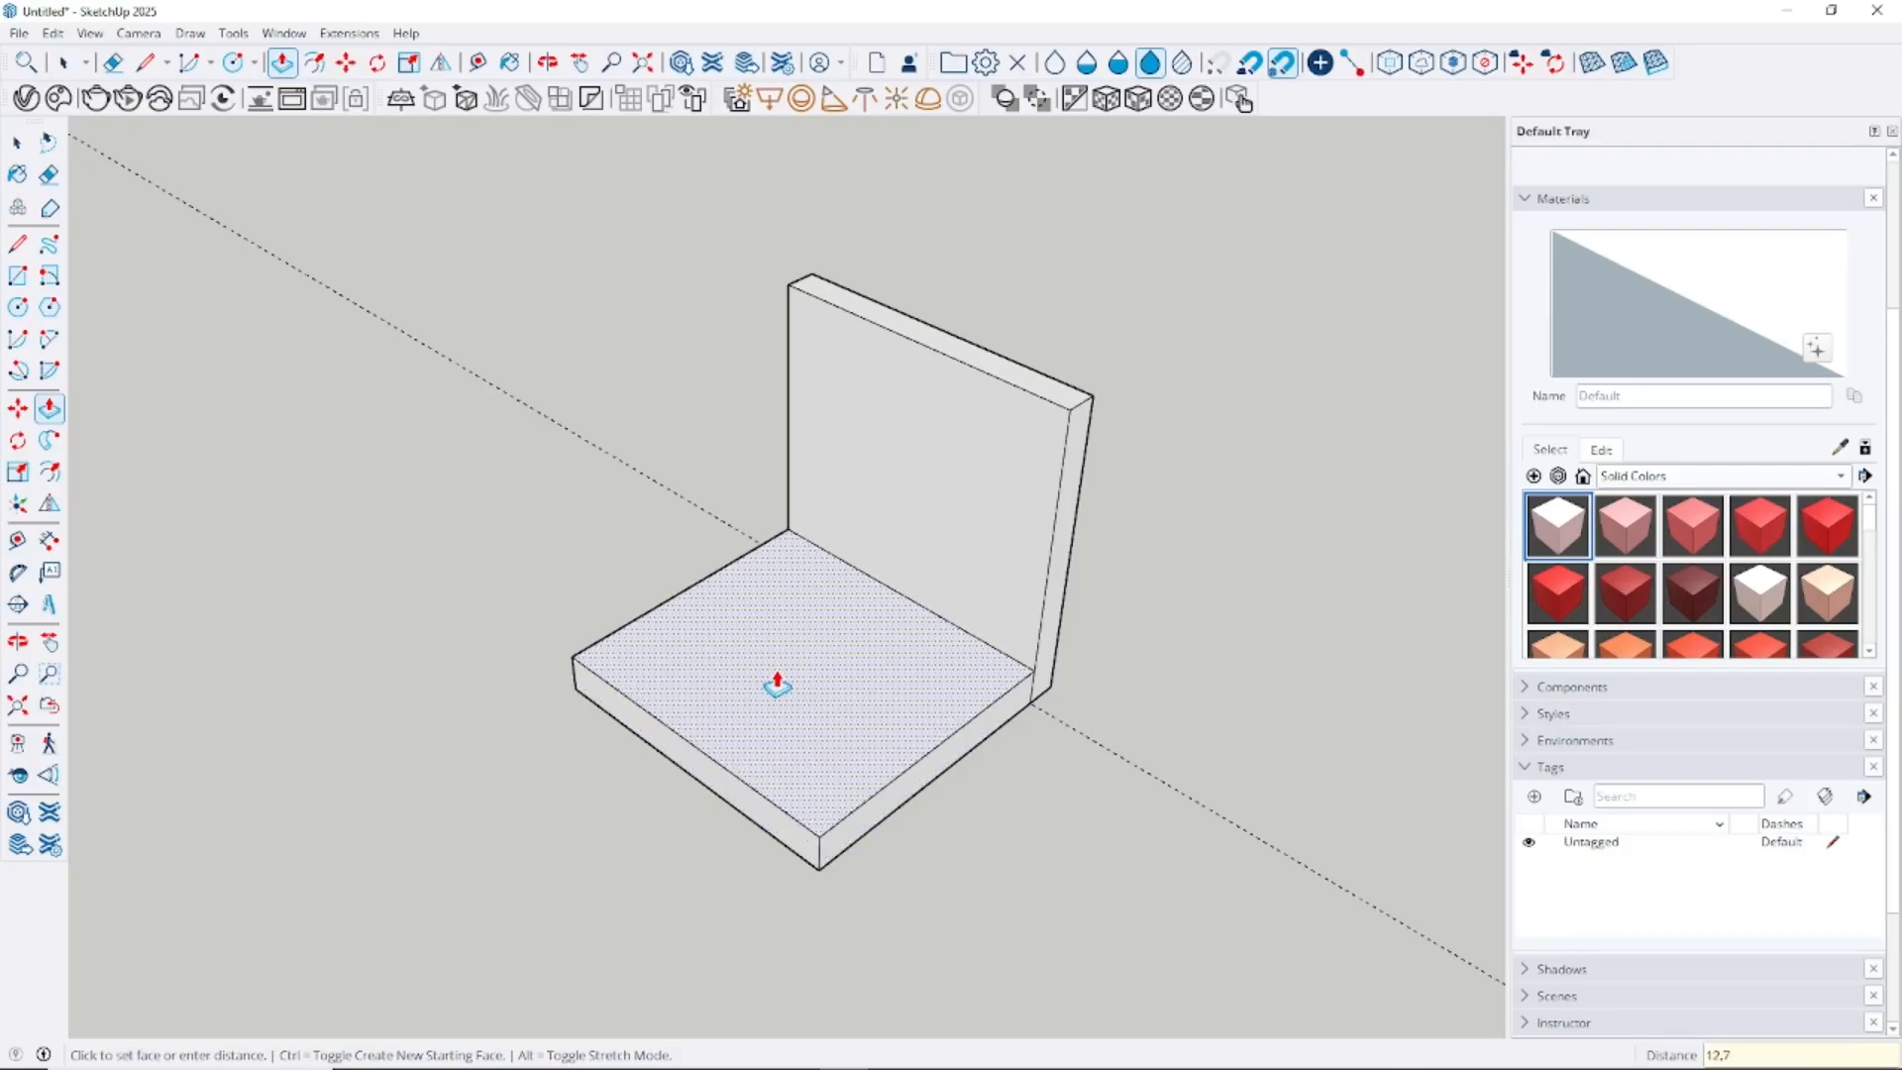
left_click(778, 683)
- Close the base's open underside with a diagonal line between opposite corners, and erase that line and the leftover side seam where base and wall join
middle_click_drag(1027, 658, 1031, 390)
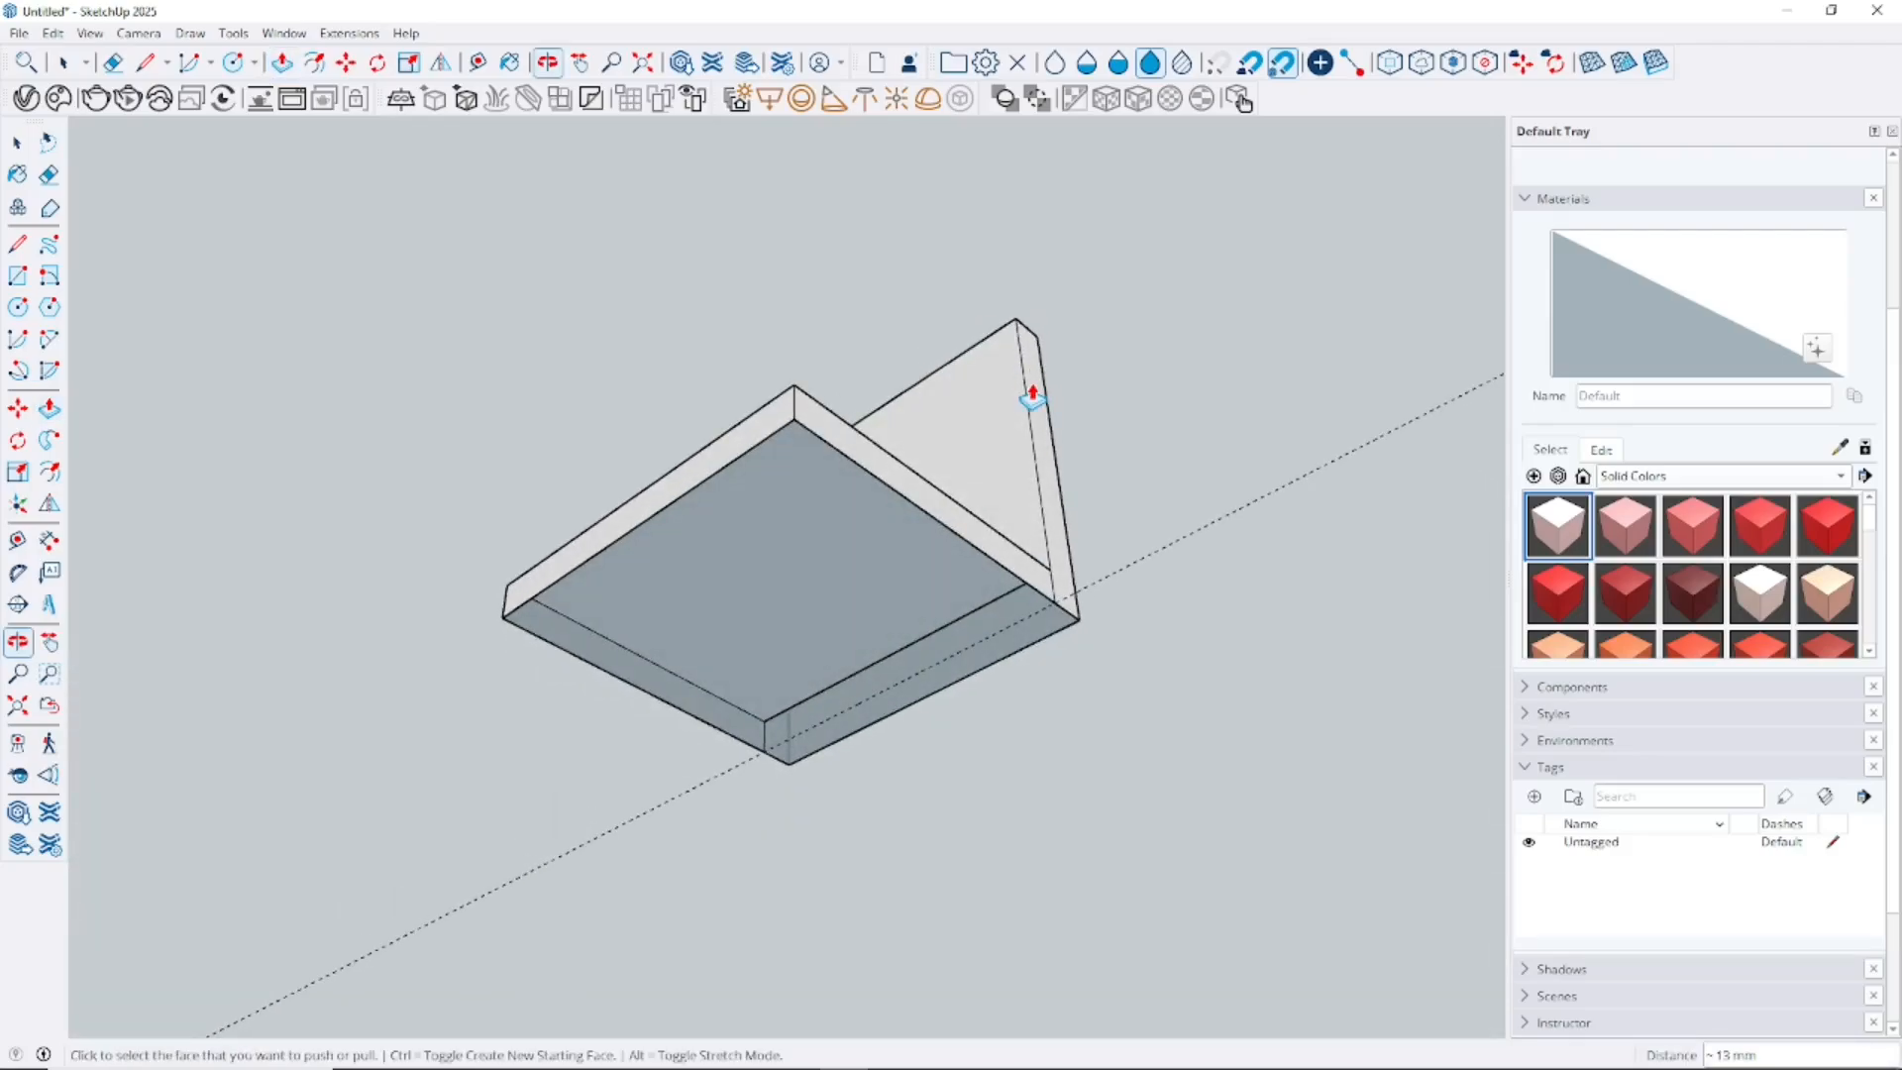
left_click(18, 243)
left_click(794, 419)
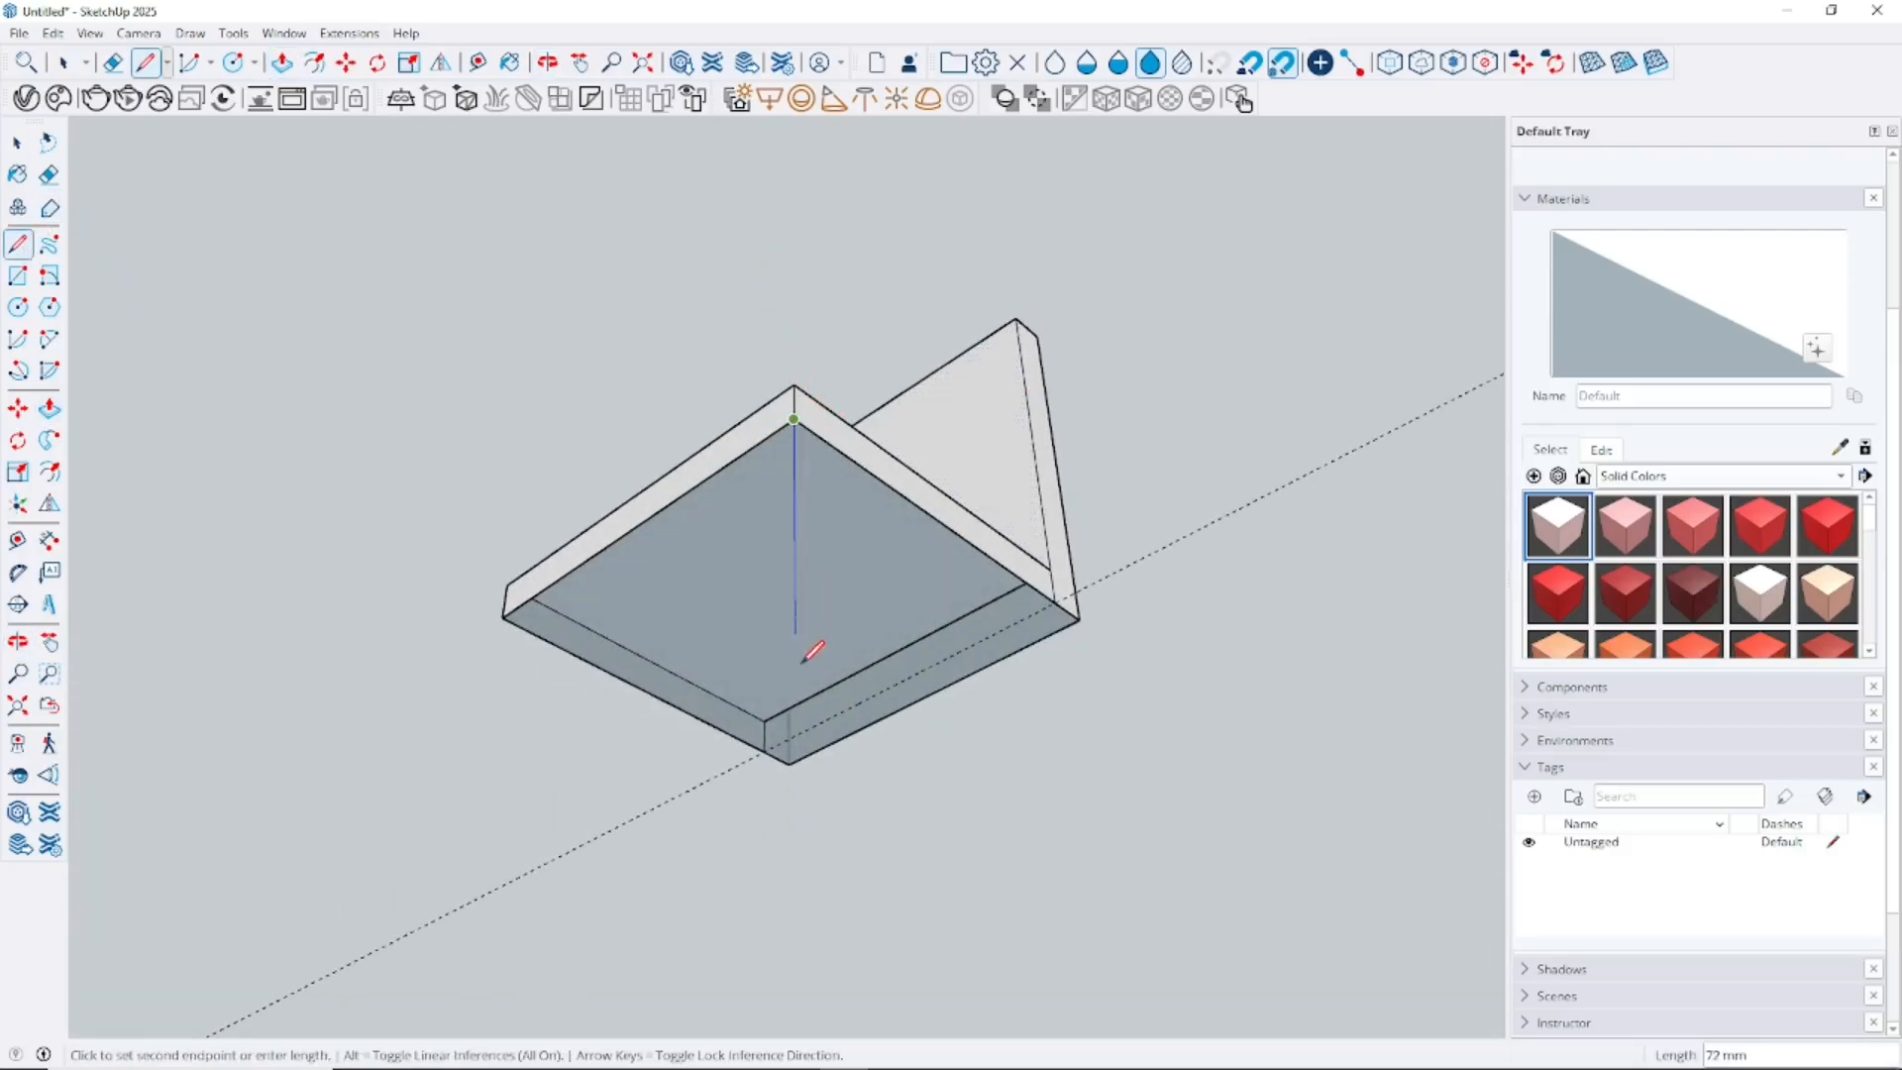
left_click(790, 762)
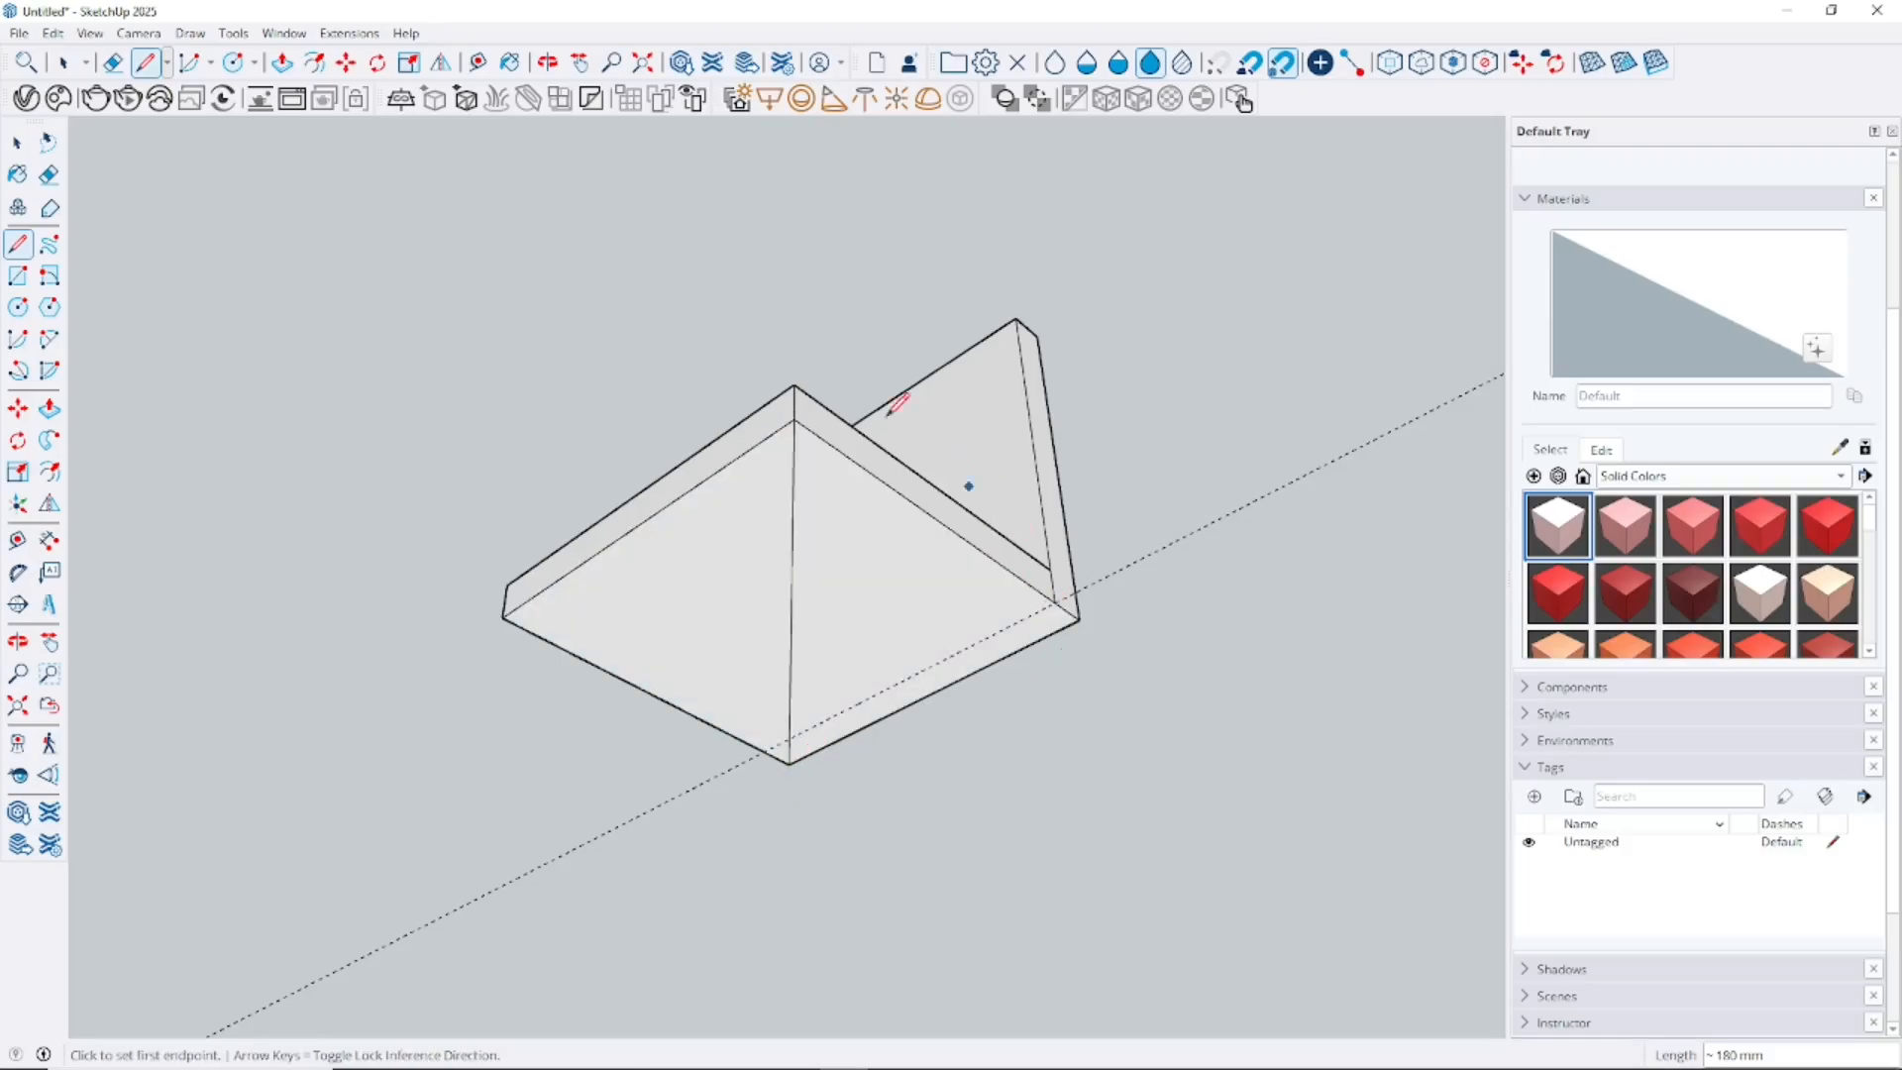
left_click(49, 174)
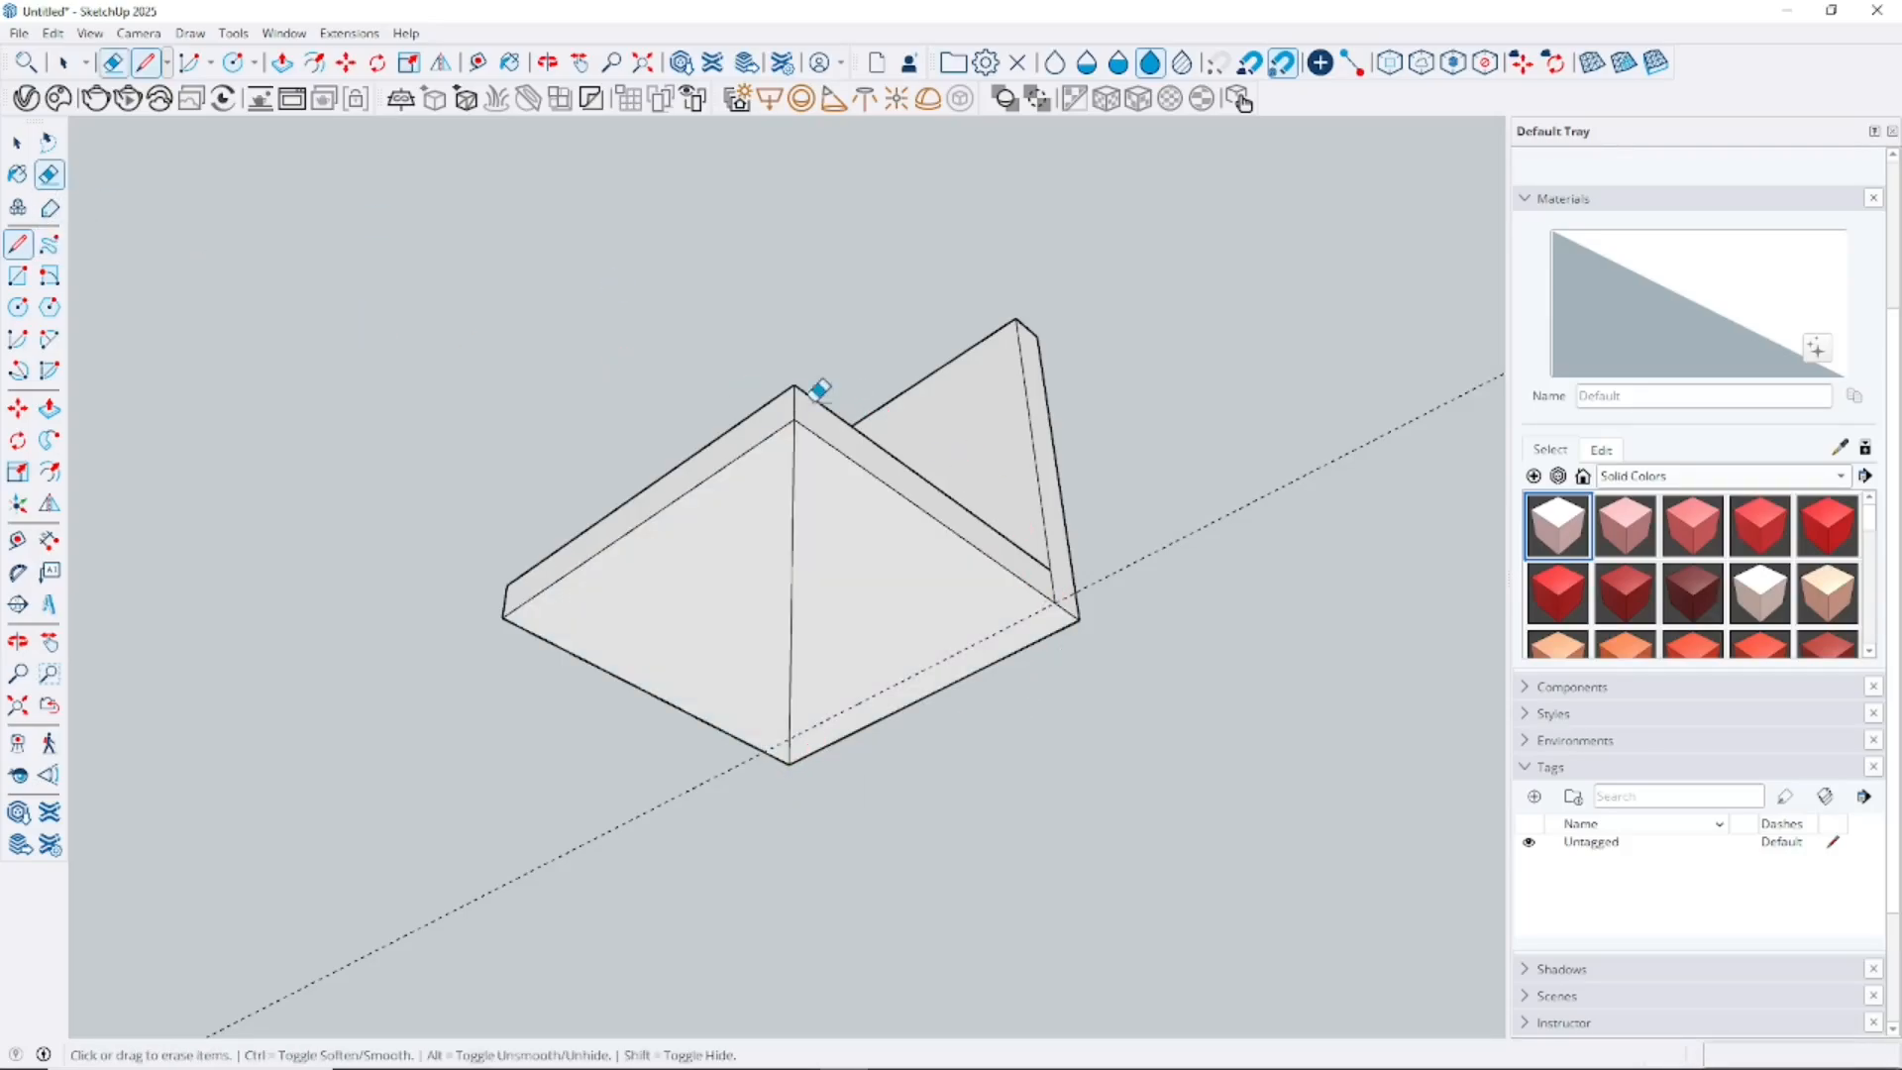
left_click(795, 475)
mouse_move(807, 449)
middle_mouse_down()
mouse_move(984, 598)
mouse_move(1050, 592)
middle_mouse_up()
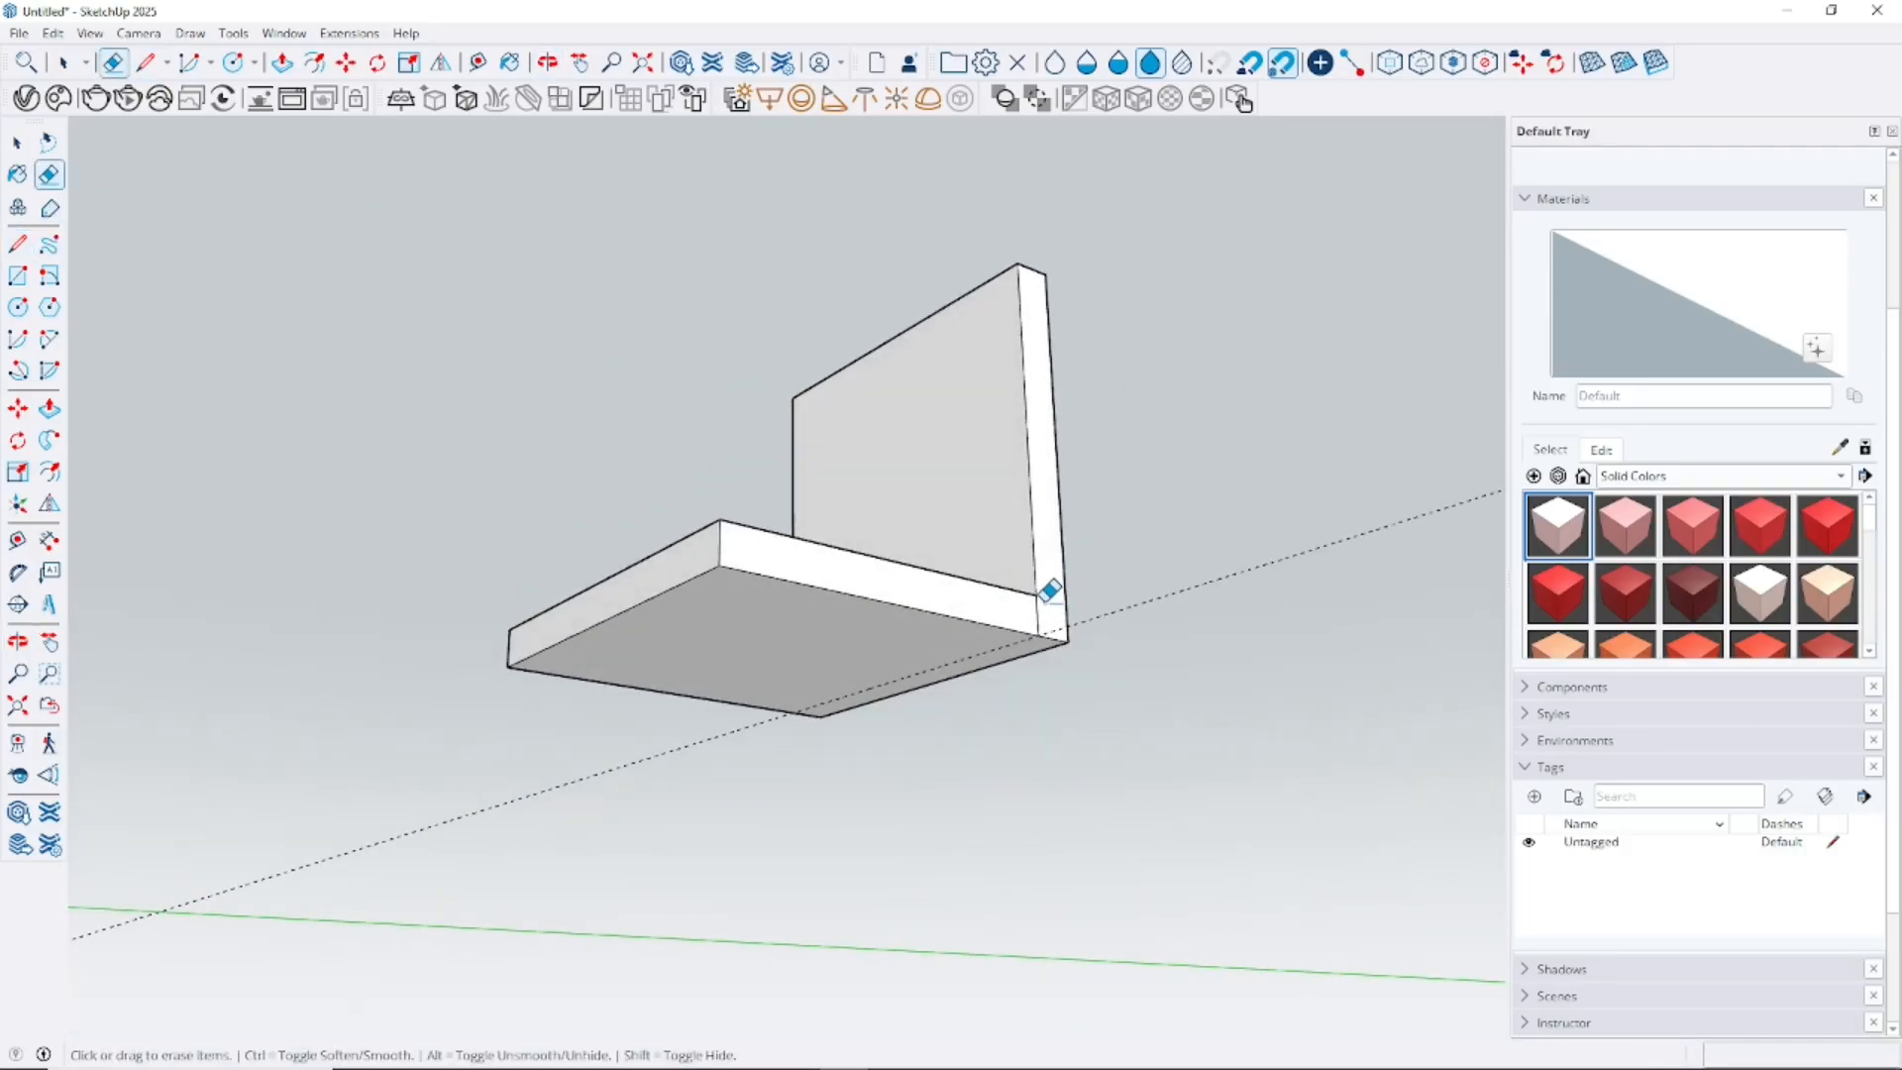
middle_click_drag(938, 561, 753, 614)
- Place two crossing guides through the middle of the base's top face, one parallel and one perpendicular to the wall
left_click(18, 540)
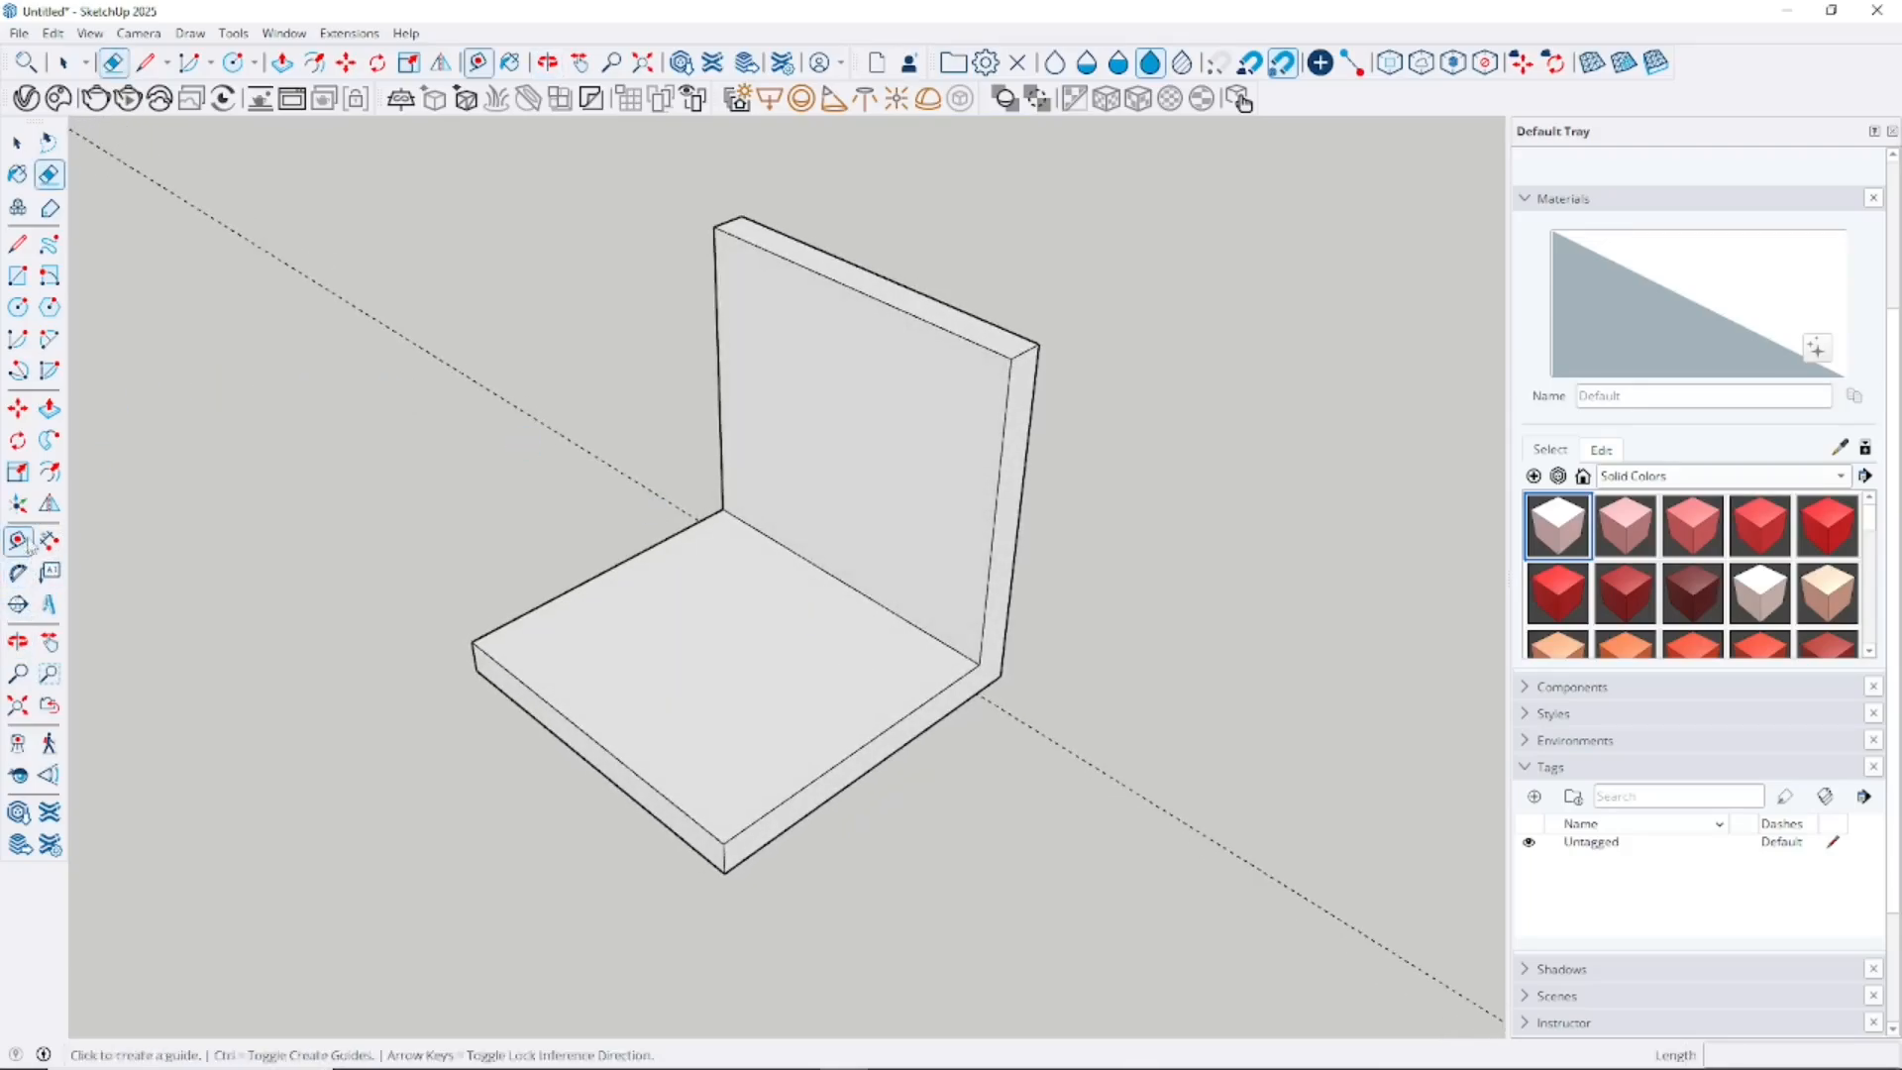
left_click(630, 765)
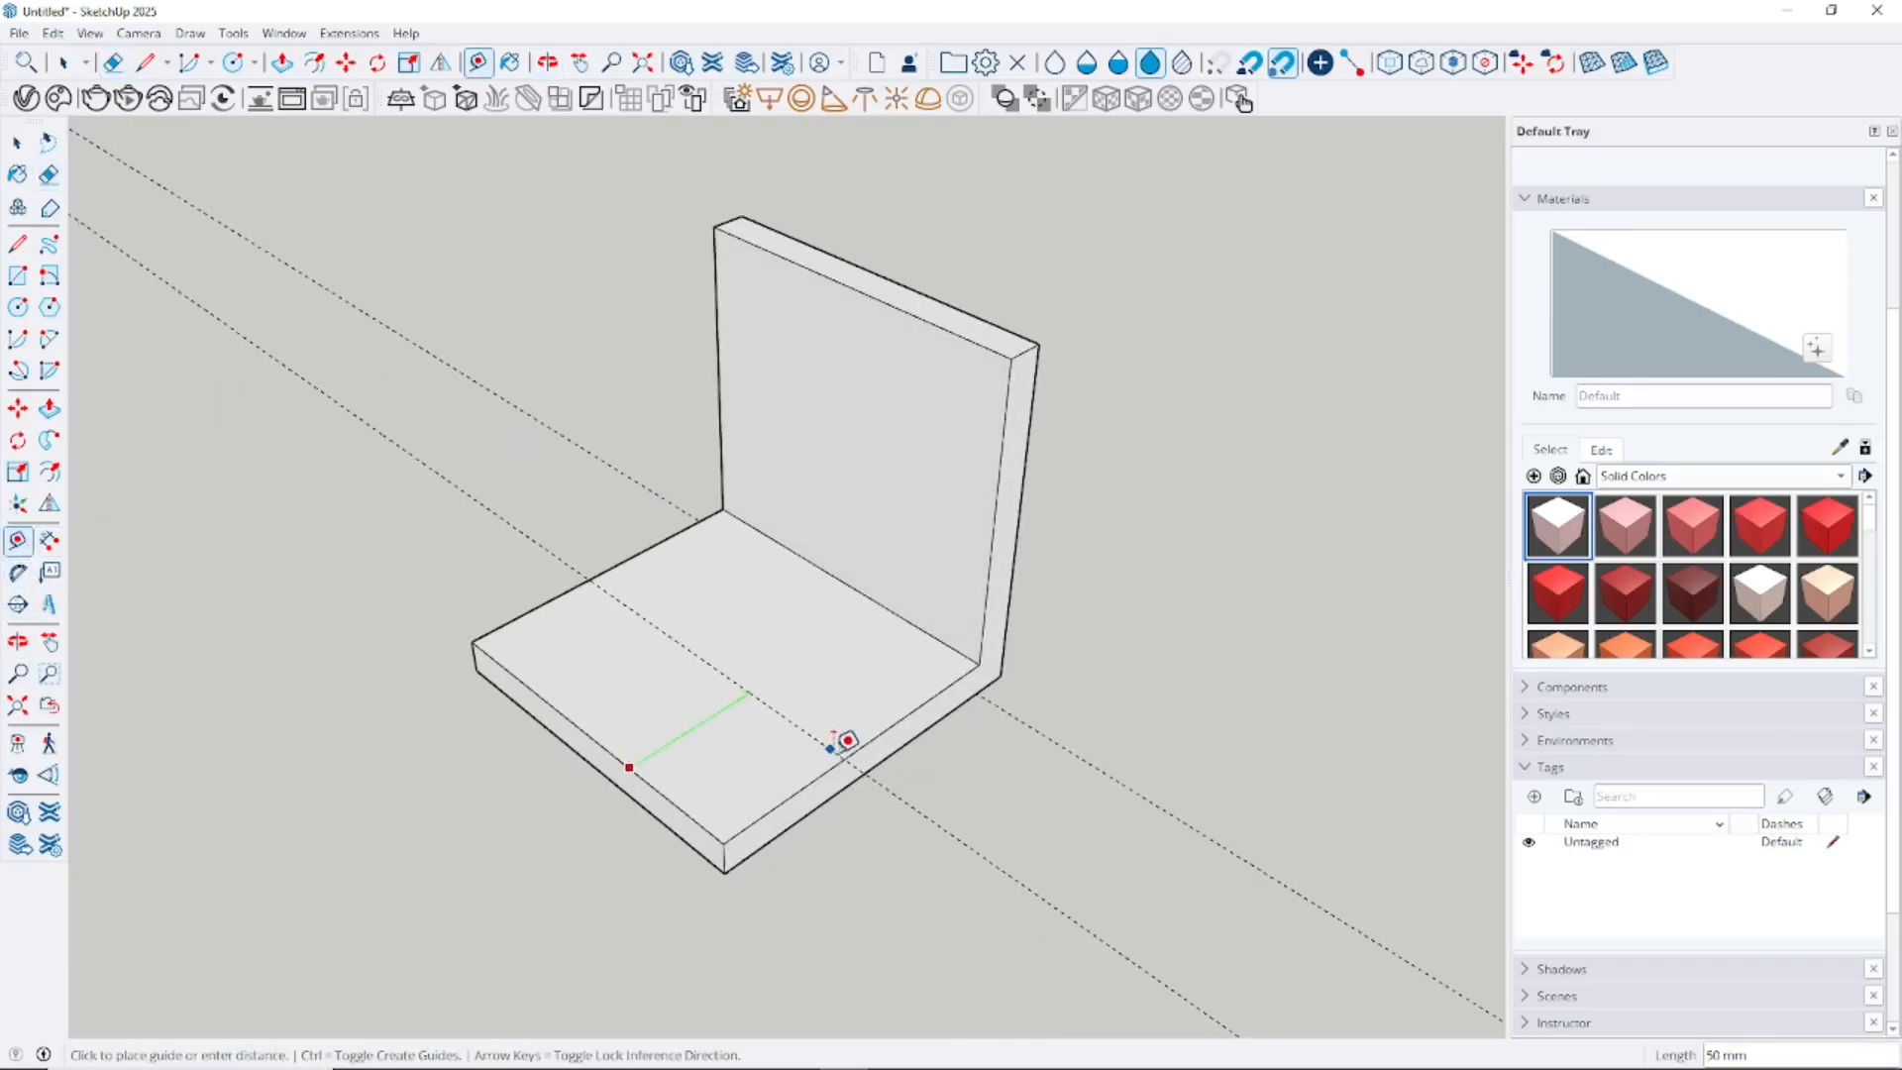
left_click(872, 736)
left_click(807, 784)
left_click(594, 730)
- Add guides parallel to the wall, offset 30 mm to each side of the base's centre guide
left_click(769, 682)
type("30")
key("Return")
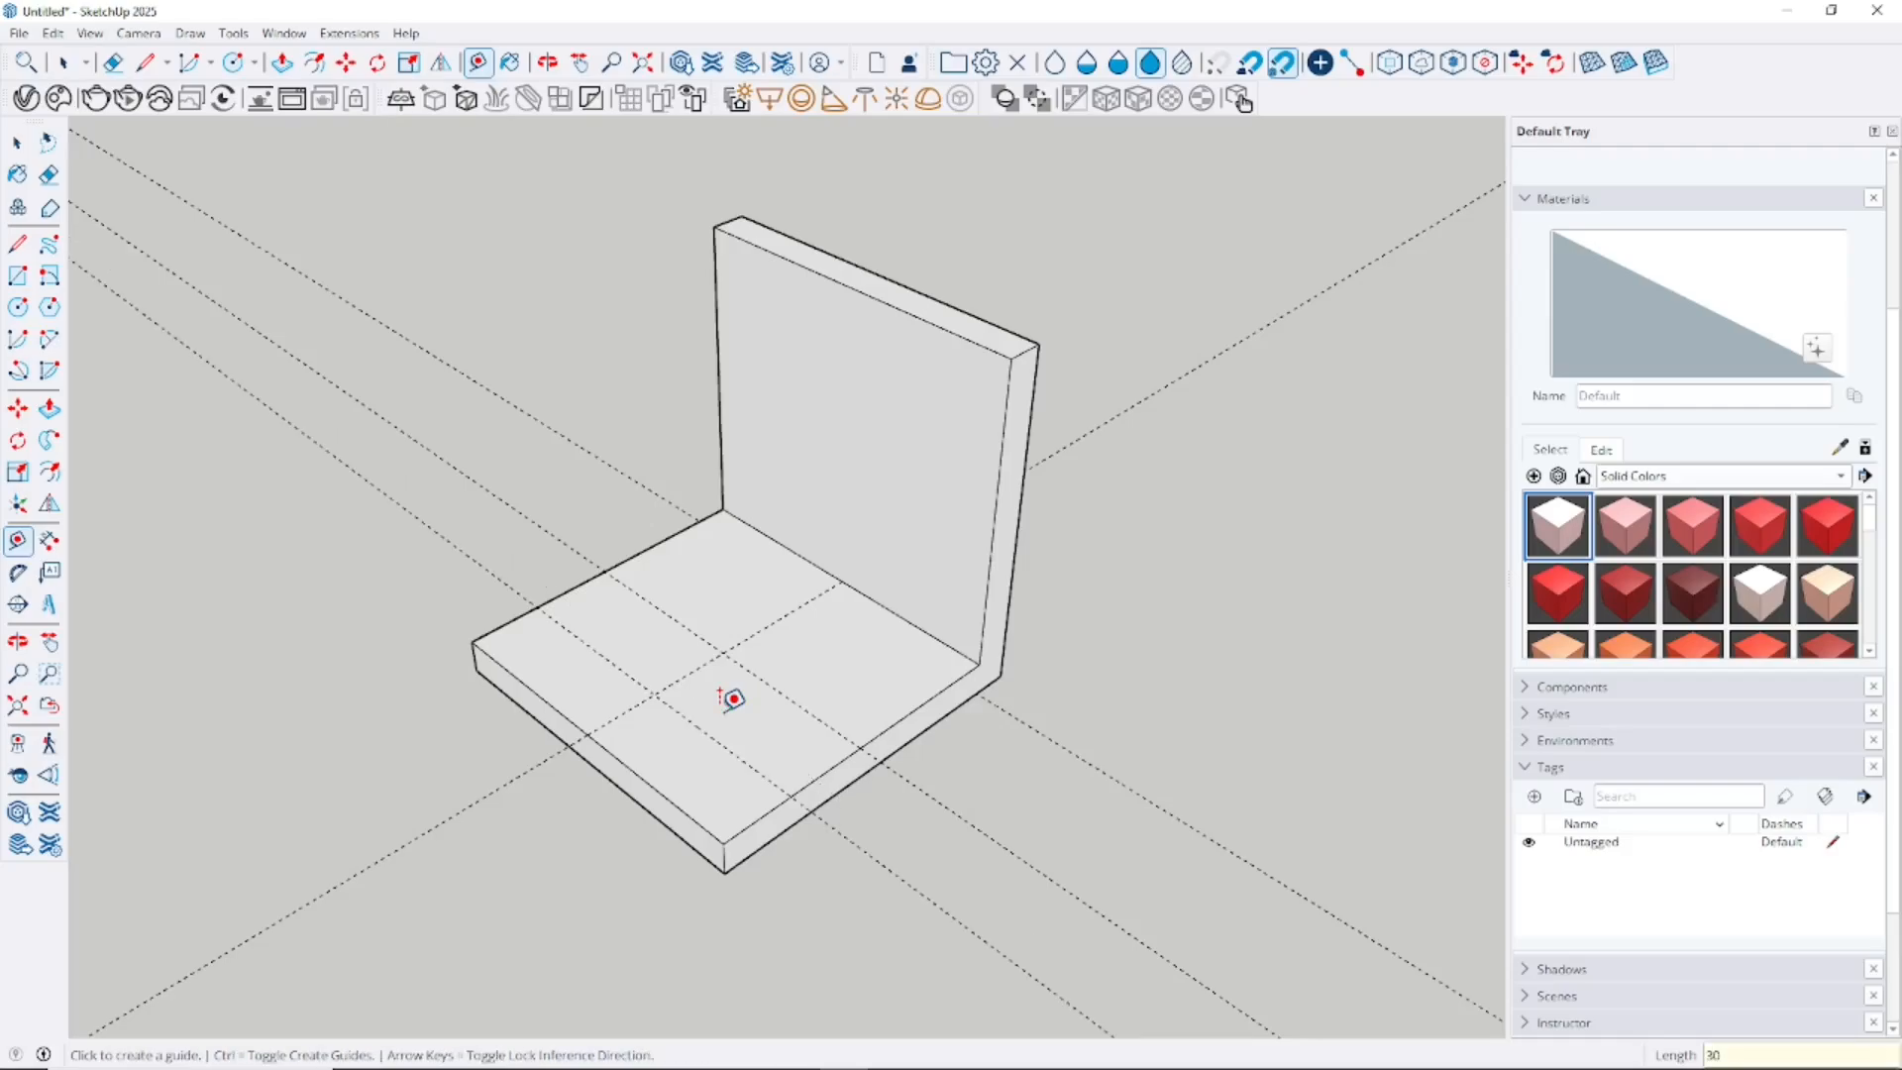
left_click(782, 693)
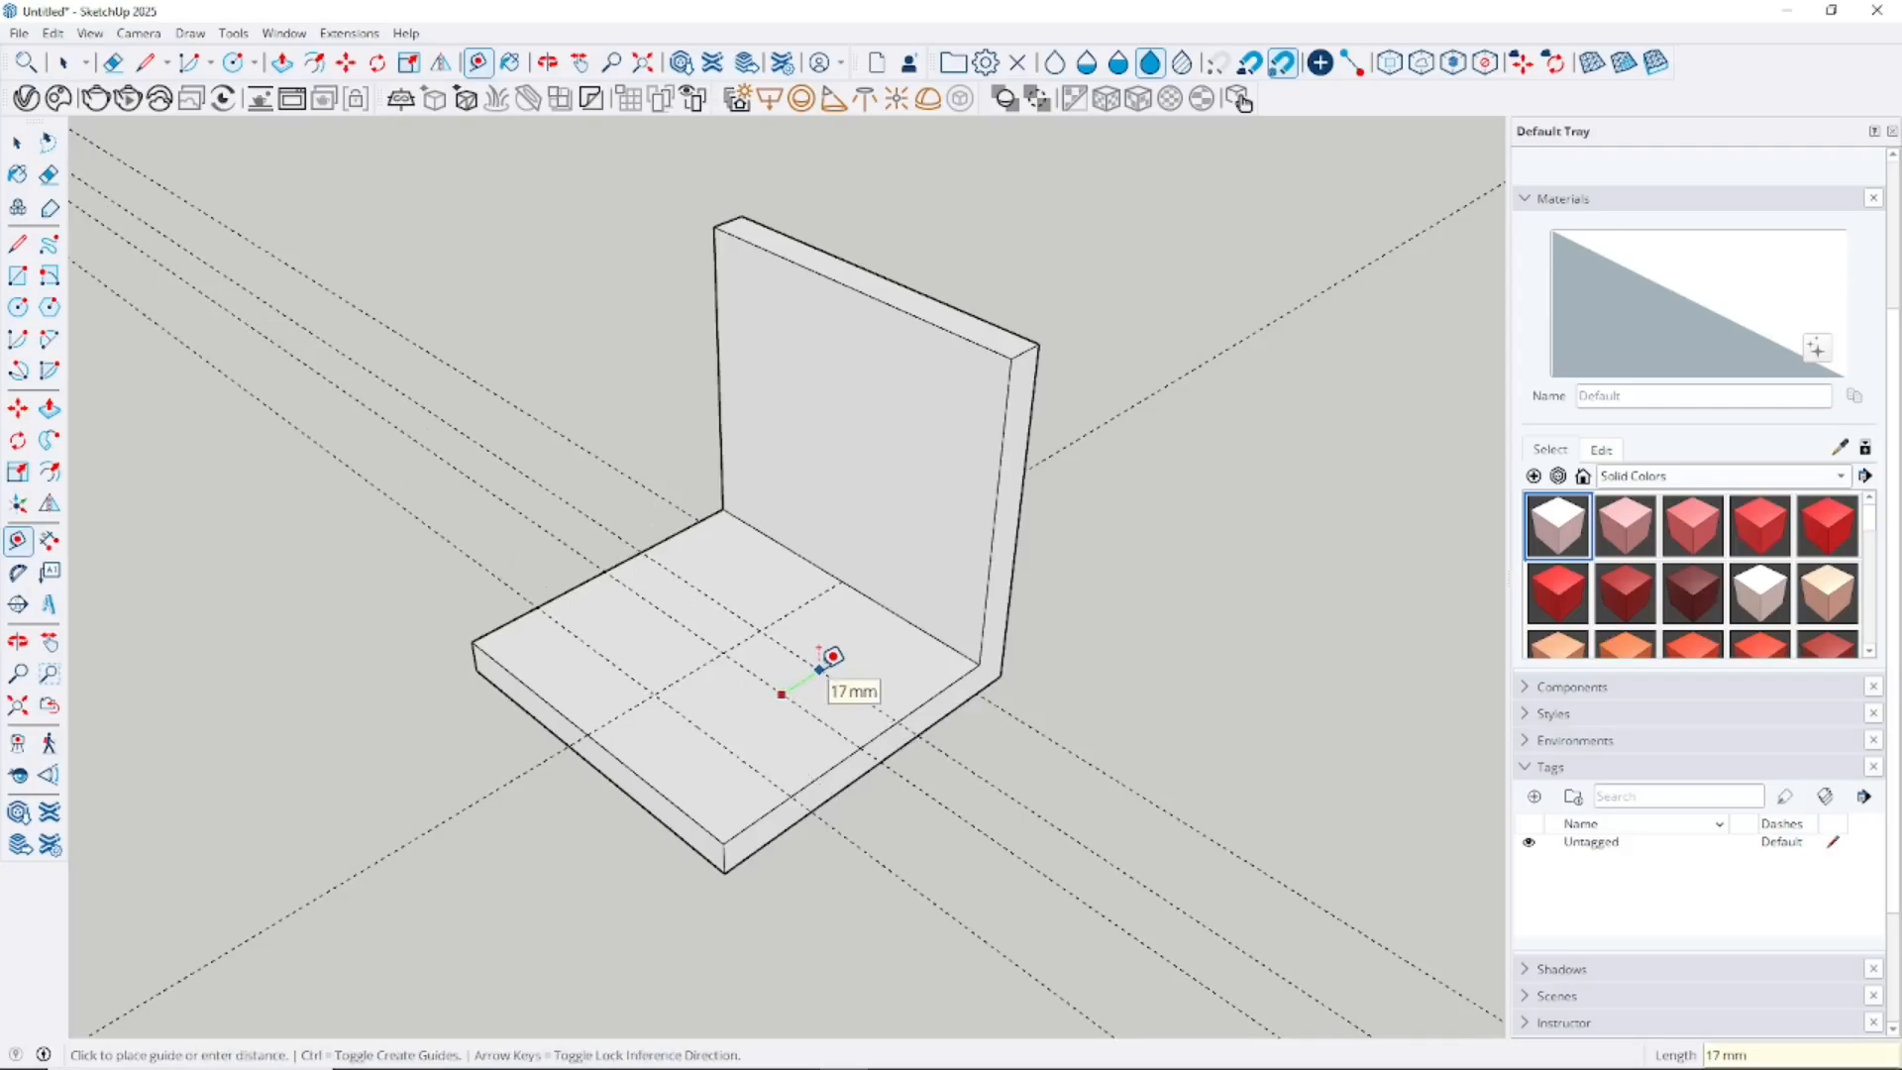
type("30")
key("Return")
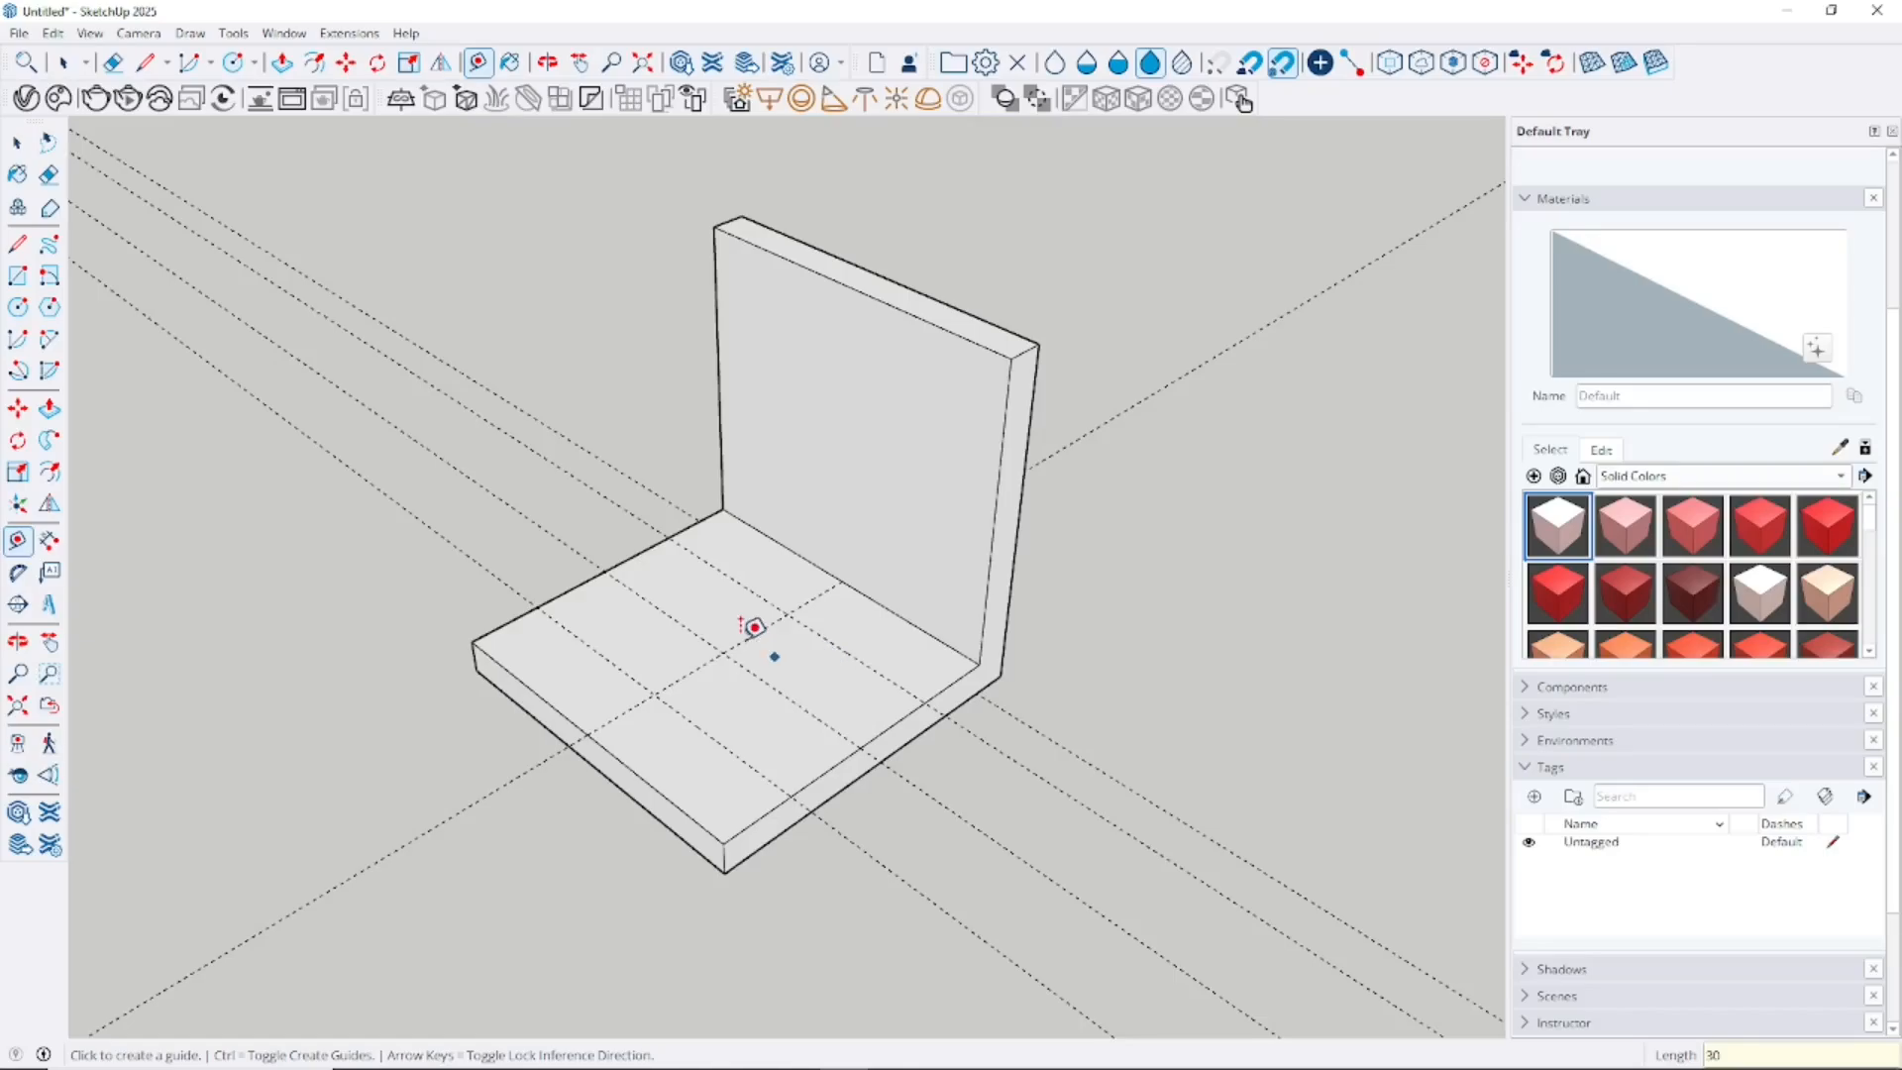
- Add guides perpendicular to the wall, offset 30 mm to each side of the base's other centre guide
left_click(754, 632)
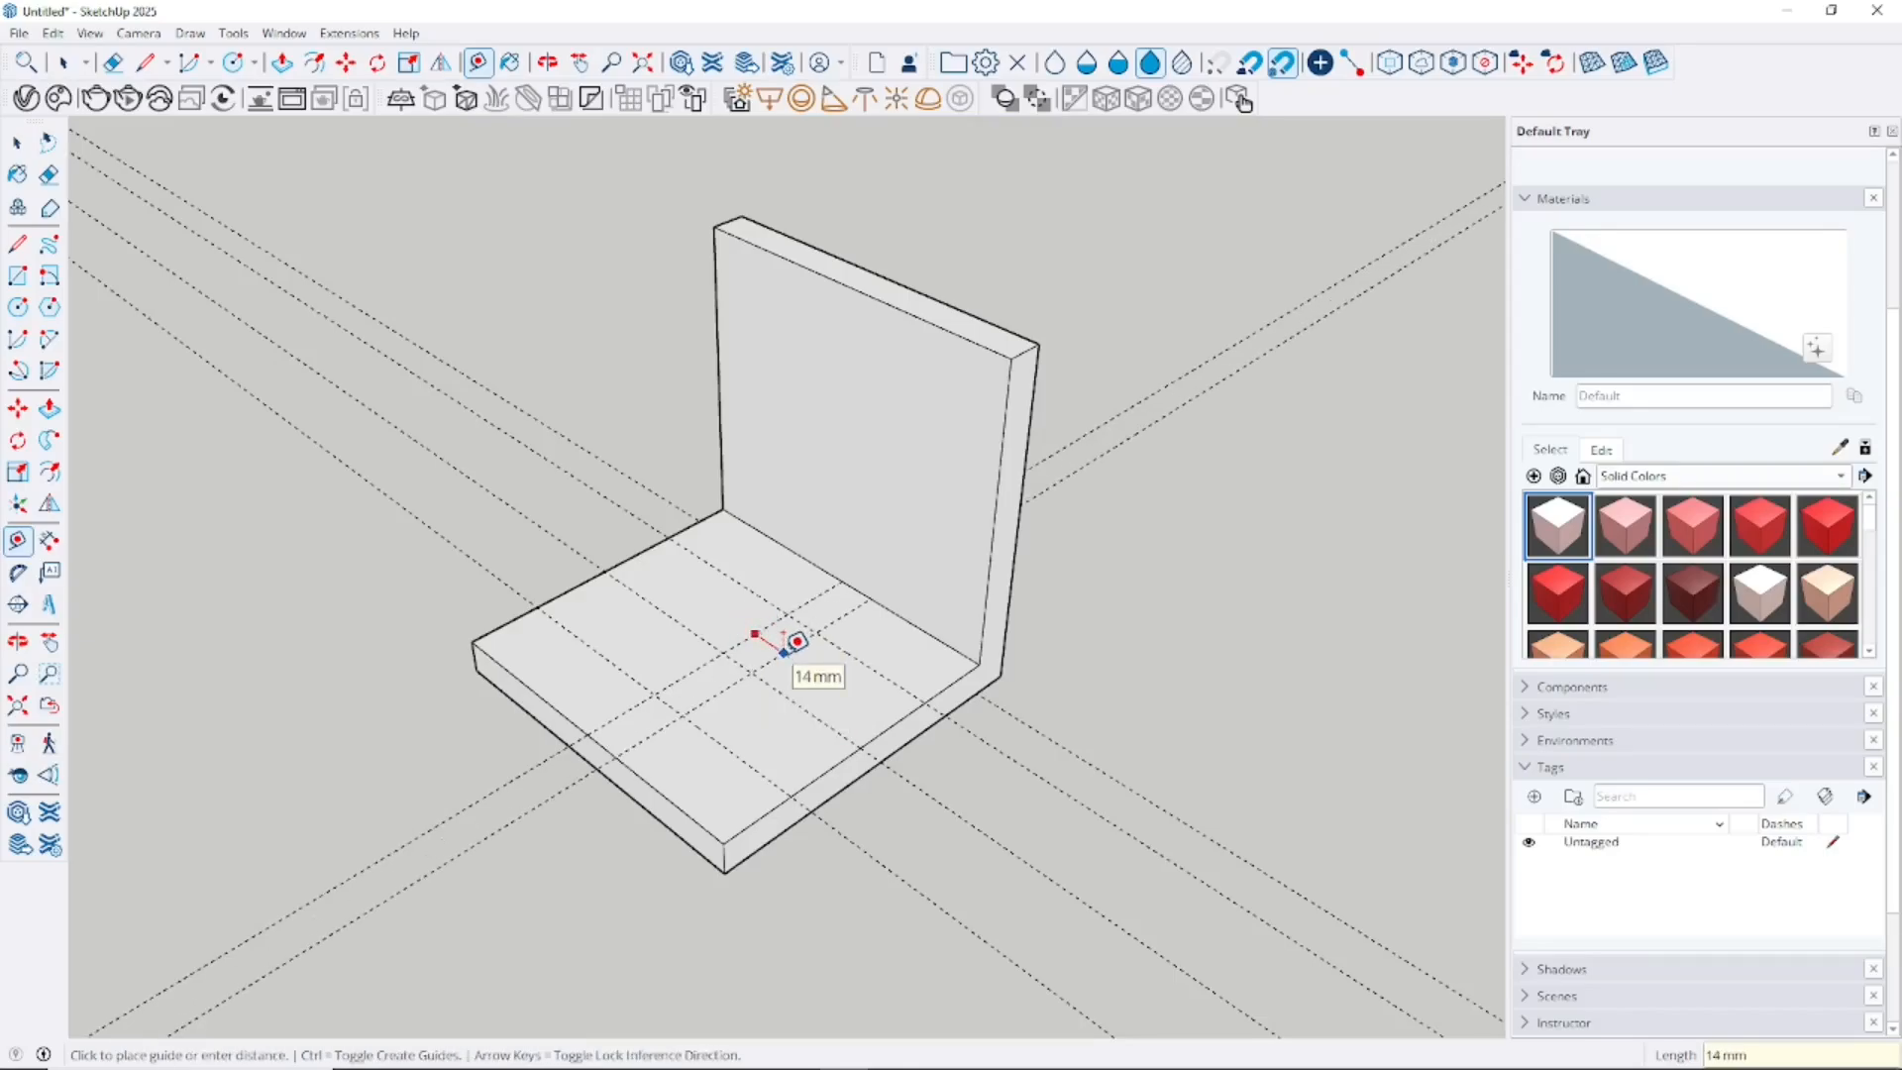
type("30")
key("Return")
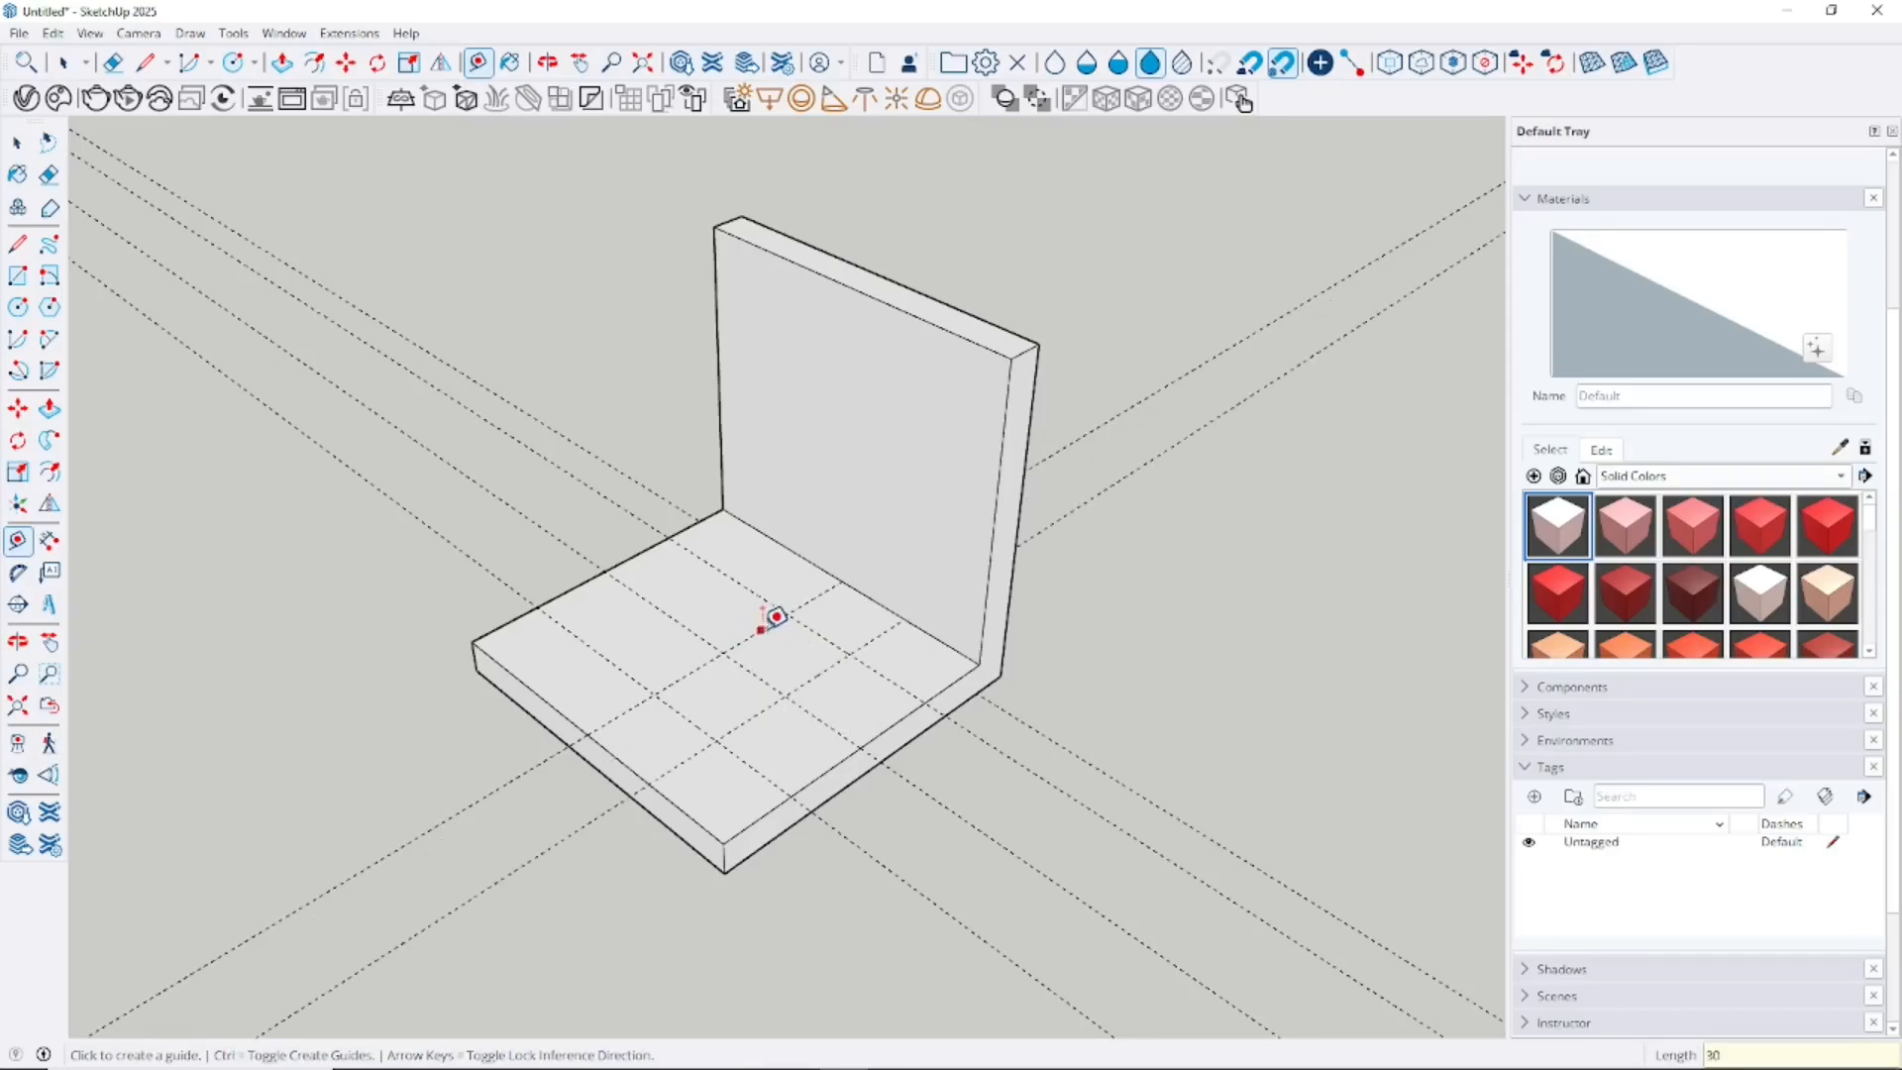
left_click(761, 628)
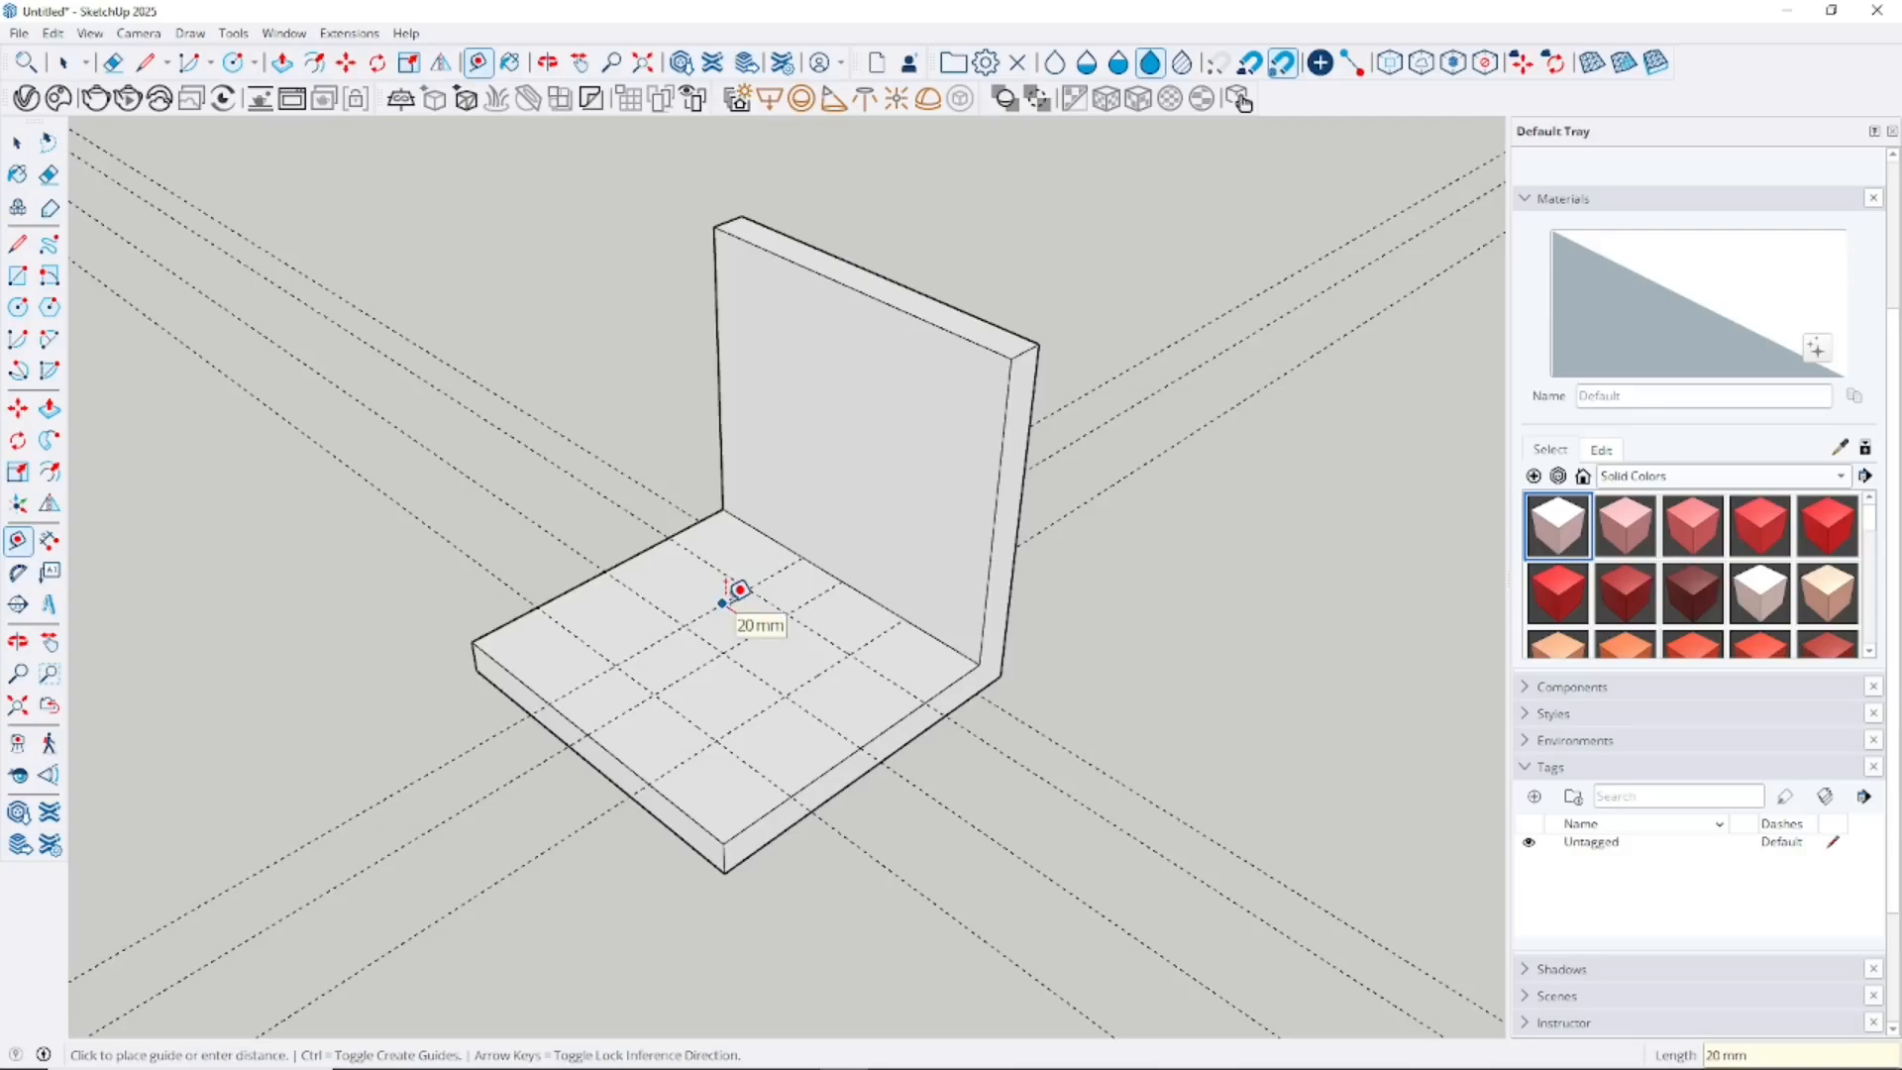
type("30")
key("Return")
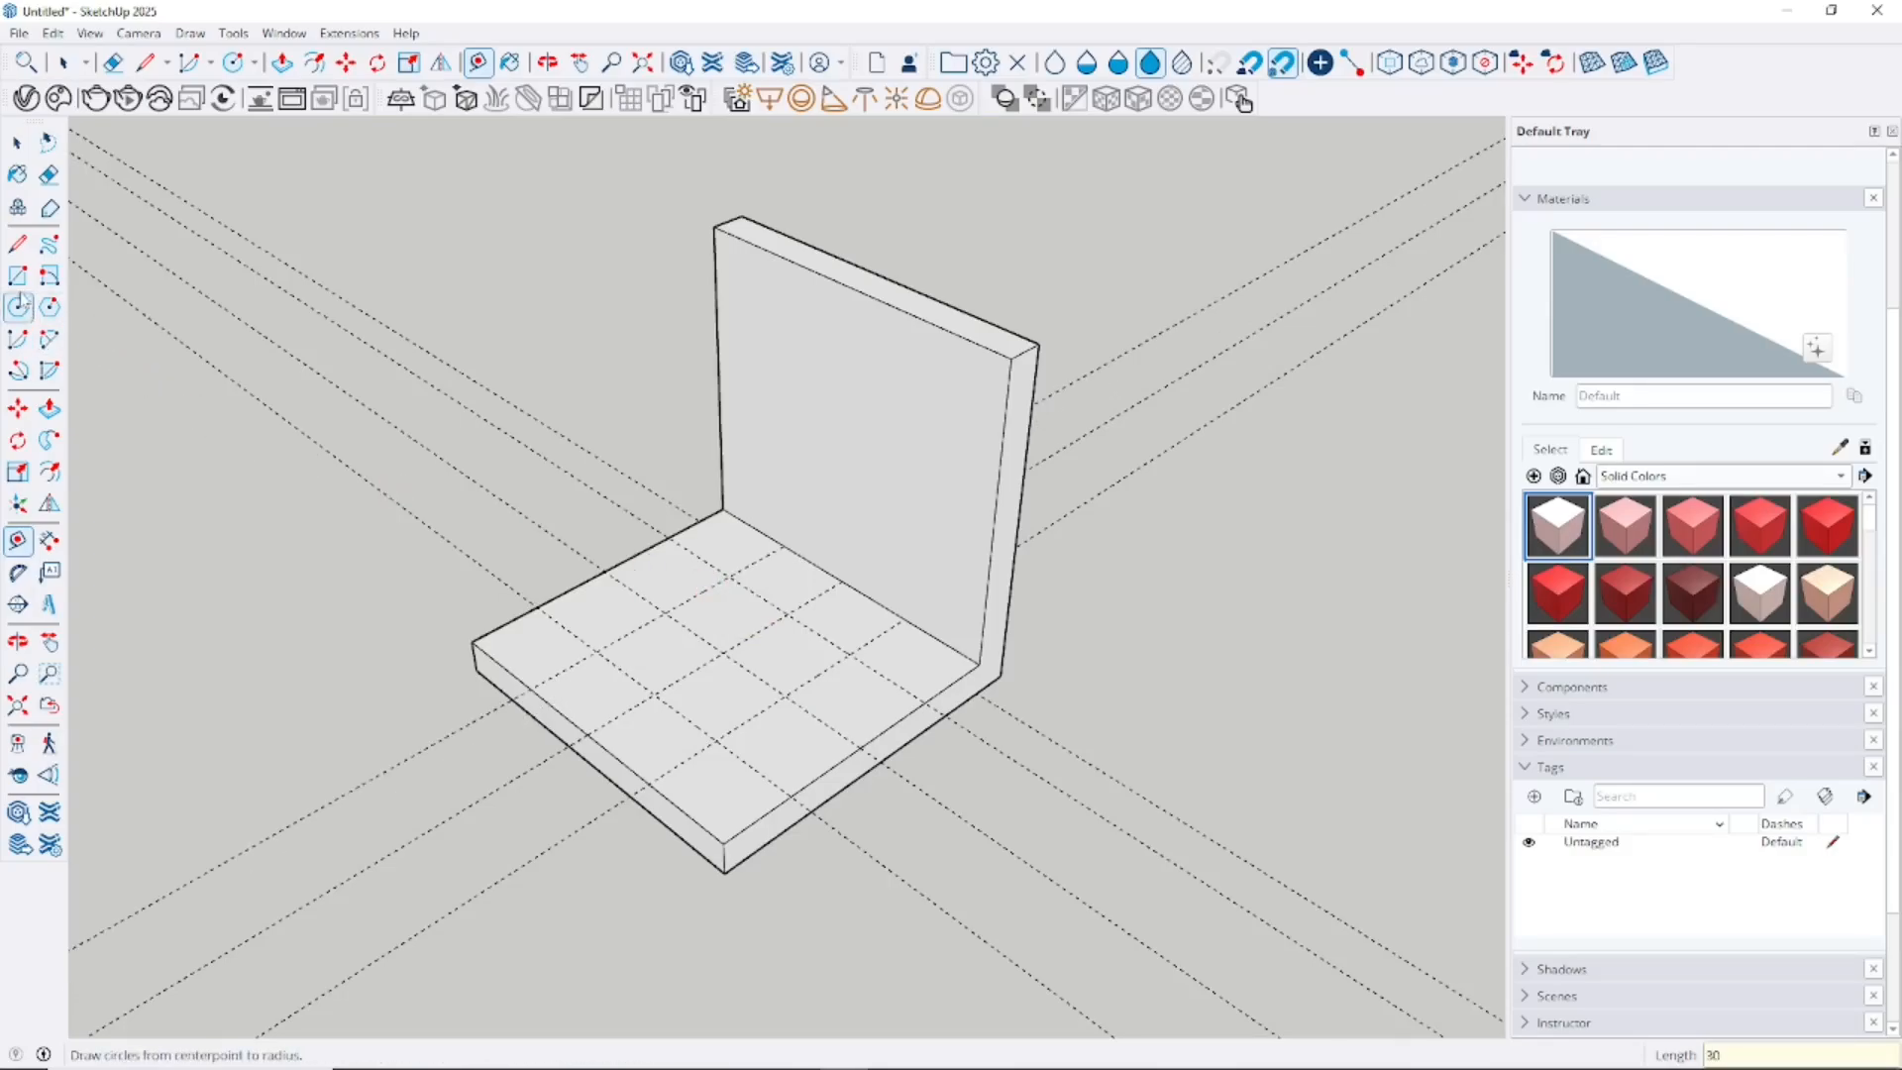
- Draw a rectangle between the outer guide intersections on the base and push it through the full thickness to cut an opening
left_click(17, 276)
left_click(731, 576)
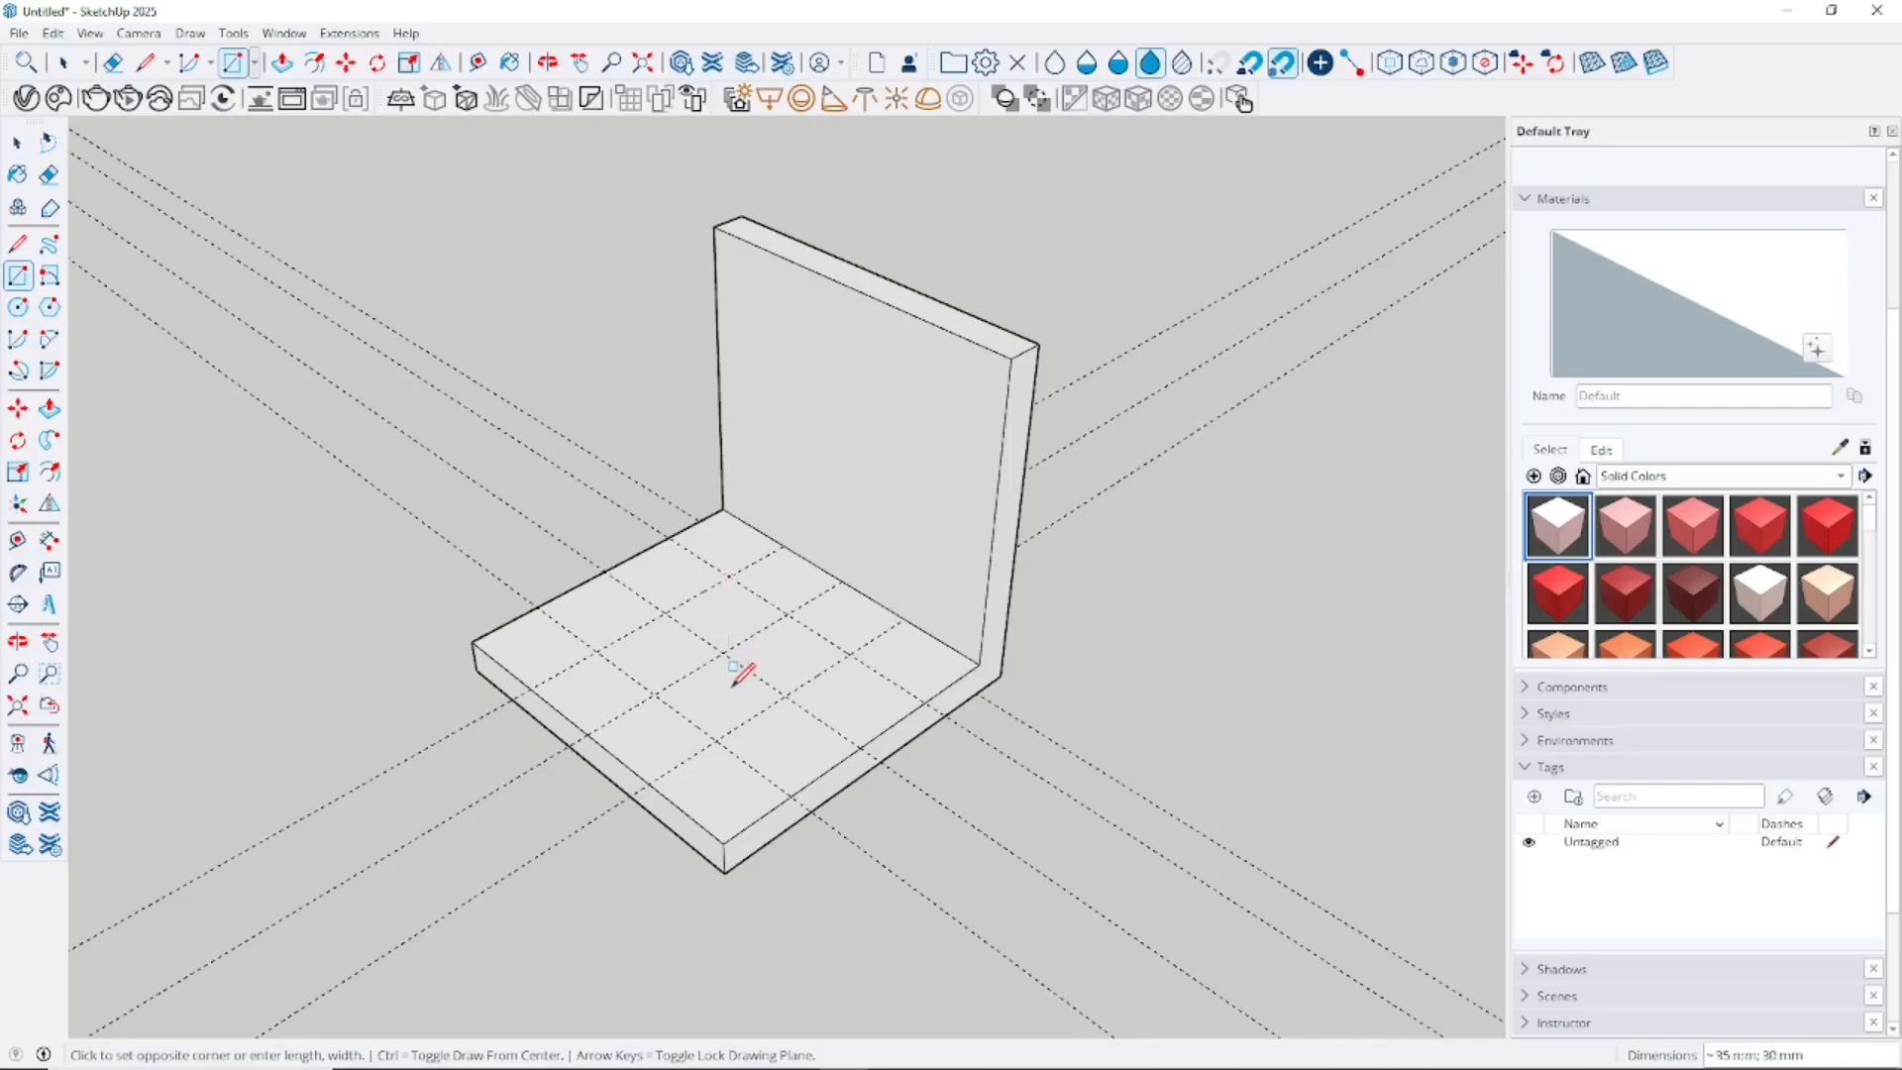
left_click(716, 739)
middle_click_drag(1180, 449, 1263, 684)
left_click(50, 414)
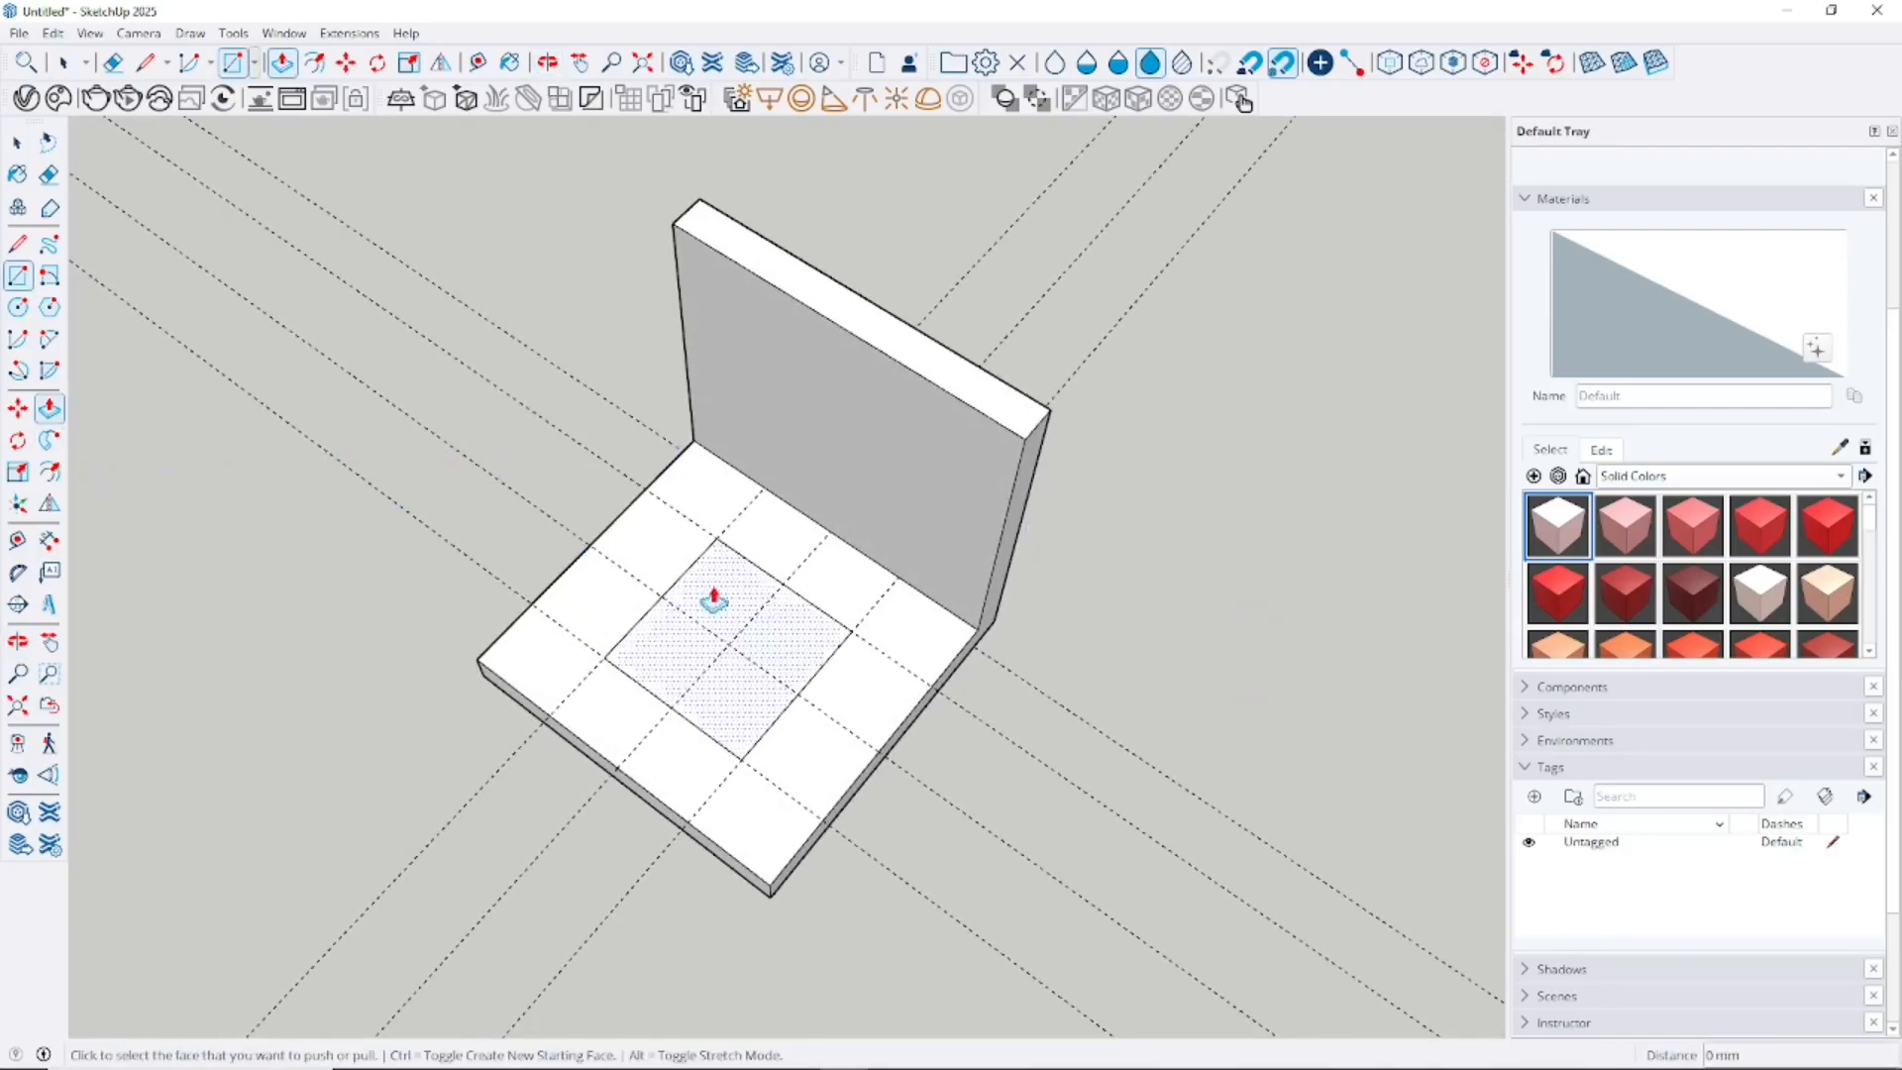
left_click(753, 687)
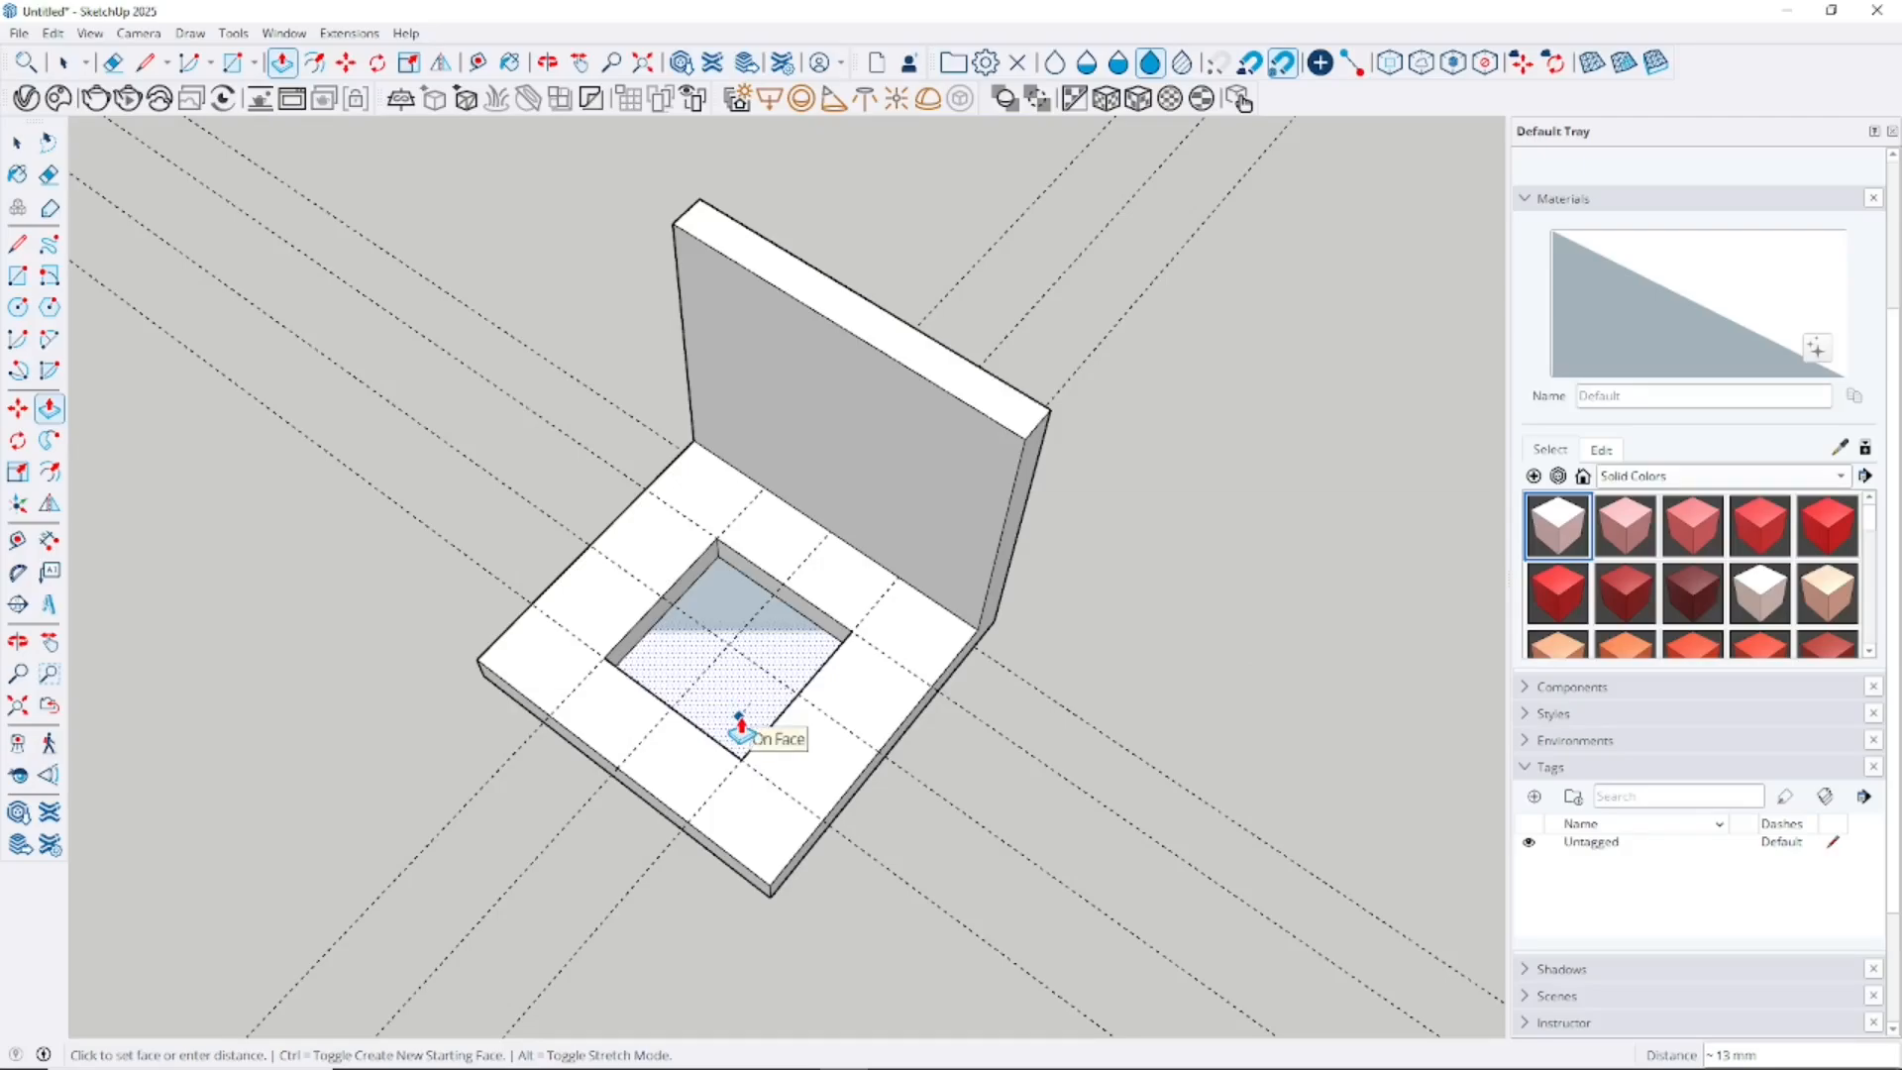
left_click(741, 728)
- Place a vertical guide through the middle of the upright wall's inner face, aligned with the midpoint of its lower edge
key("o")
left_click_drag(769, 645, 859, 401)
key("p")
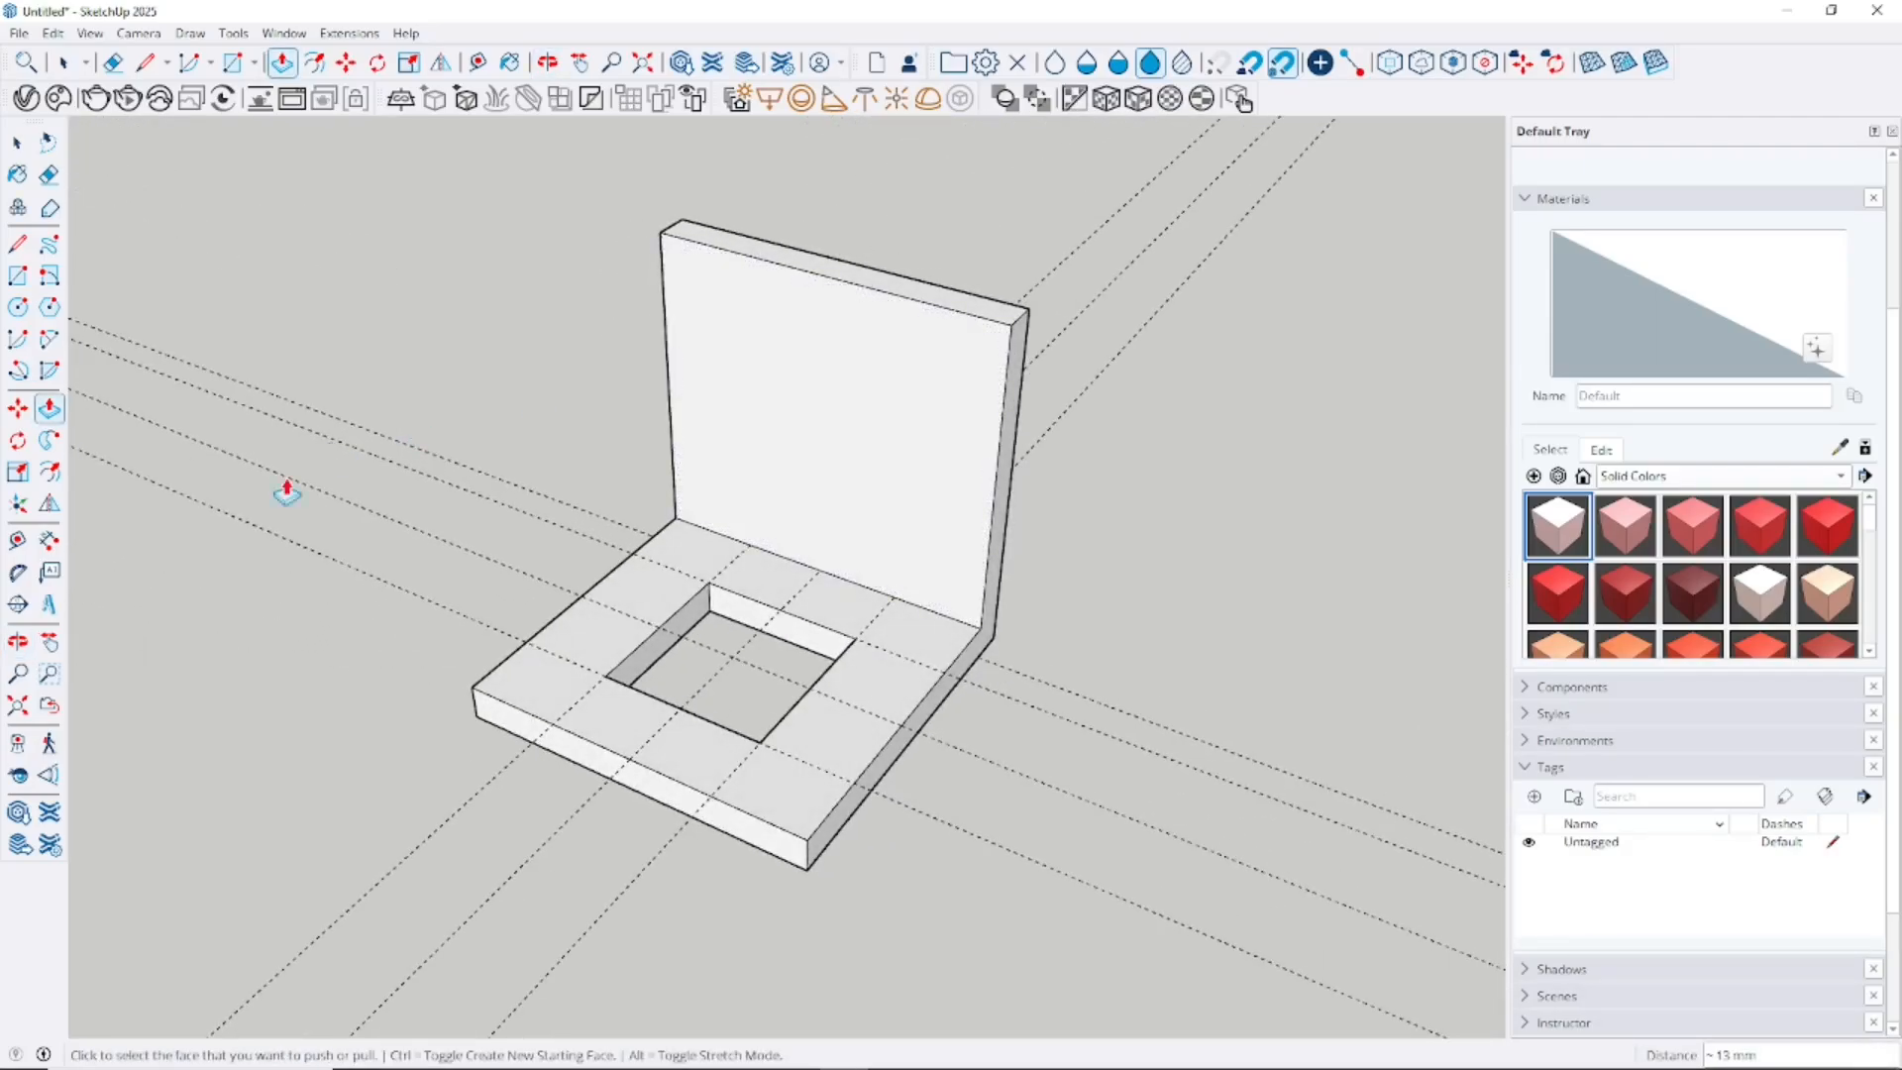
left_click(18, 540)
left_click(667, 368)
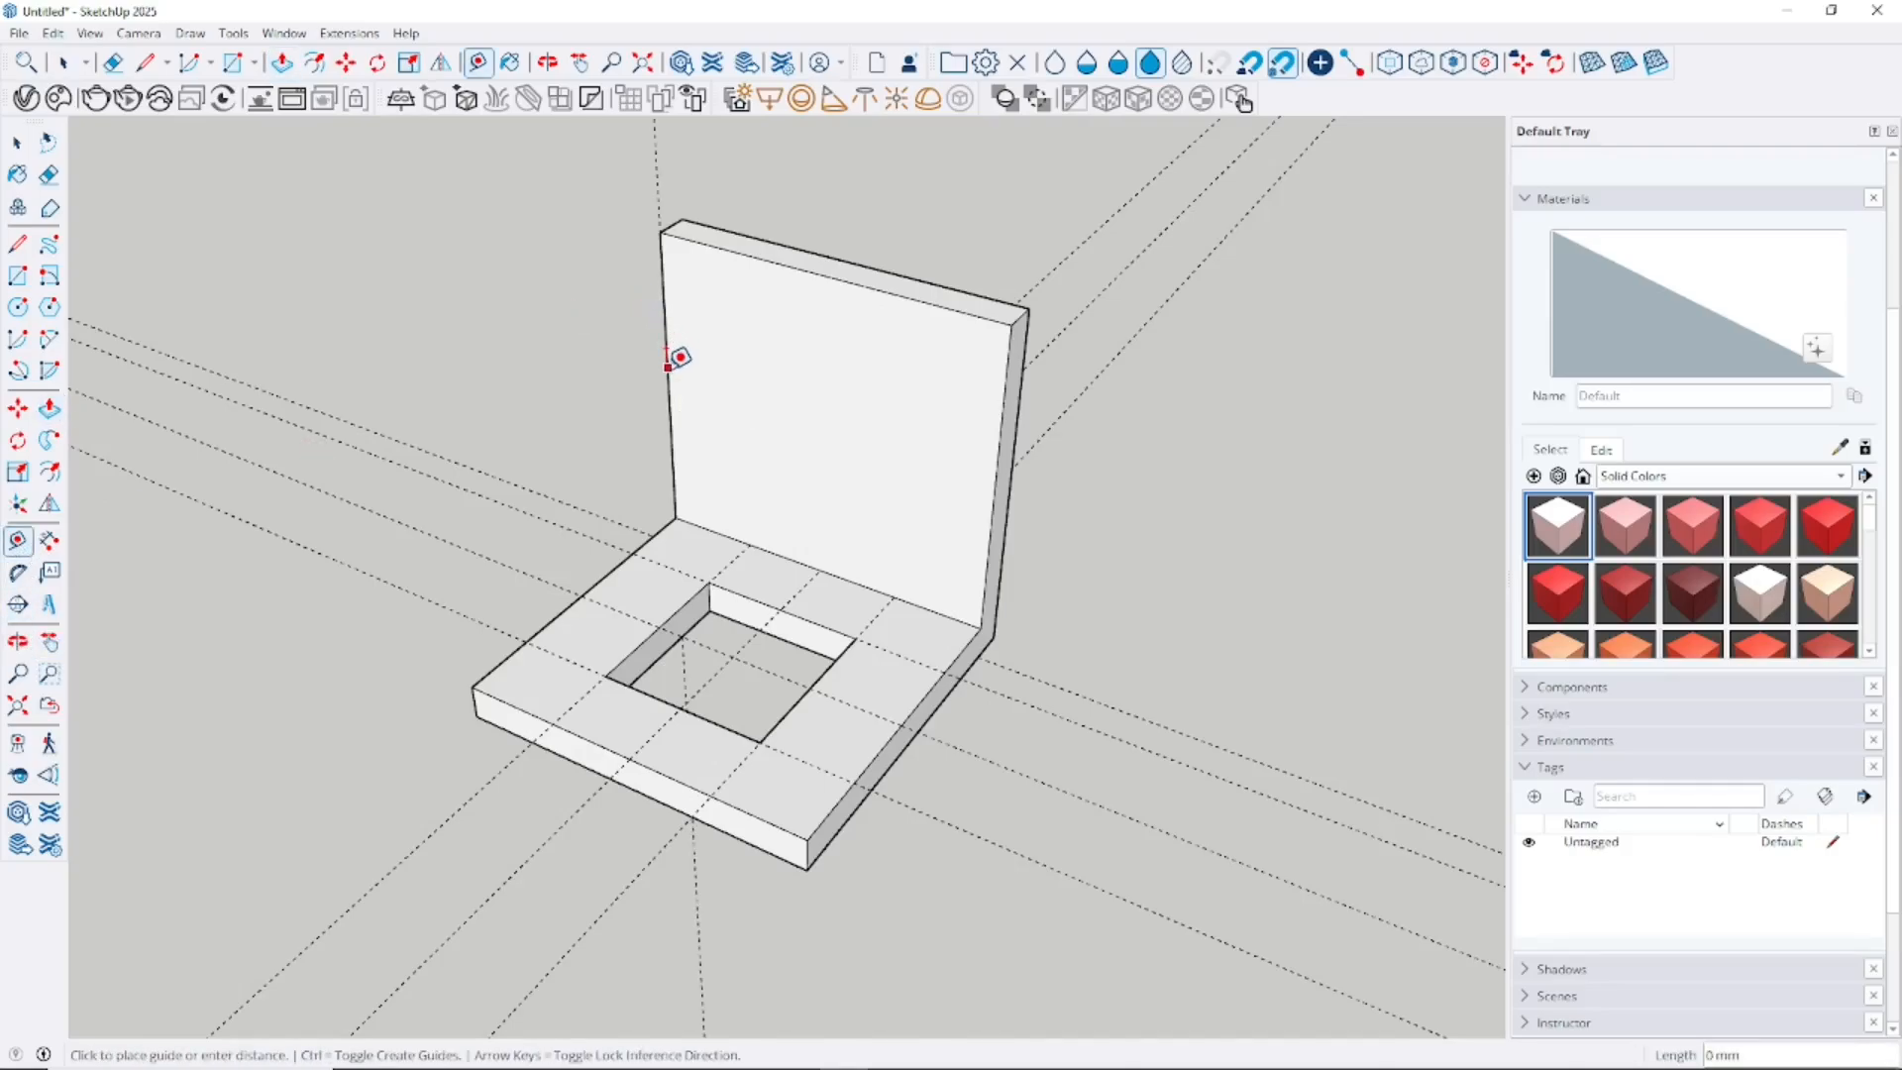
left_click(830, 556)
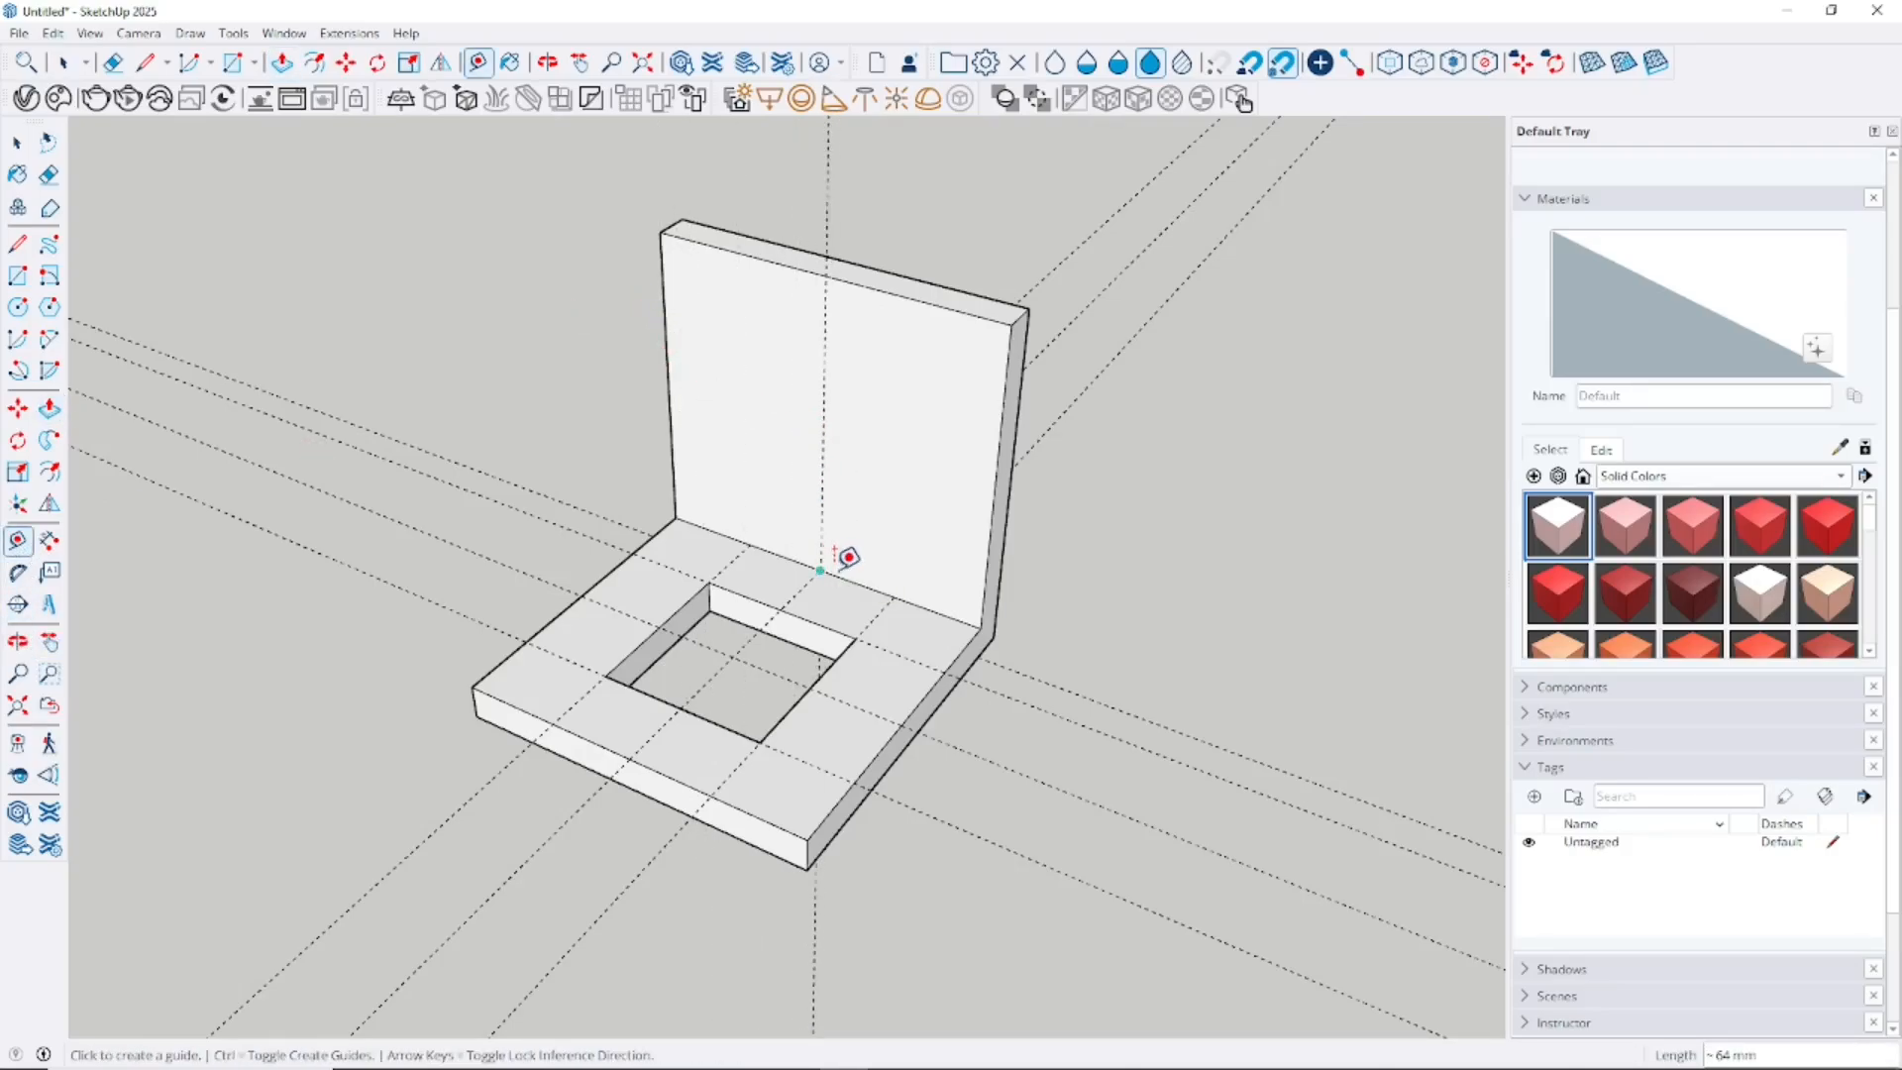
- Place a horizontal guide across the upright wall's inner face at mid-height, parallel to its lower edge
left_click(909, 600)
left_click(1005, 471)
middle_click_drag(1005, 472, 917, 360)
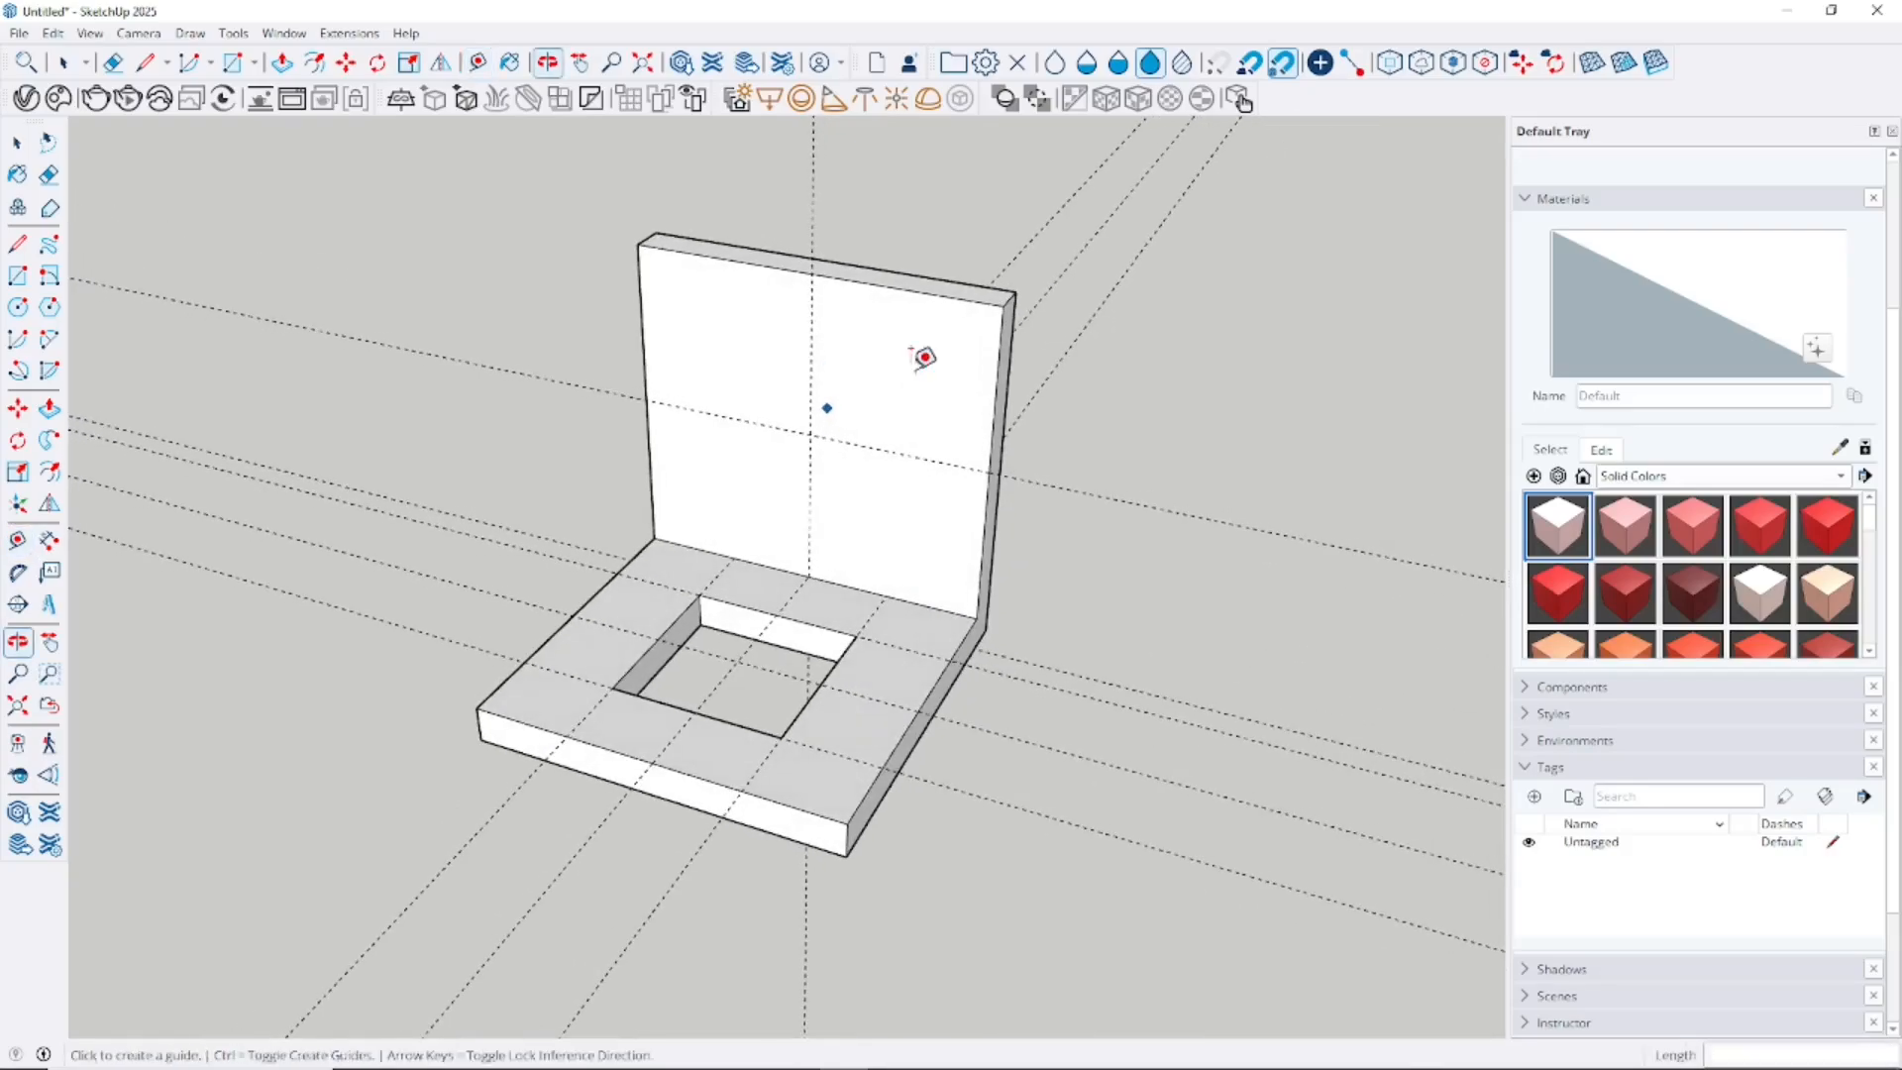
- Draw a three-sided polygon with a 38 mm inscribed radius at the wall's guide intersection, with one vertex straight up on the vertical guide
left_click(49, 307)
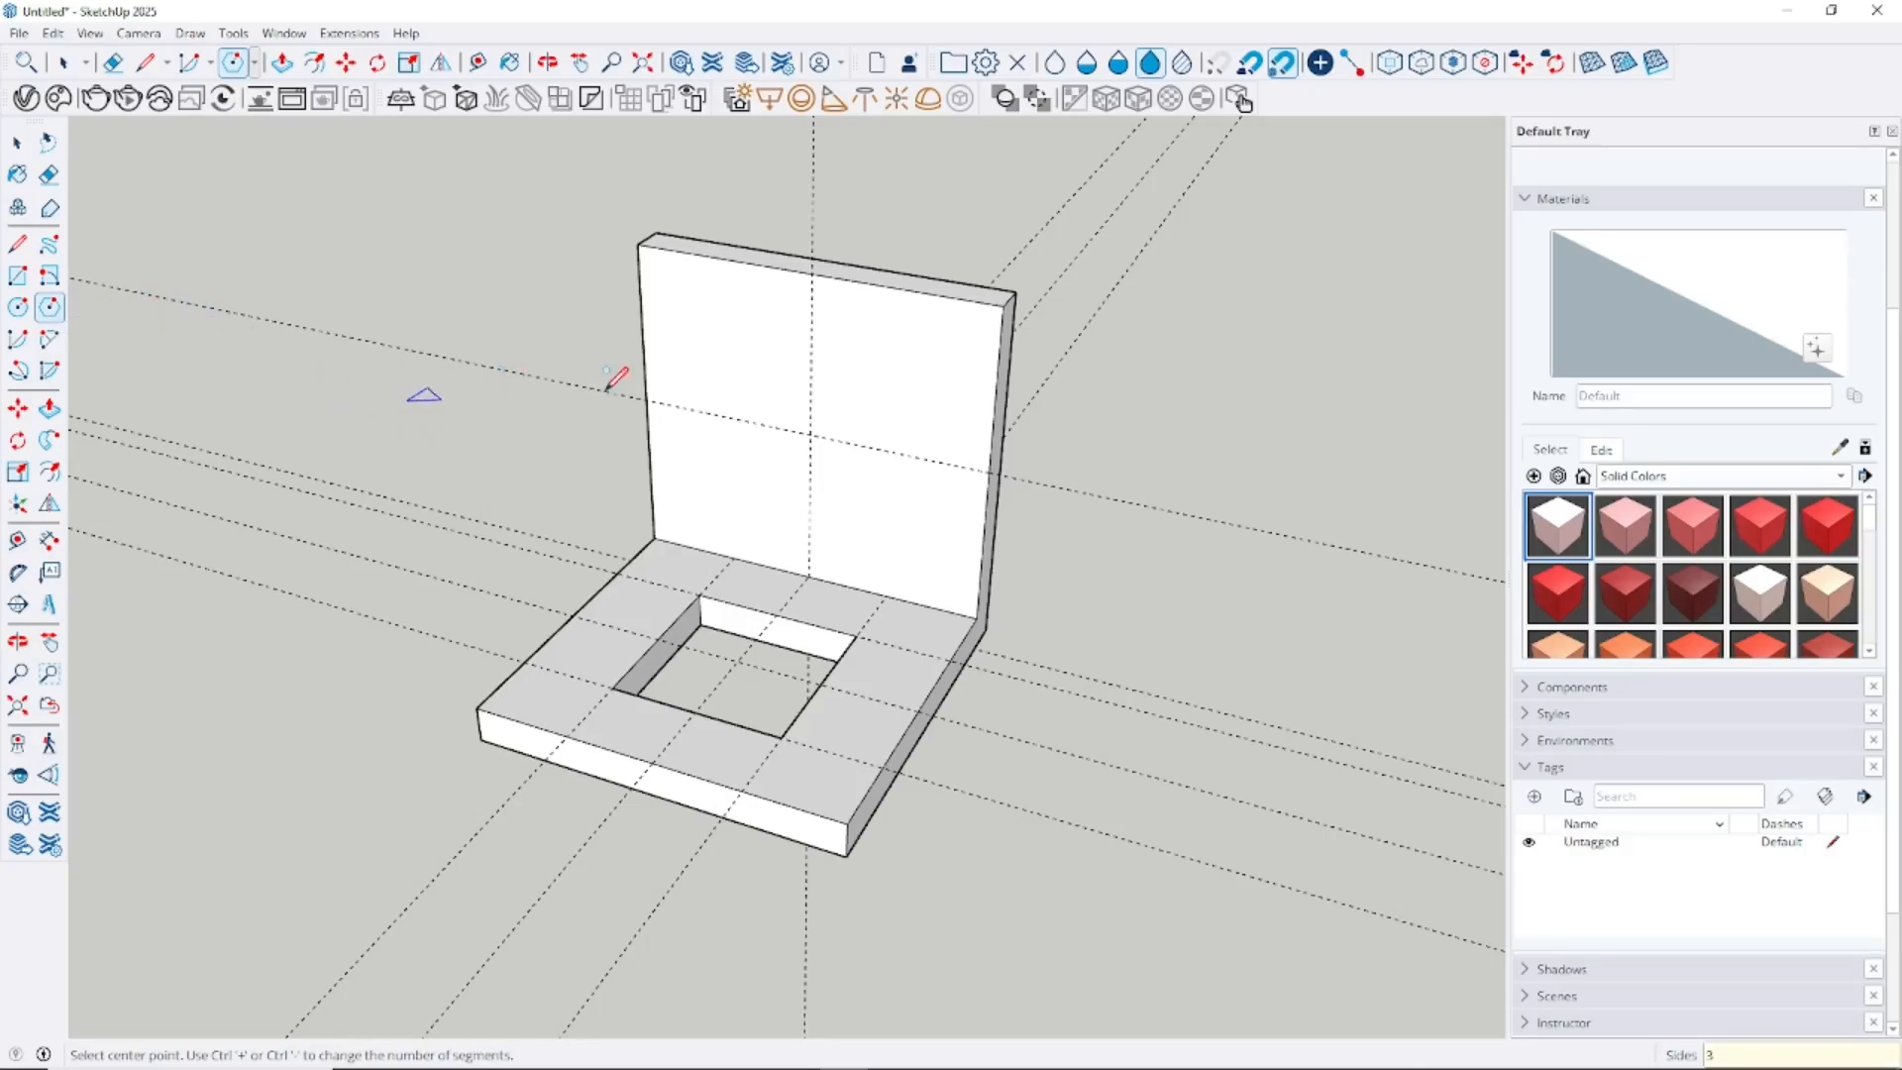
left_click(810, 433)
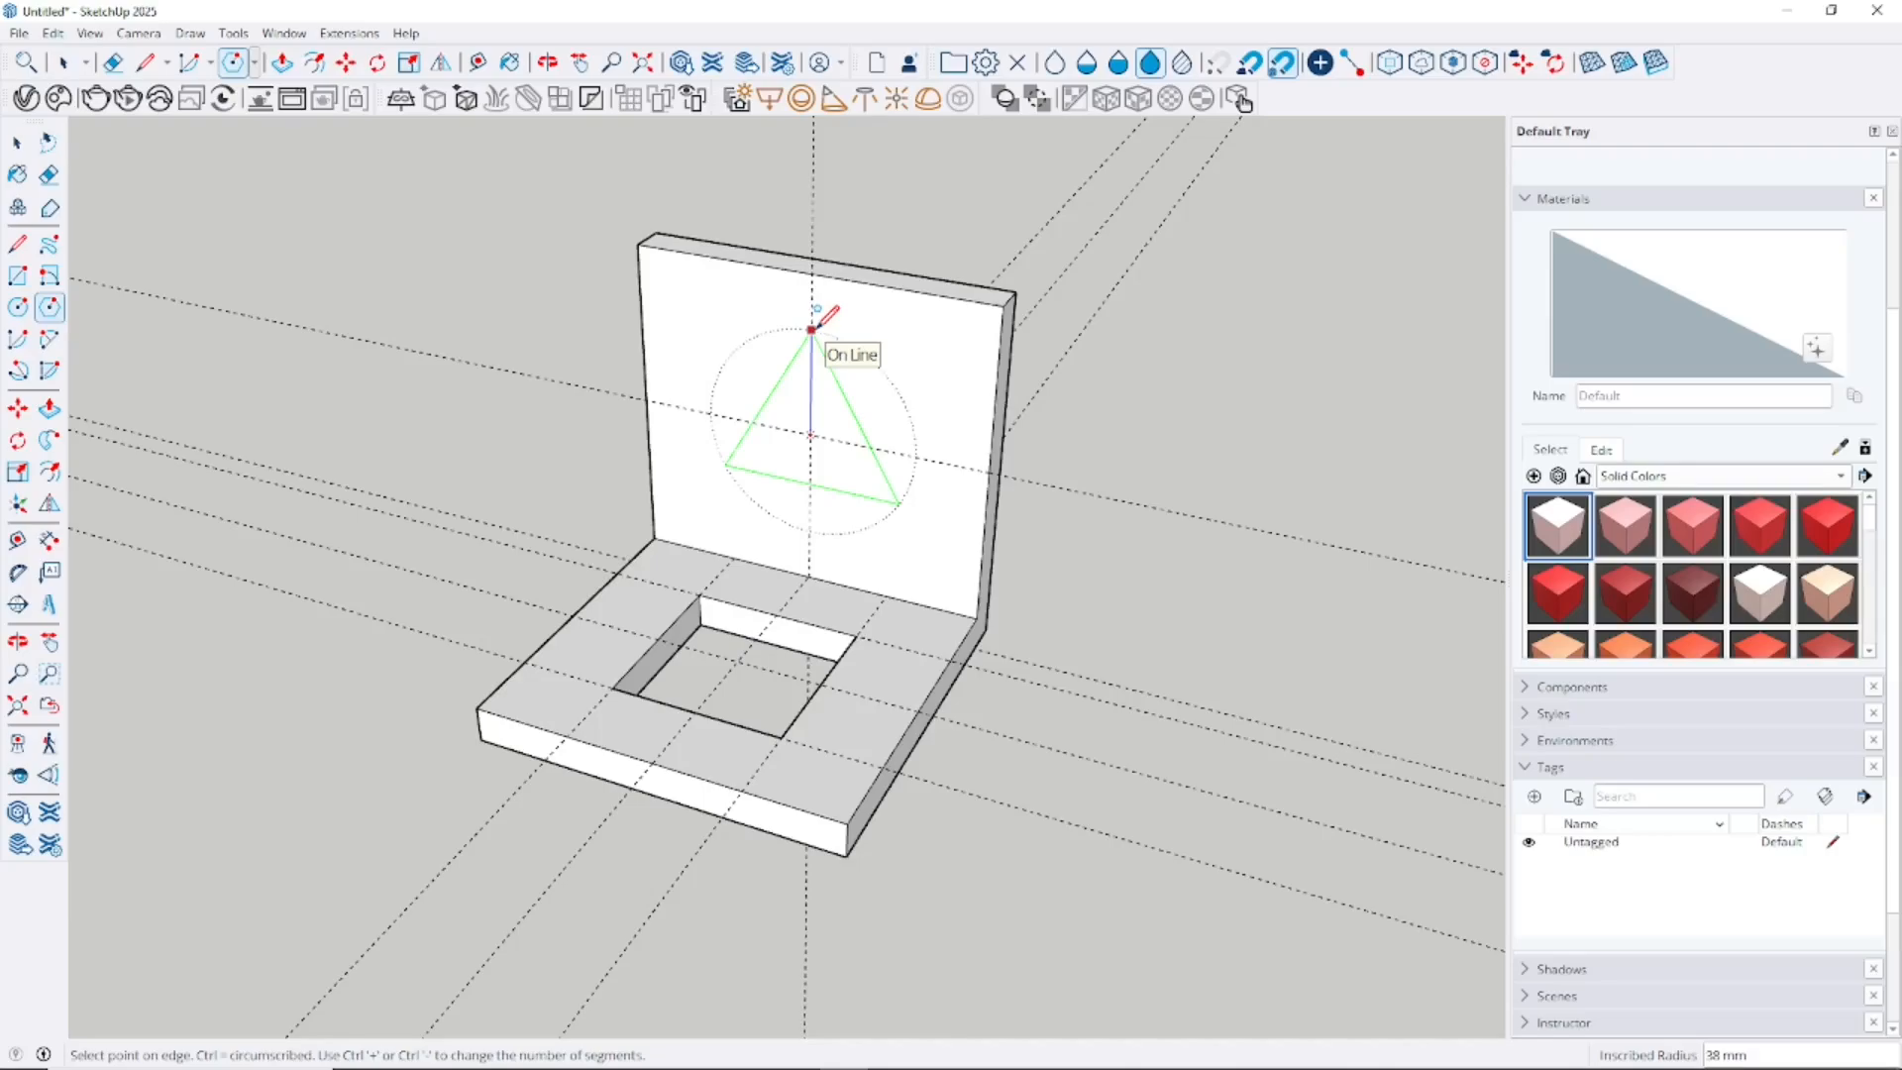
left_click(812, 328)
middle_click_drag(780, 441, 891, 297)
- Push the triangle through the full thickness of the upright wall to cut a triangular opening
left_click(48, 408)
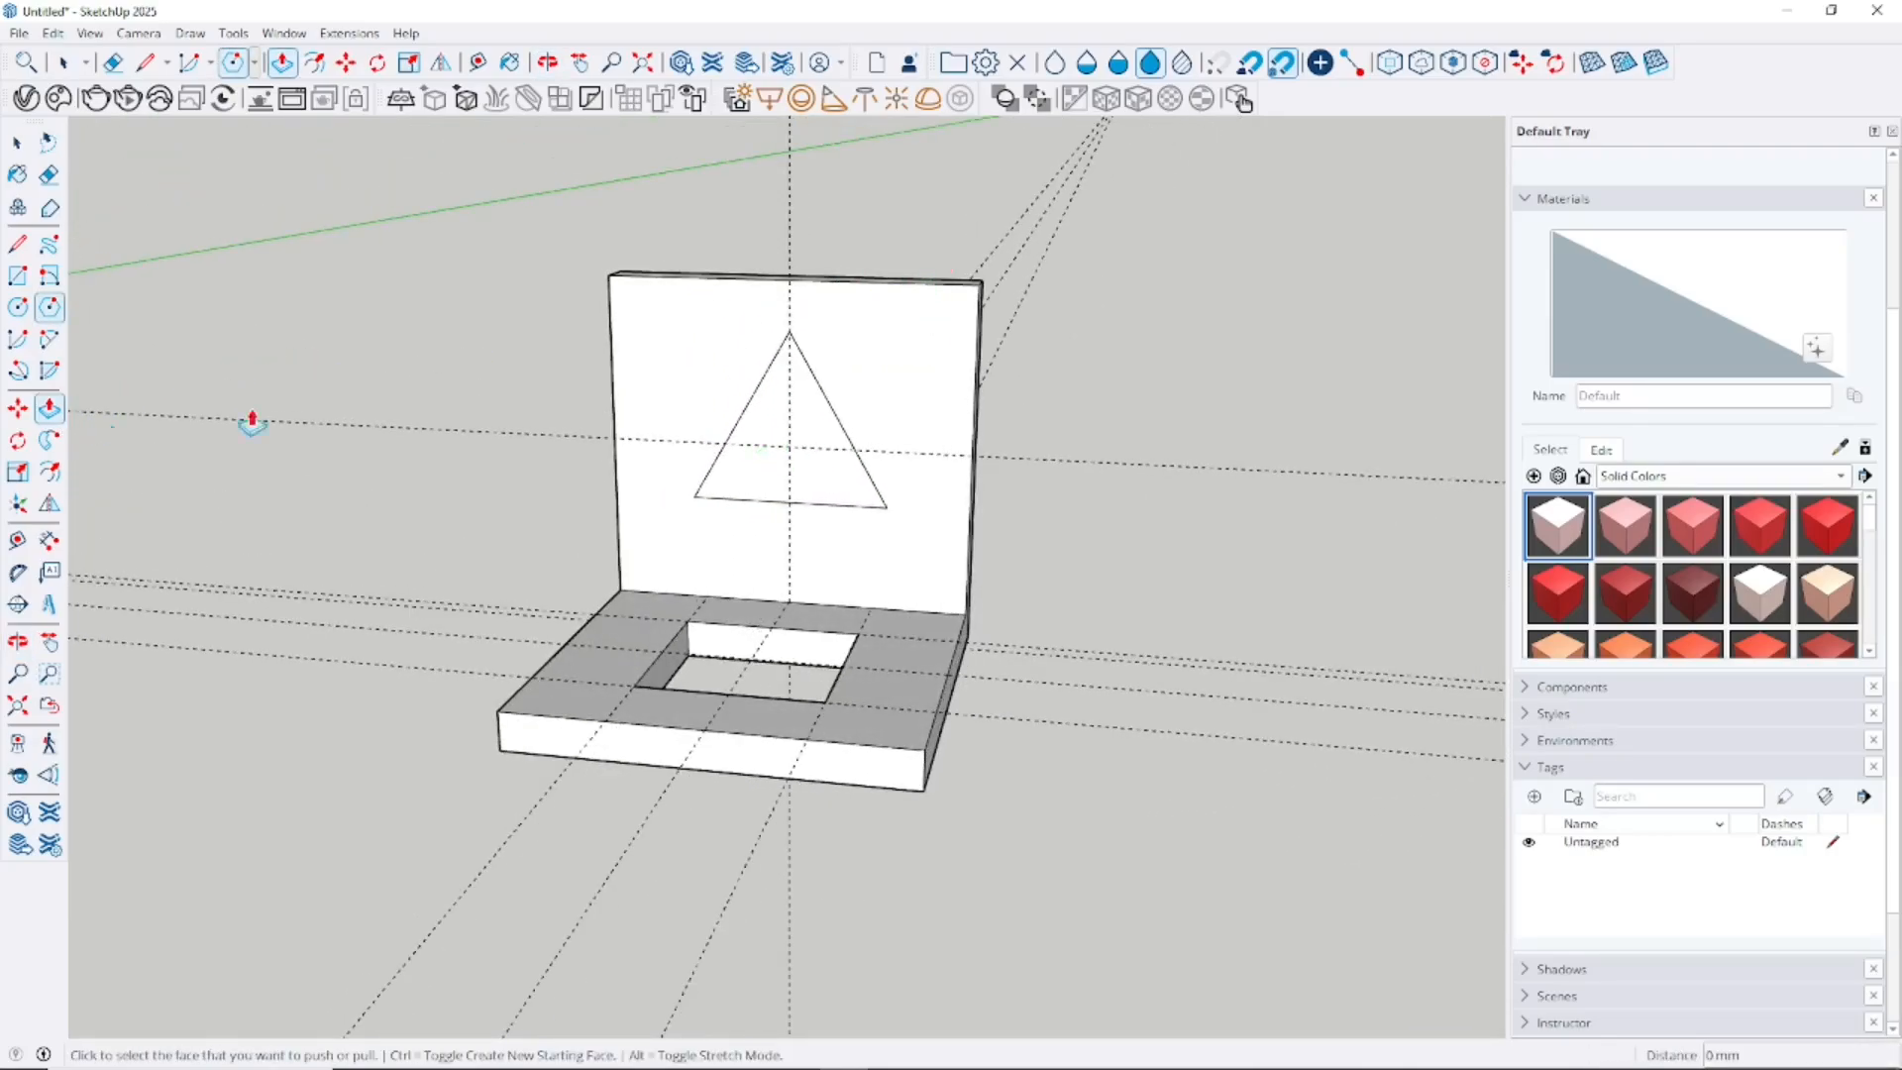
left_click(821, 488)
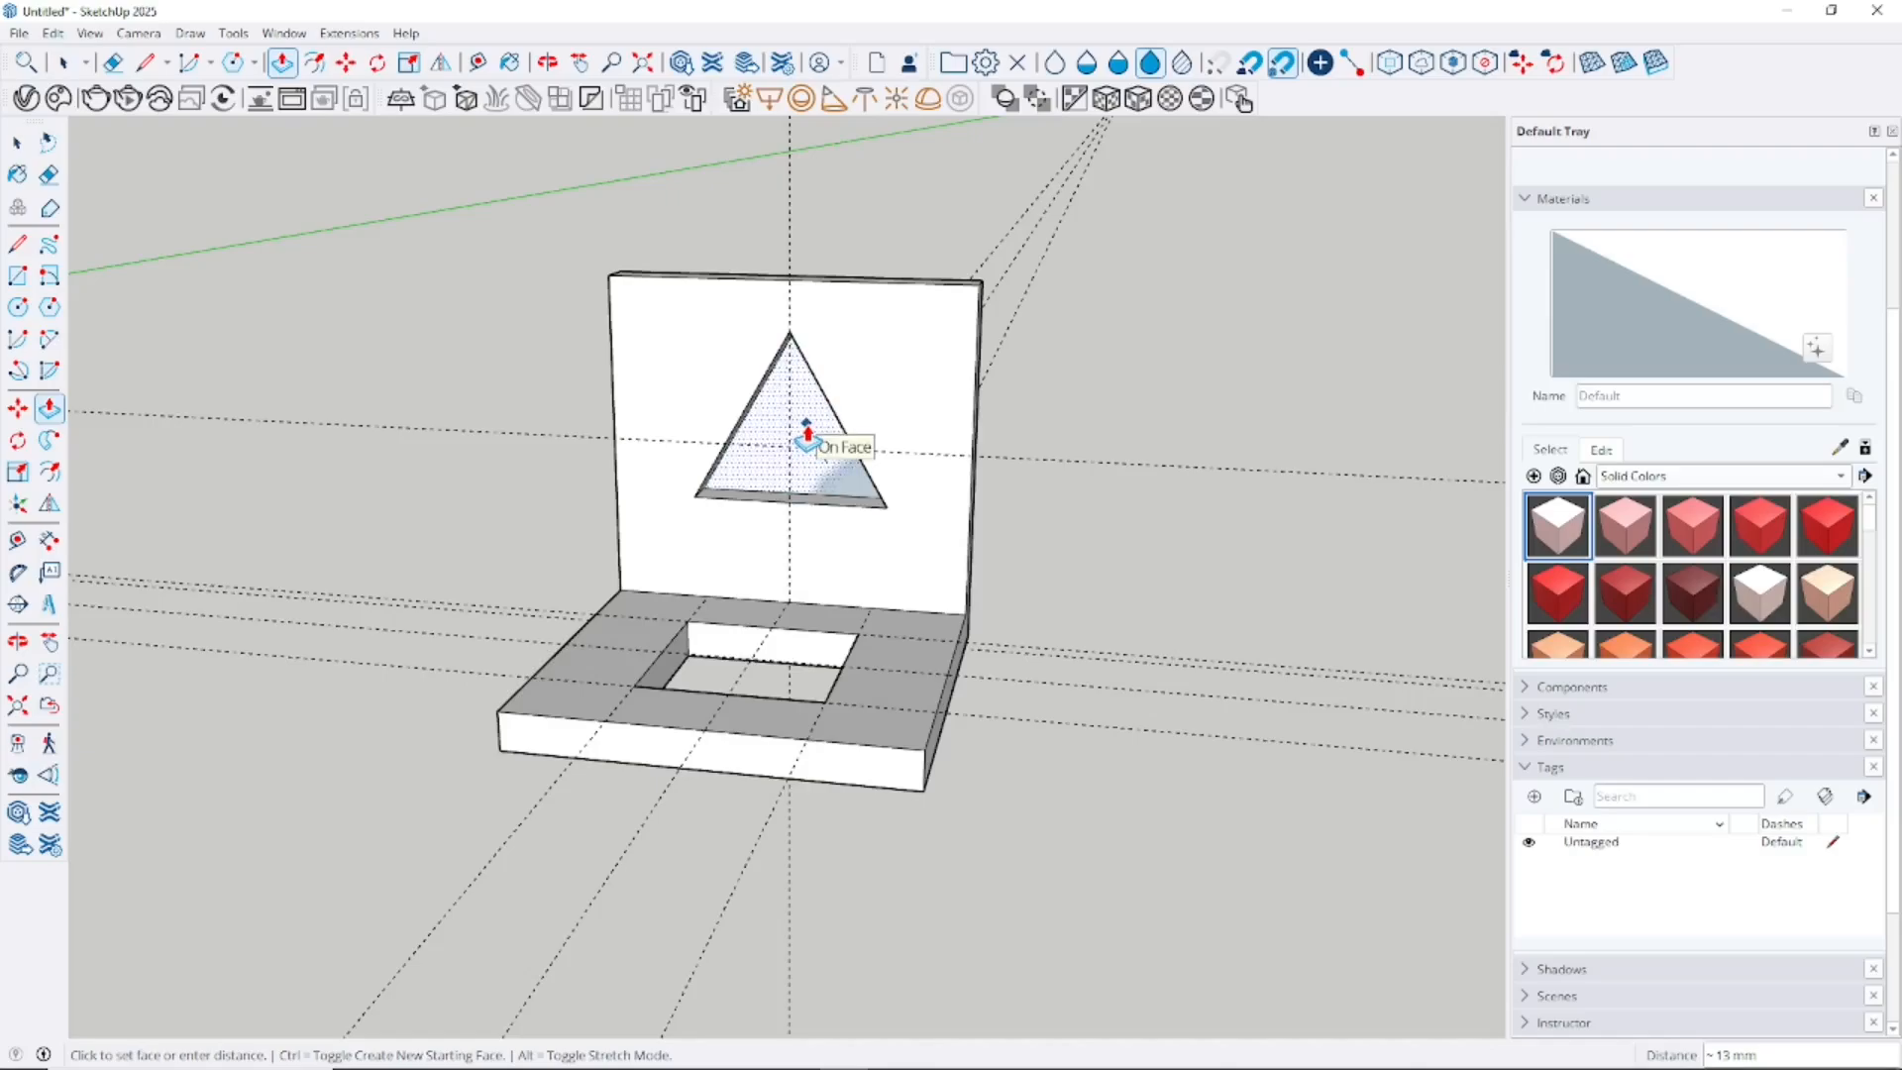
left_click(807, 425)
middle_click_drag(1157, 410, 976, 499)
- Delete all the construction guides around the bracket
key("space")
scroll(1269, 467, "down", 2)
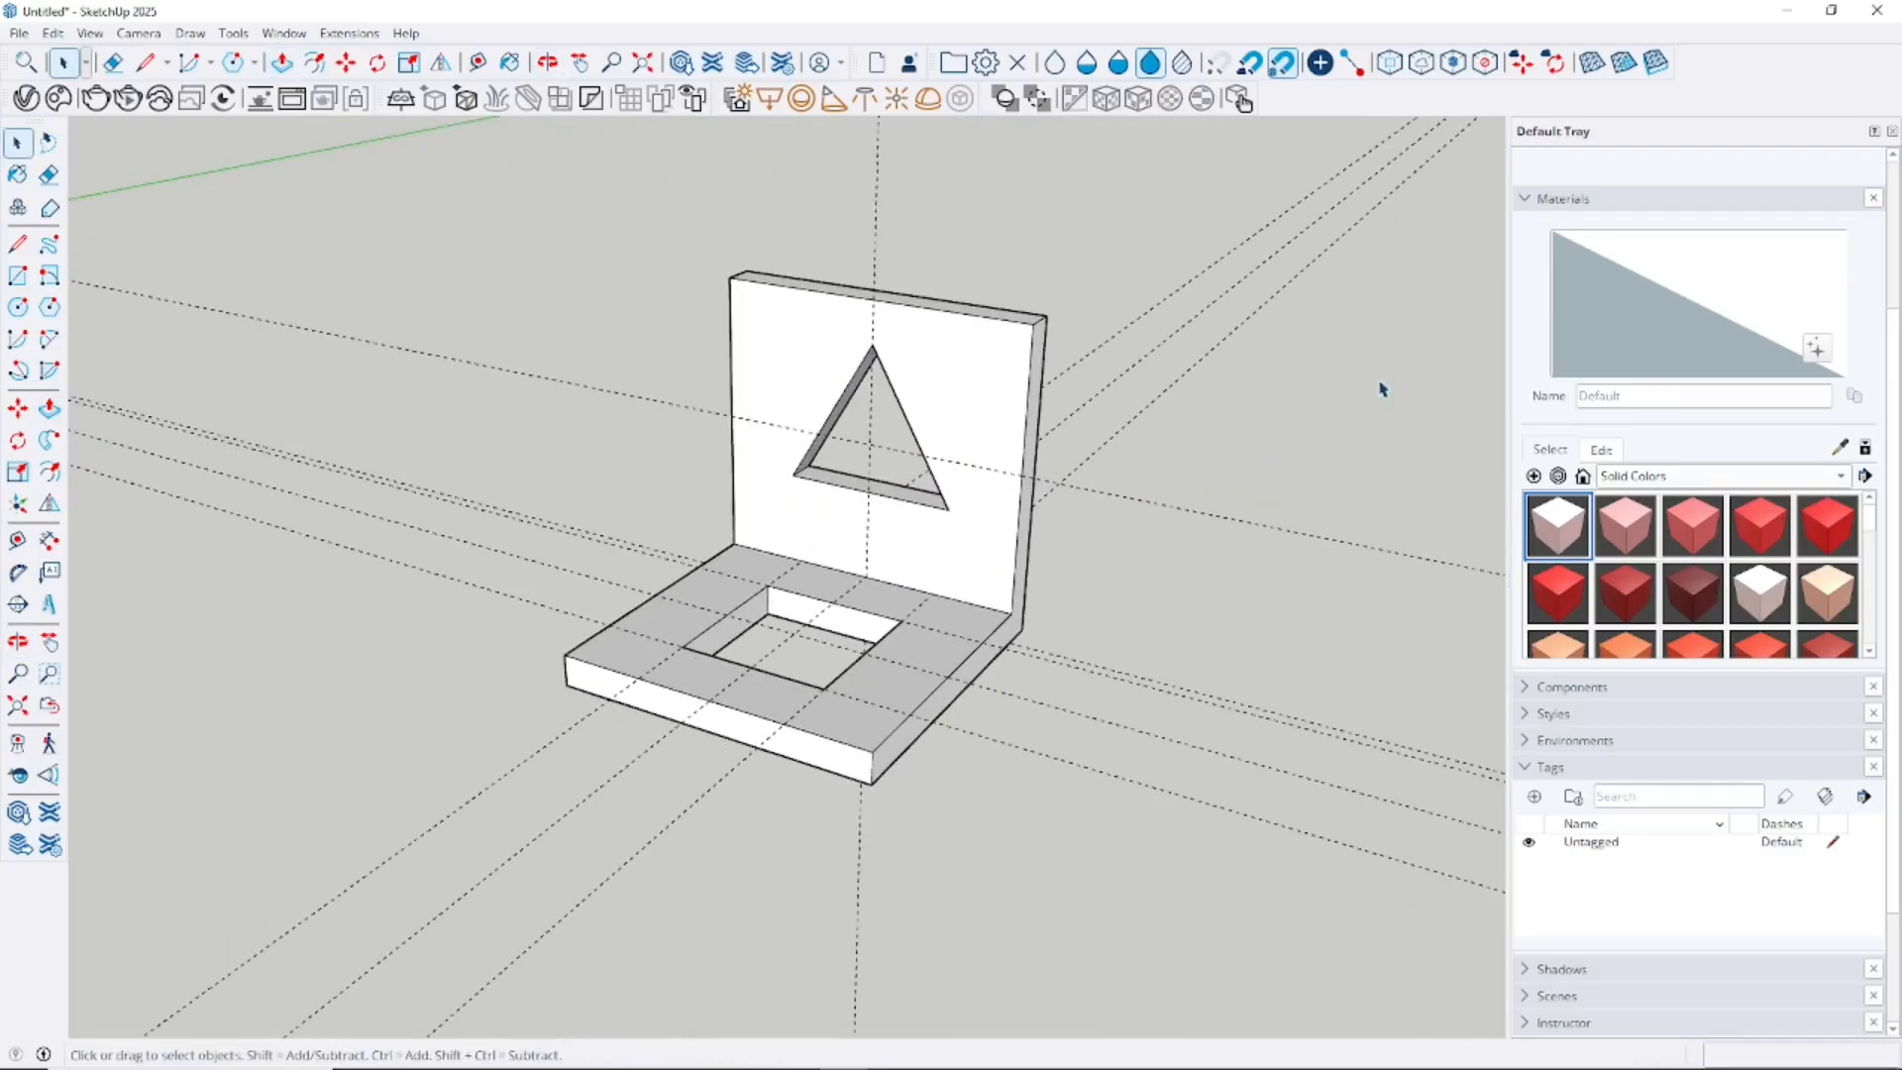
left_click_drag(1161, 878, 1161, 838)
key("Delete")
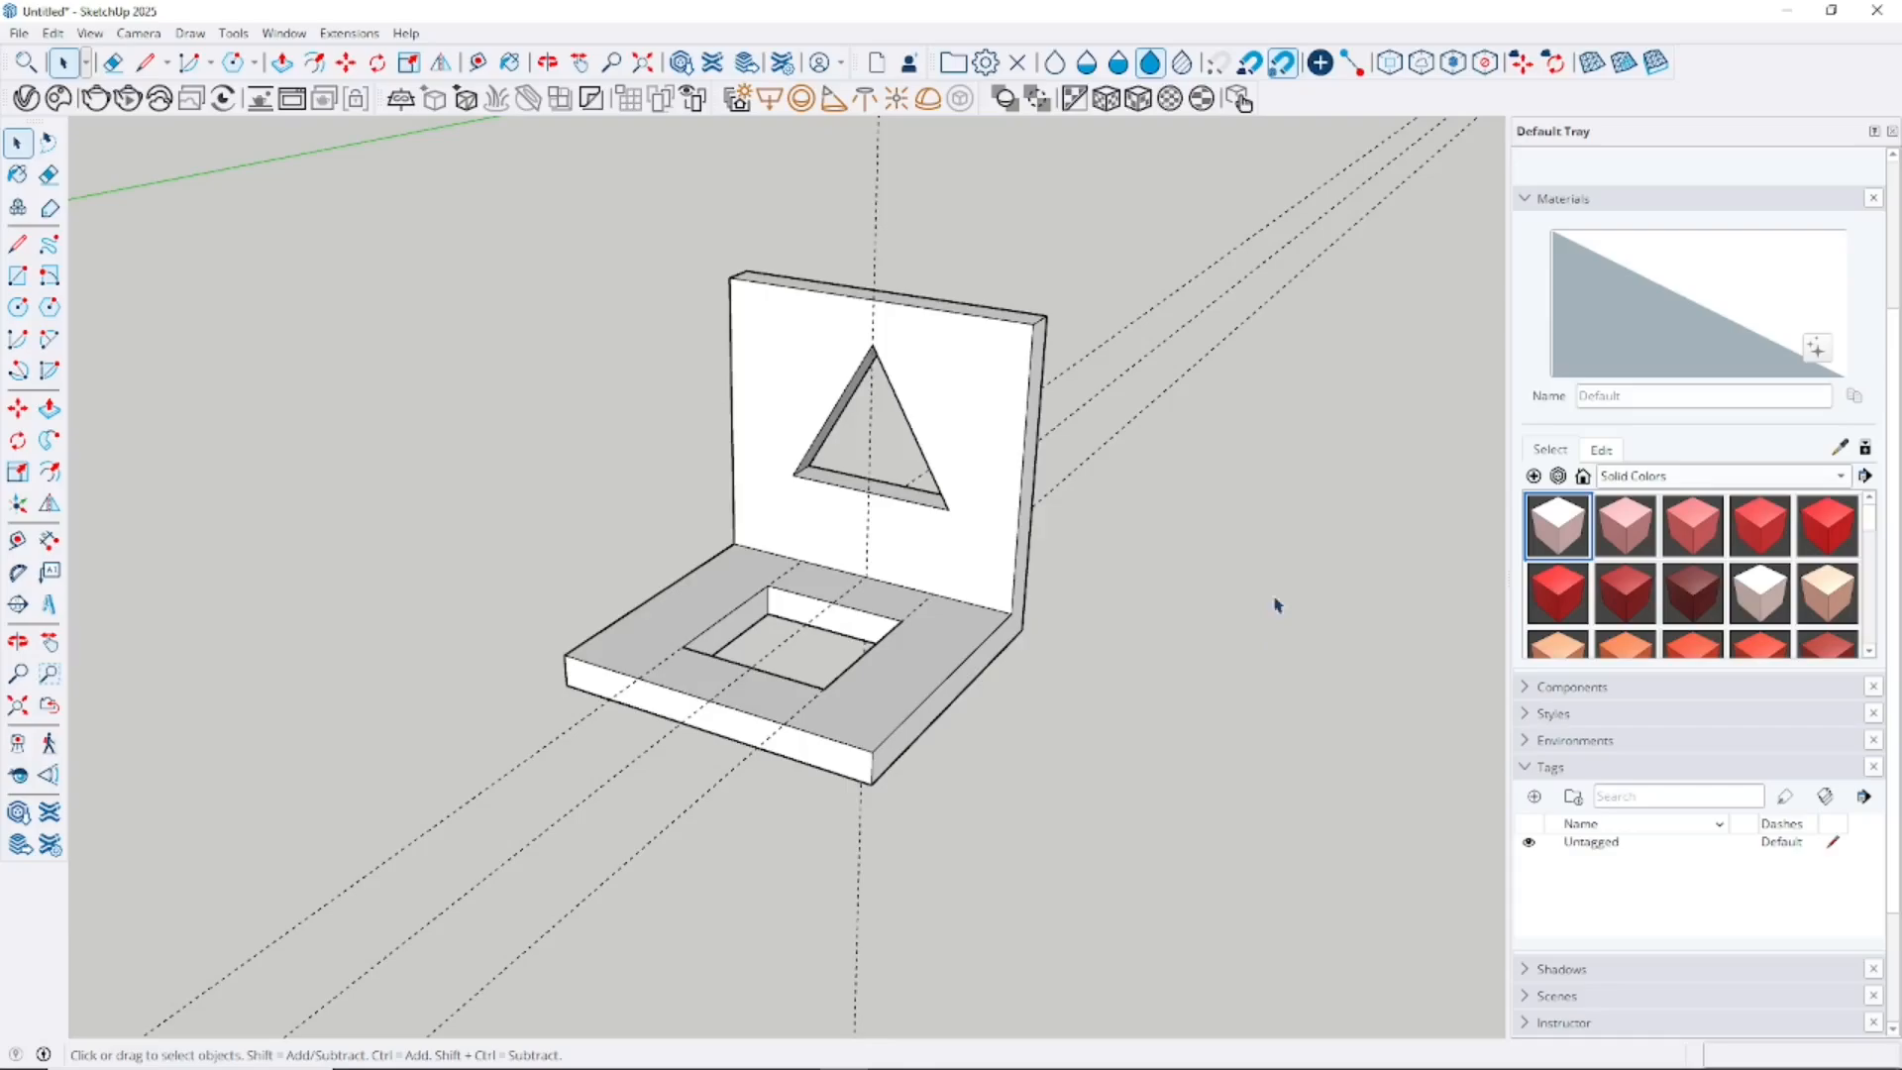
left_click_drag(1342, 363, 1243, 228)
key("Delete")
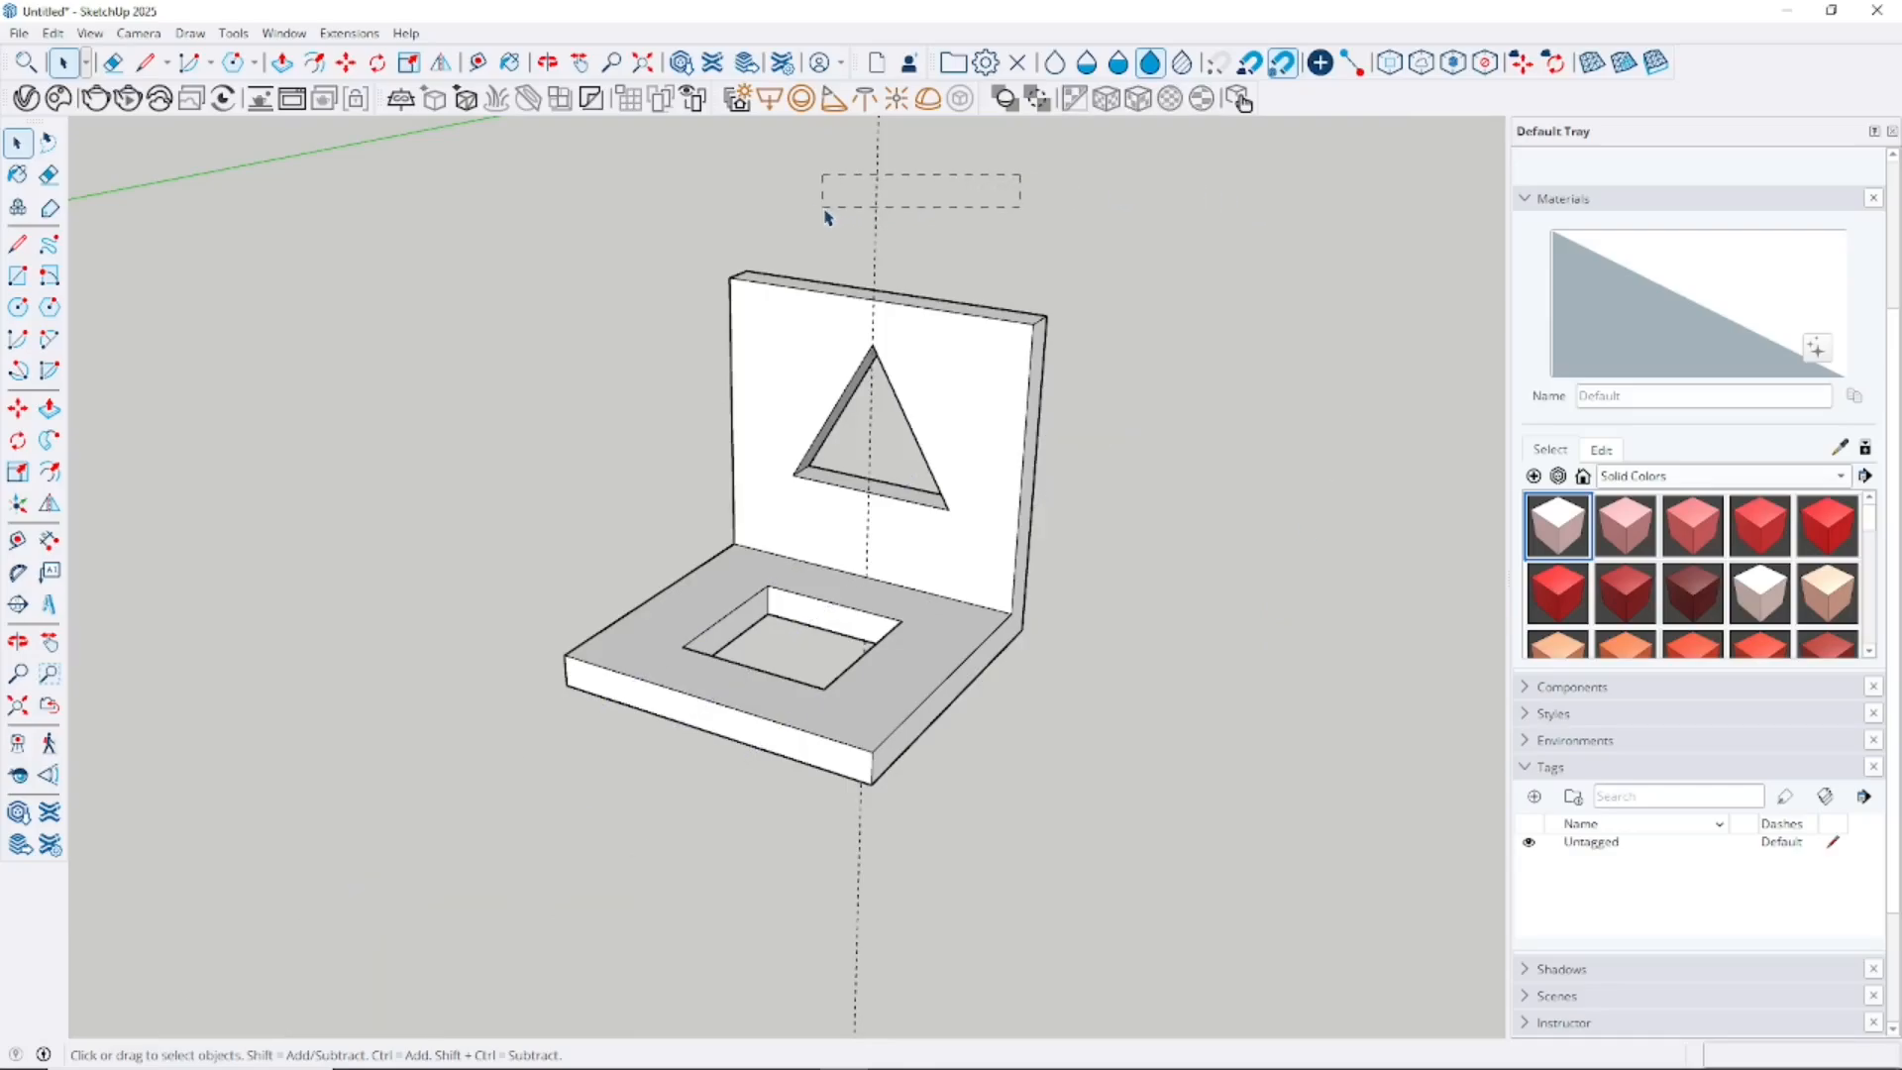
left_click_drag(828, 218, 826, 221)
middle_click_drag(806, 518, 1201, 586)
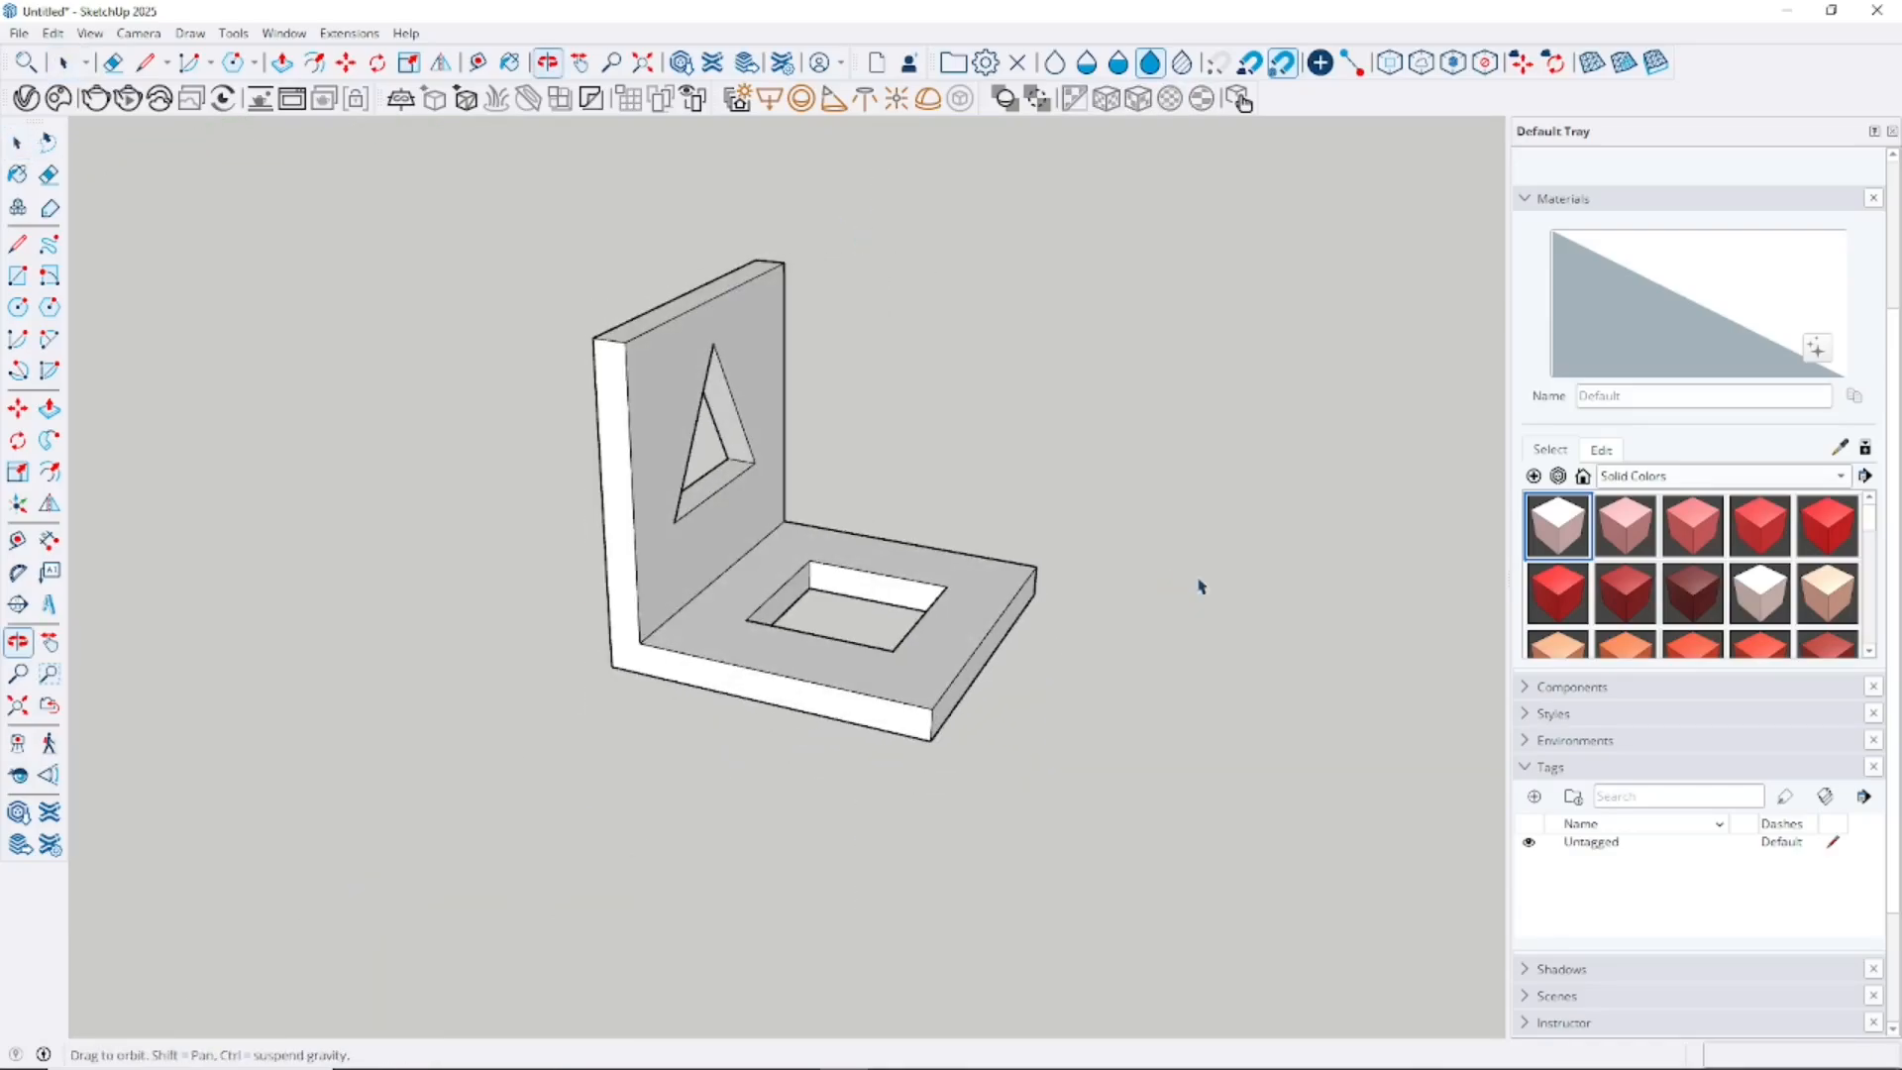
- Add a vertical guide through the base's outer corner and a horizontal guide through the wall's top inner corner, each offset about 114 mm
left_click(17, 539)
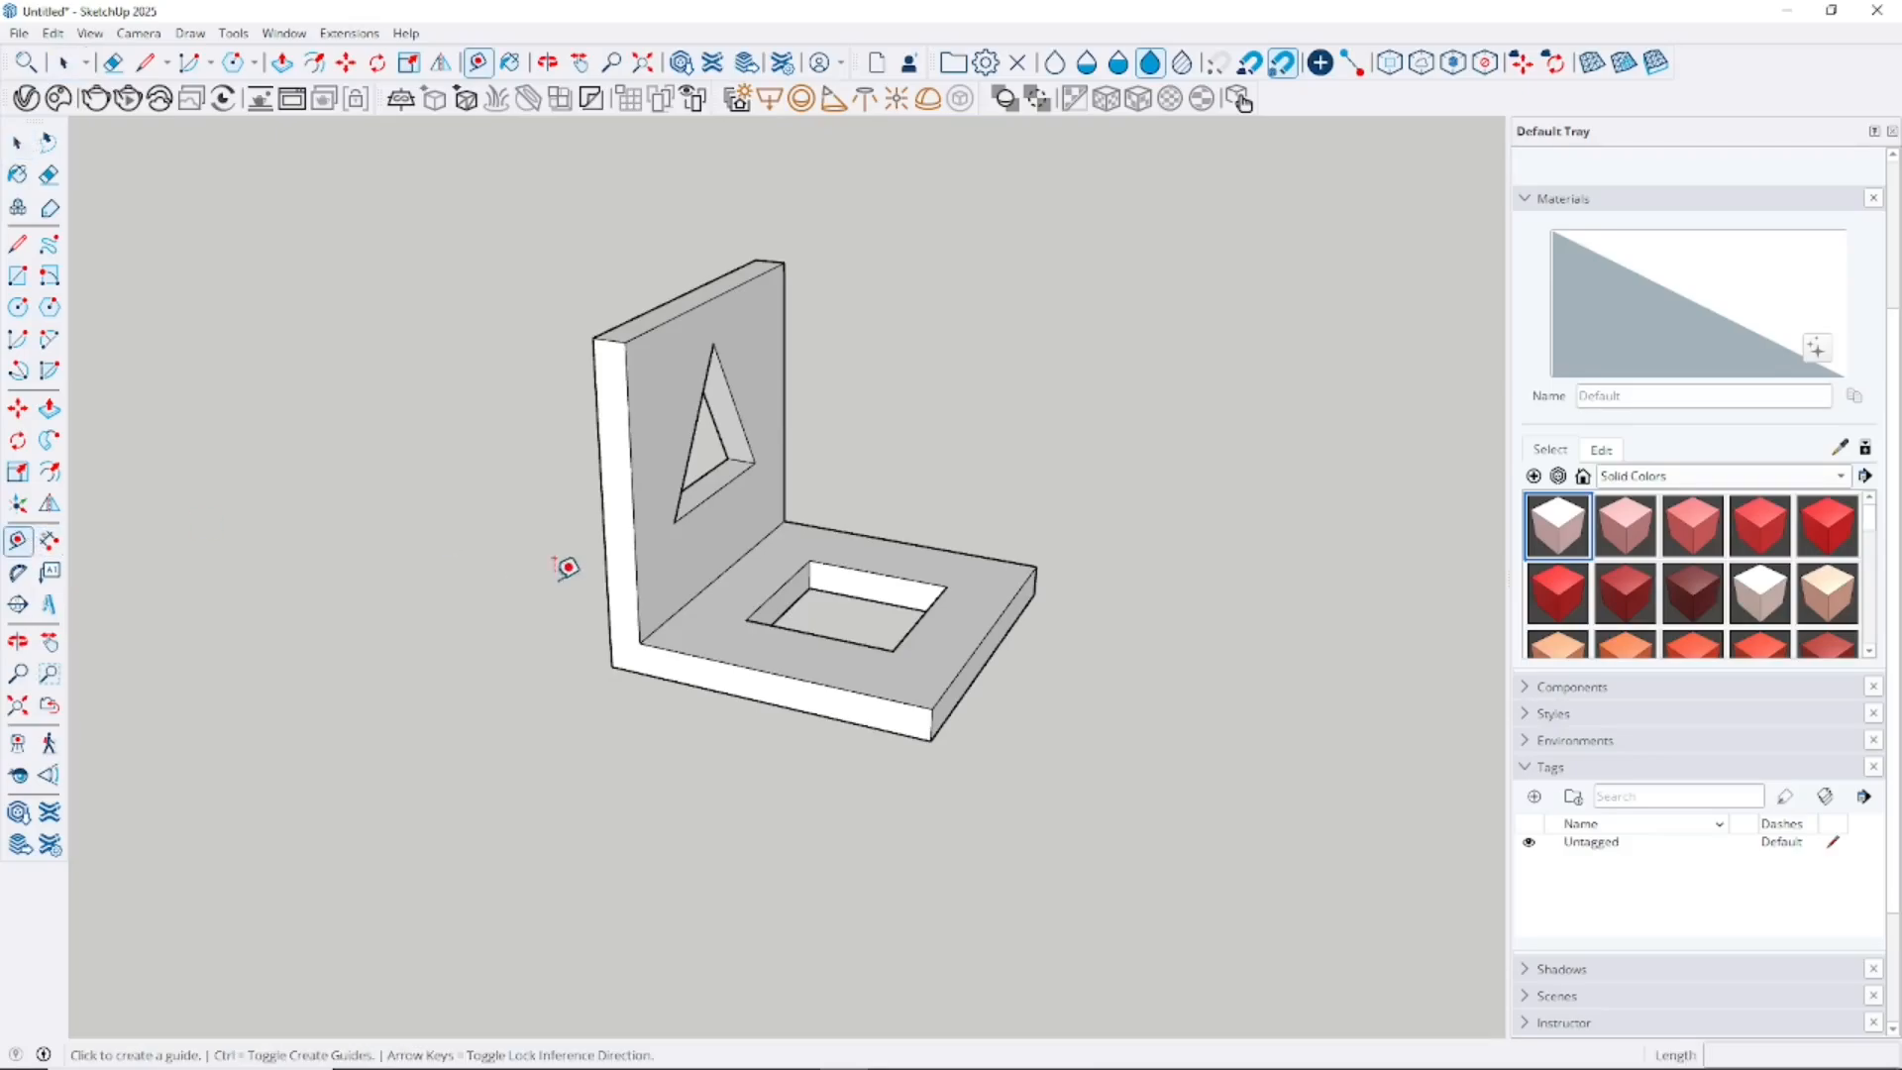
left_click(634, 524)
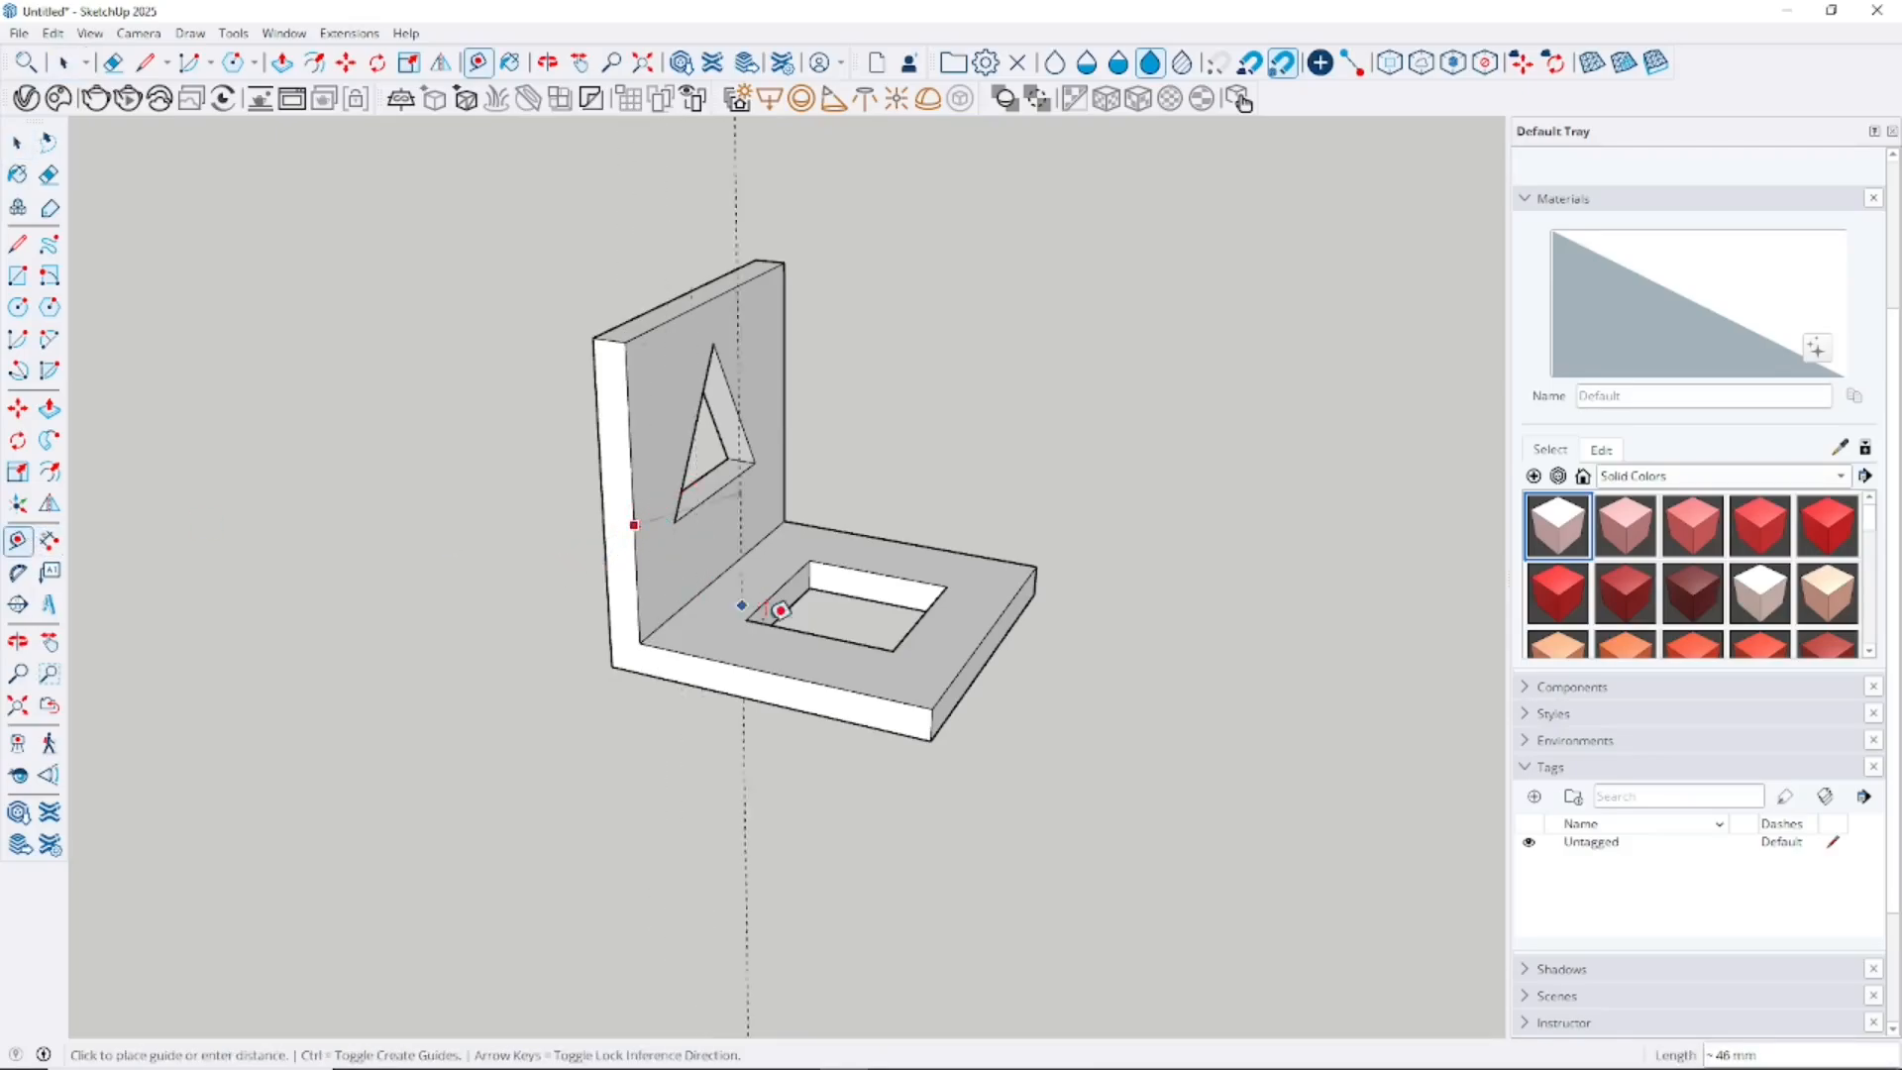
left_click(945, 705)
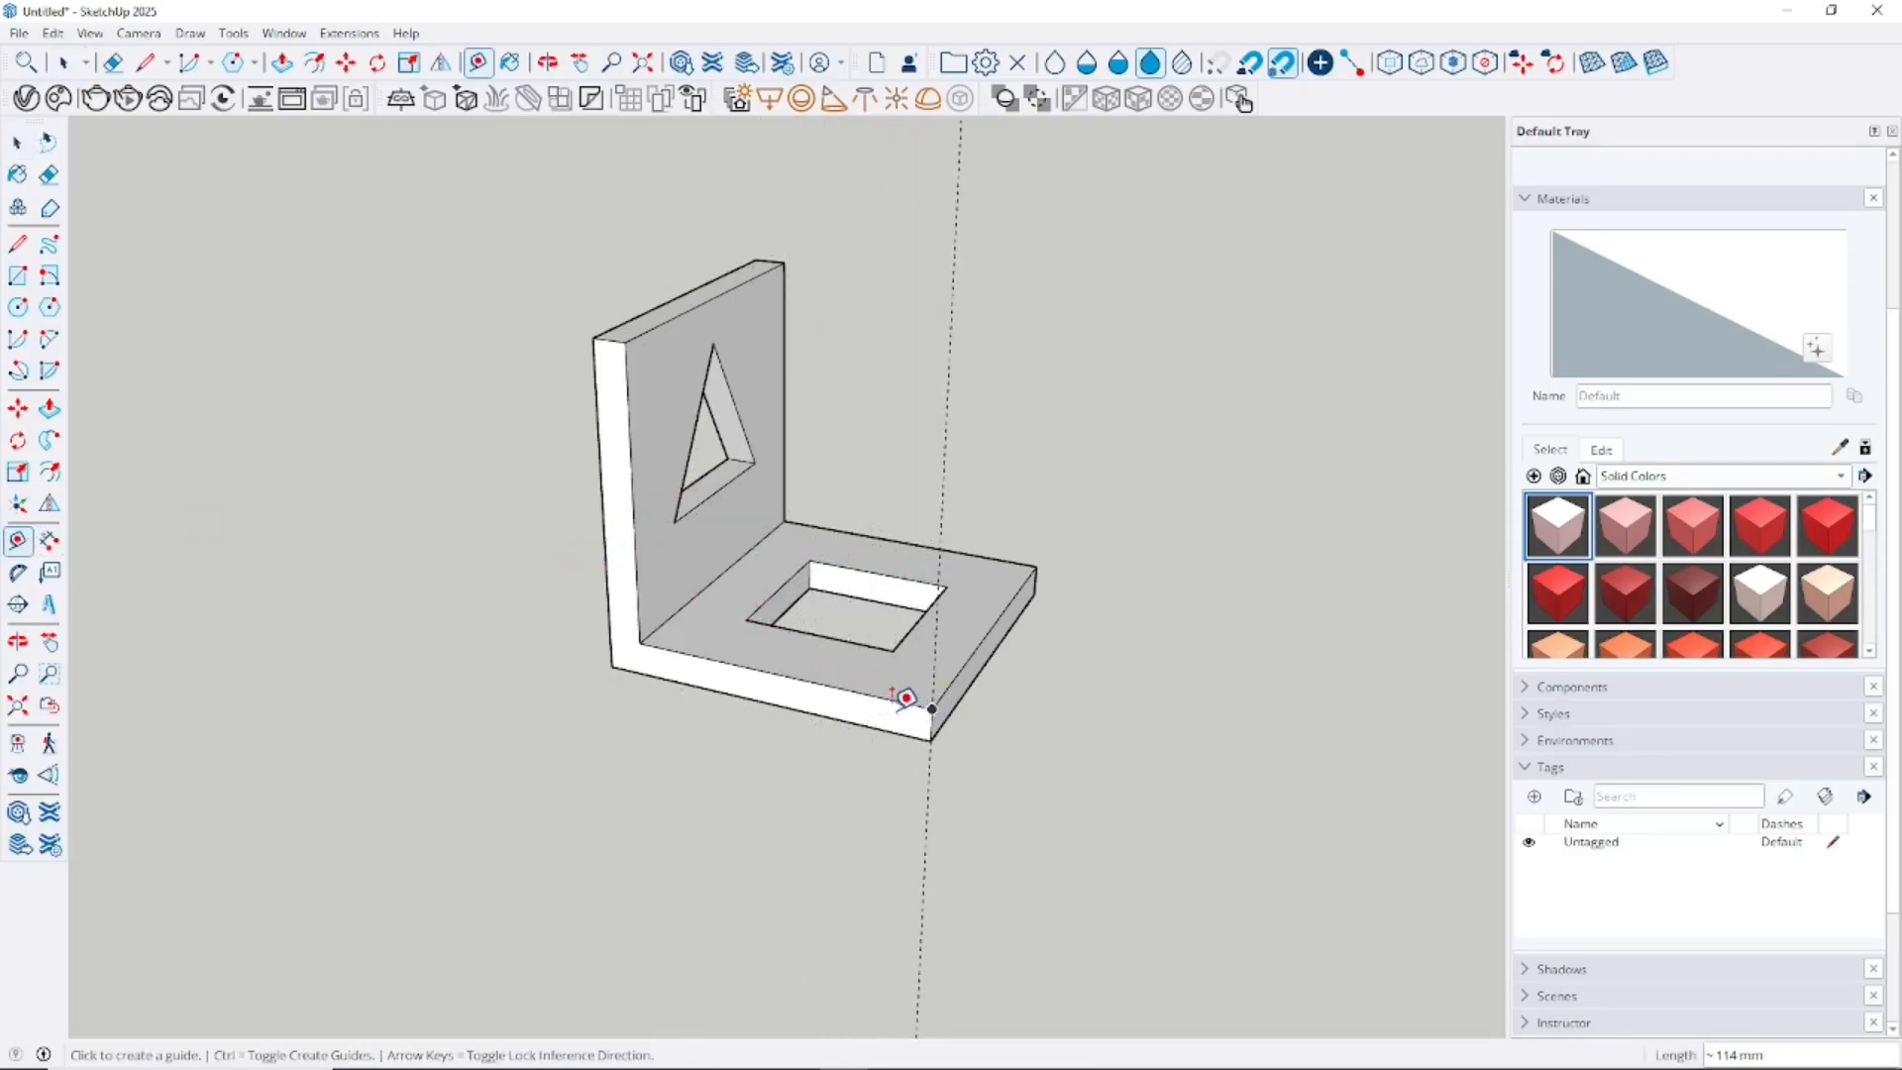
left_click(891, 698)
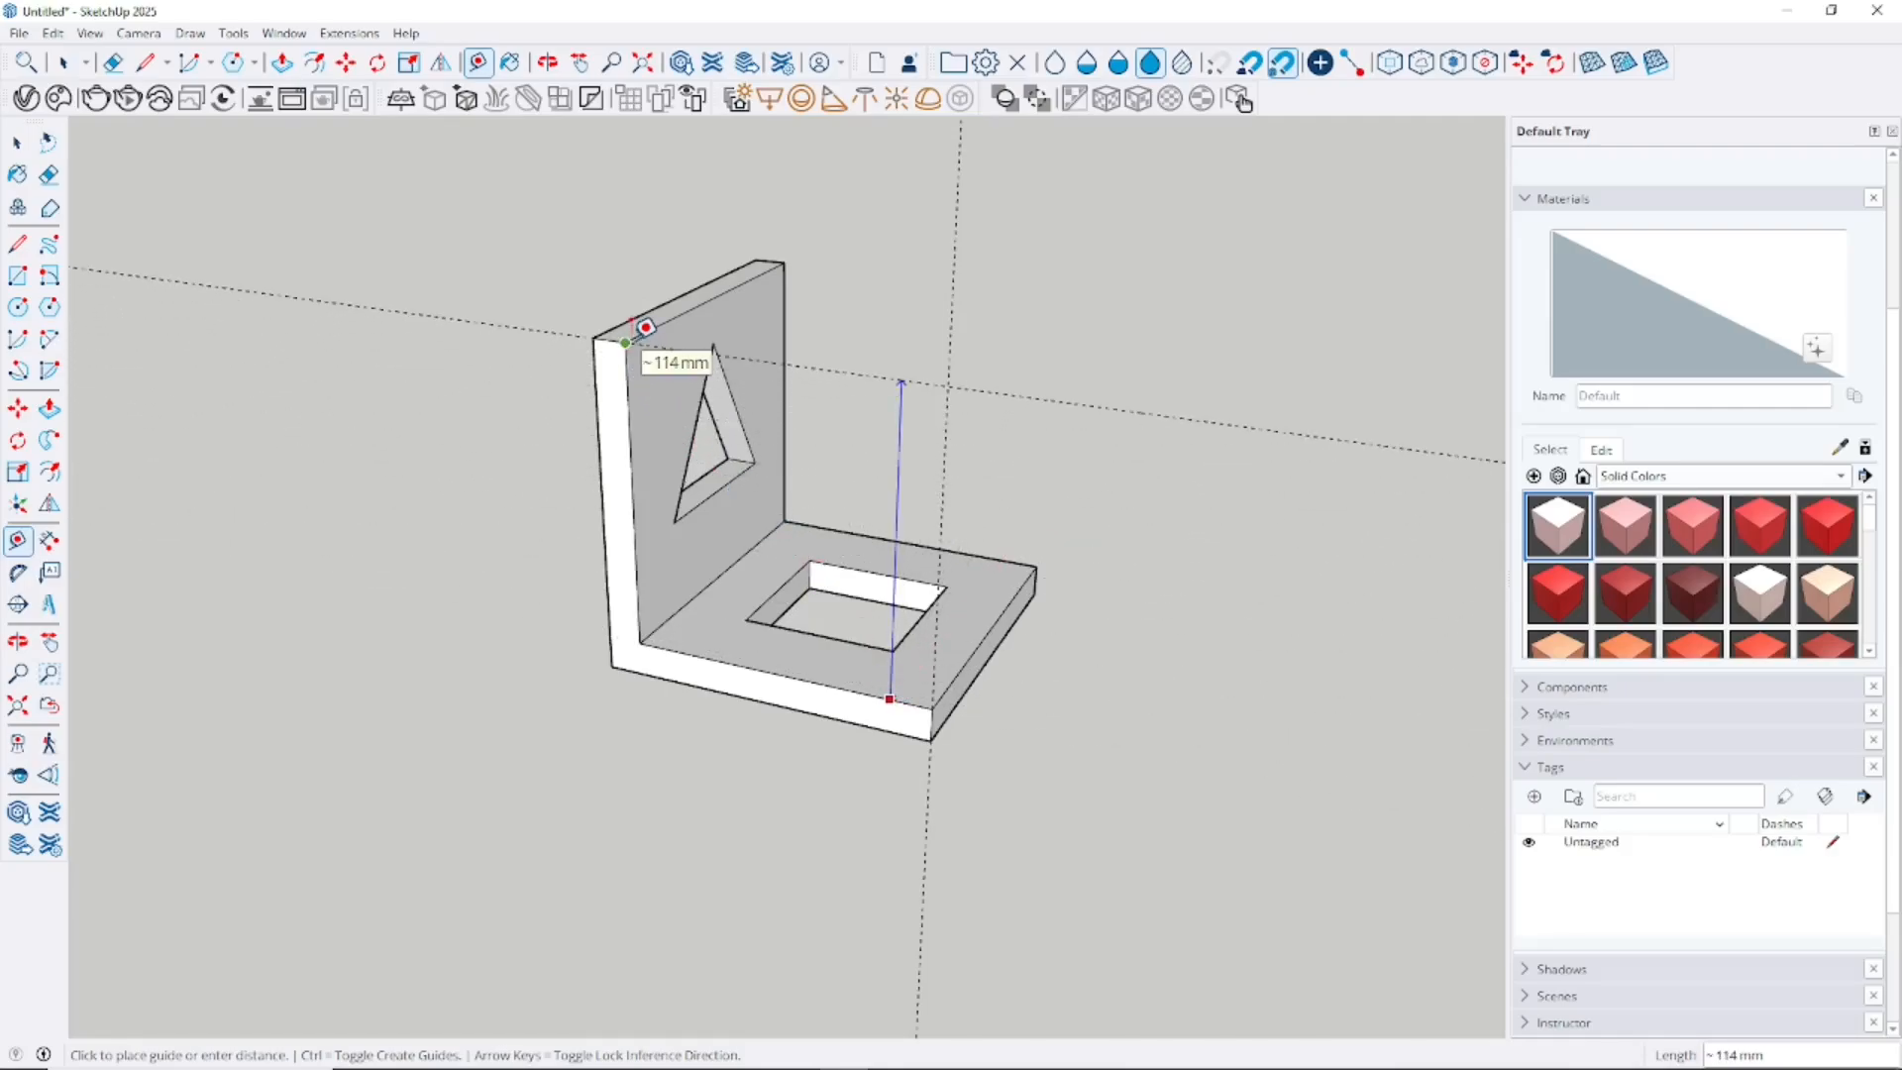
key("Escape")
middle_click_drag(1109, 334, 1035, 406)
- Draw lines from the wall's top inner corner through the guide intersection to the base's outer corner, closing that side with a square face
key("l")
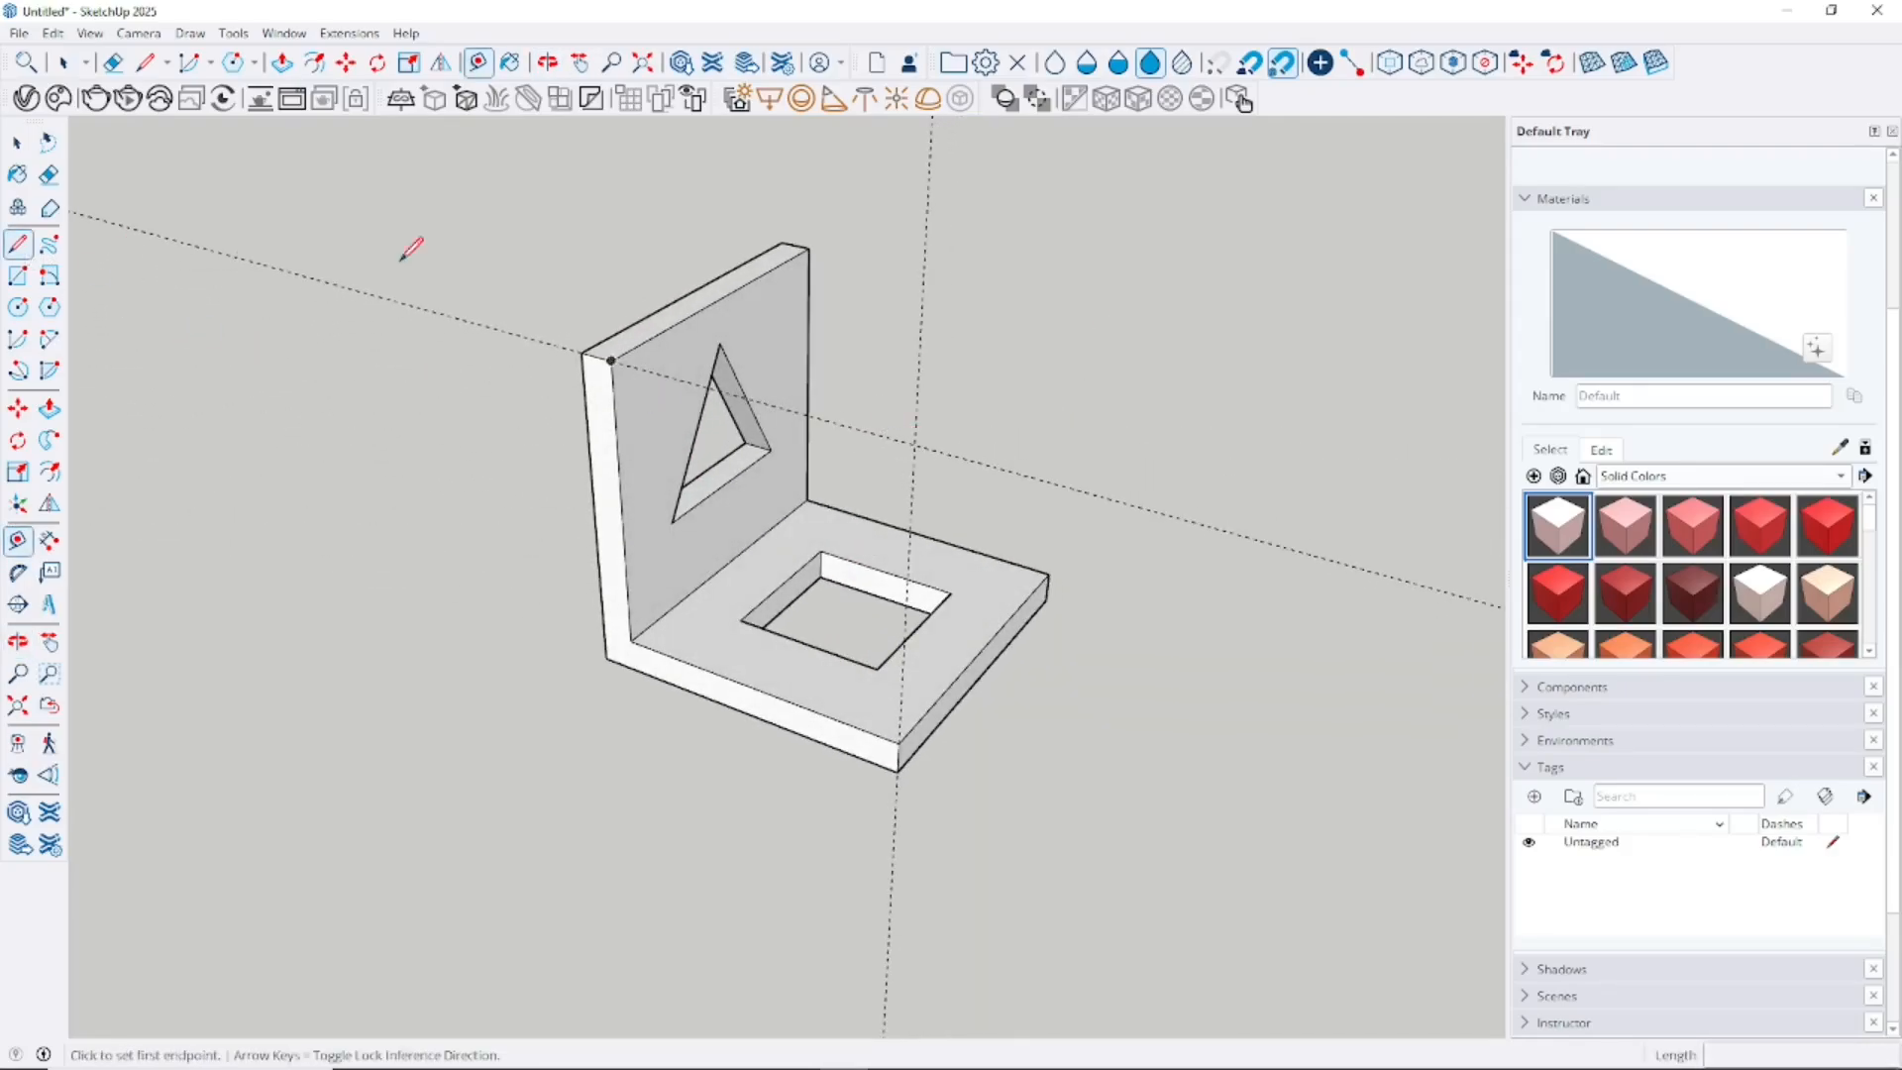
left_click(611, 360)
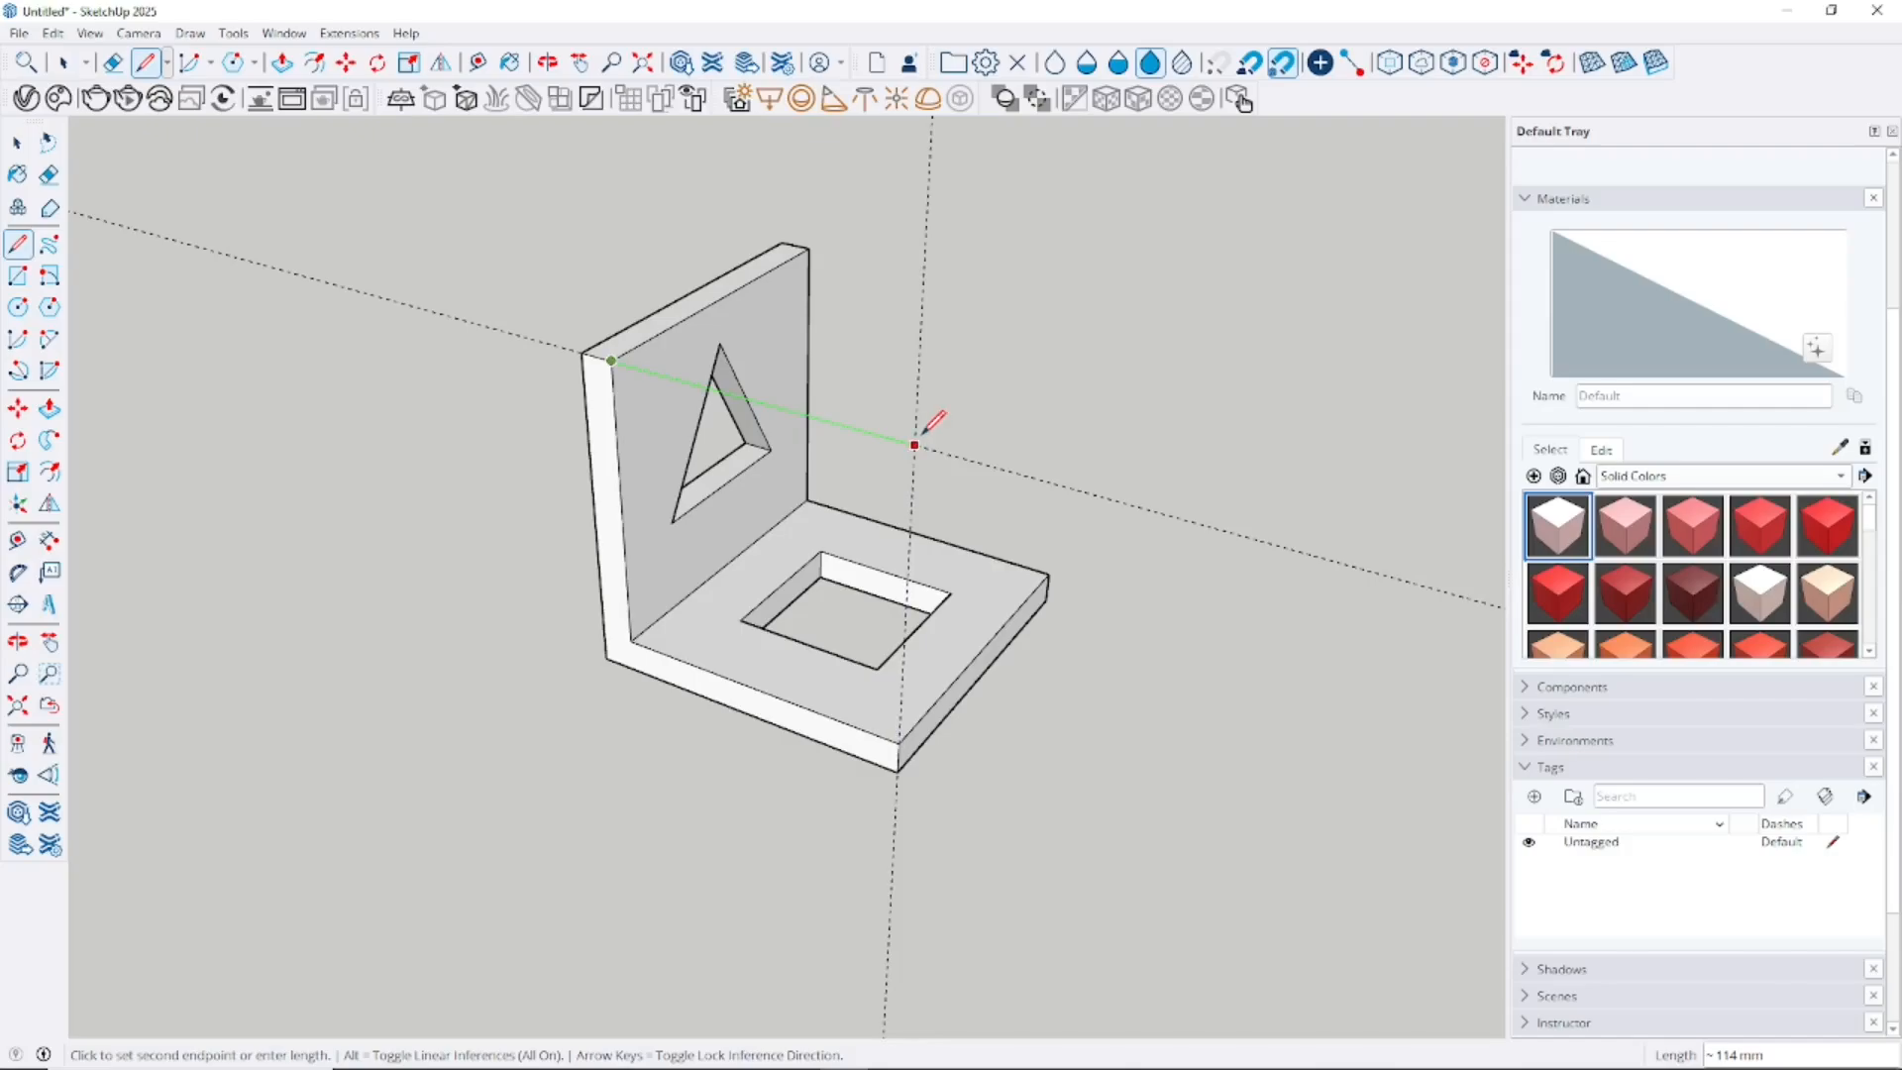
key("Escape")
- Draw a diagonal line on the opposite side from the wall's top inner corner to the base's outer corner, forming a triangular face
middle_click_drag(909, 728, 191, 331)
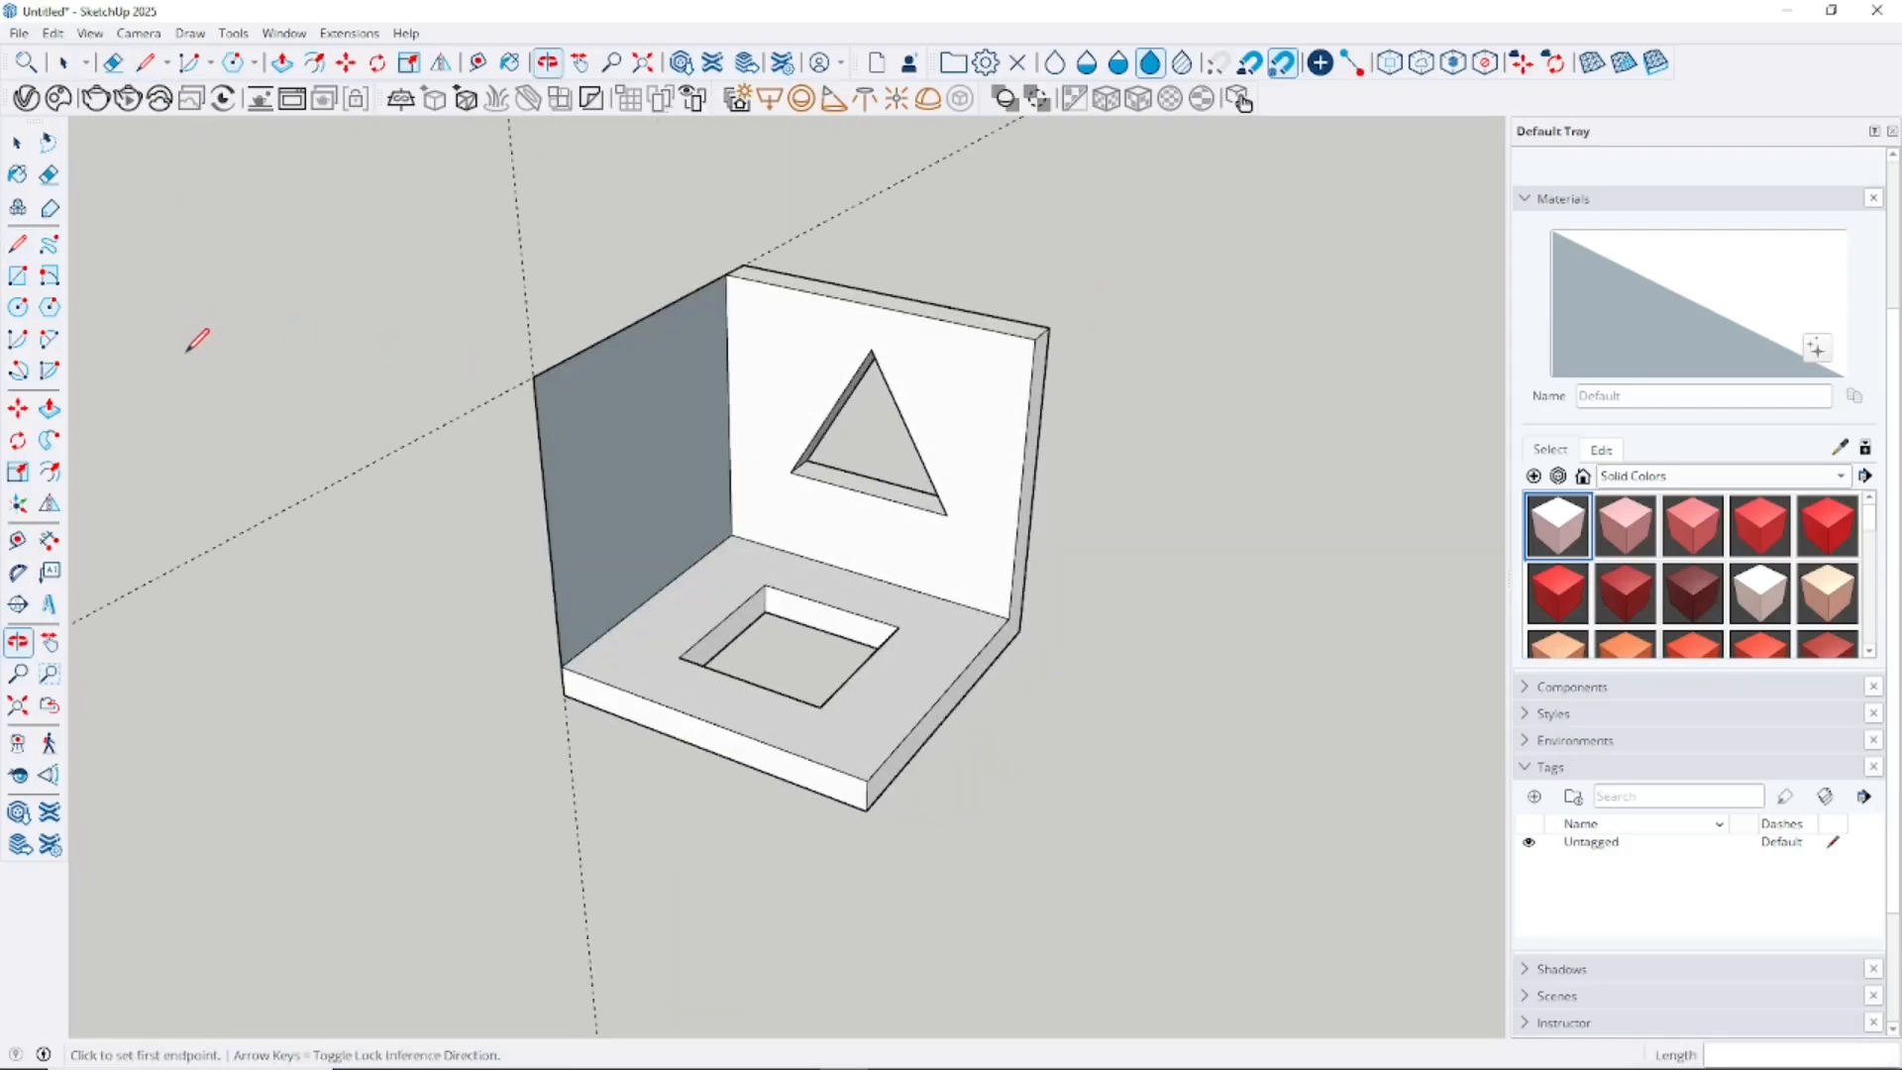
left_click(1035, 337)
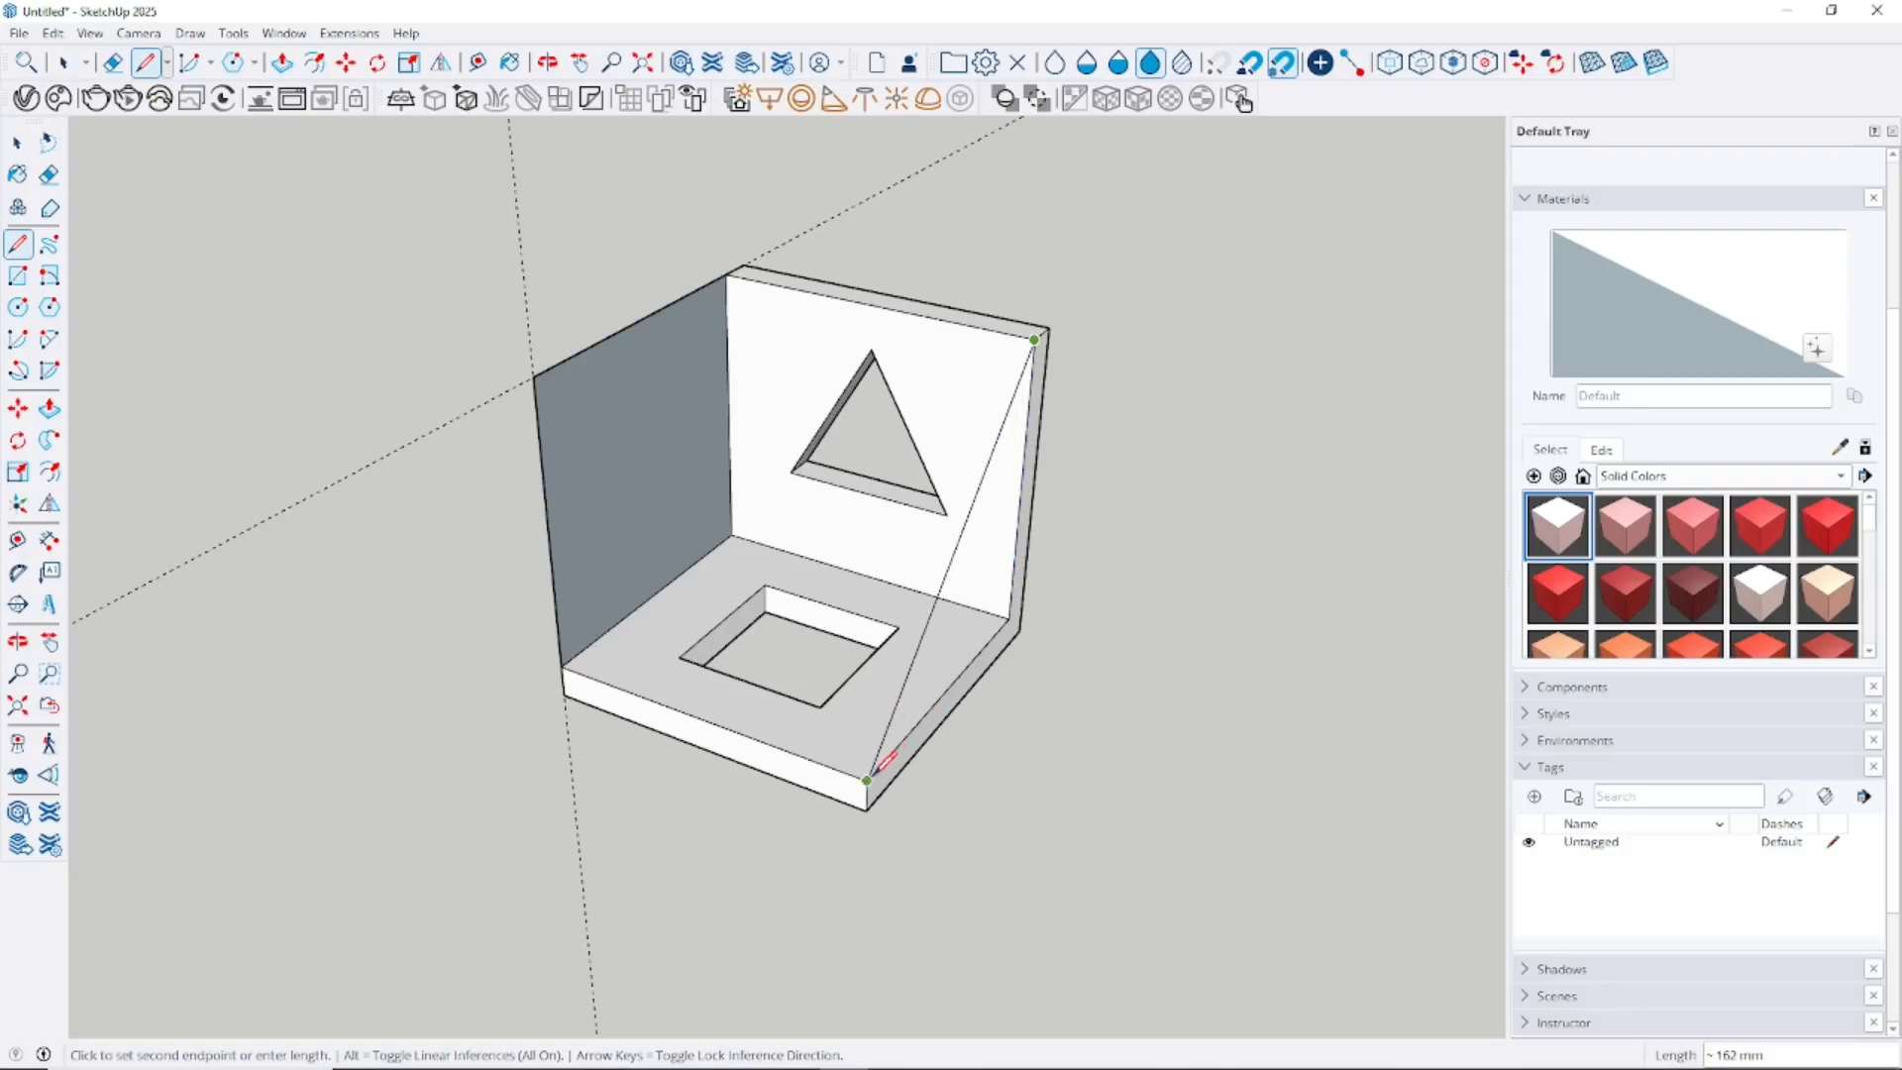
left_click(867, 779)
- Push/Pull the square and triangular side faces inward about 13 mm each to form the side walls
key("p")
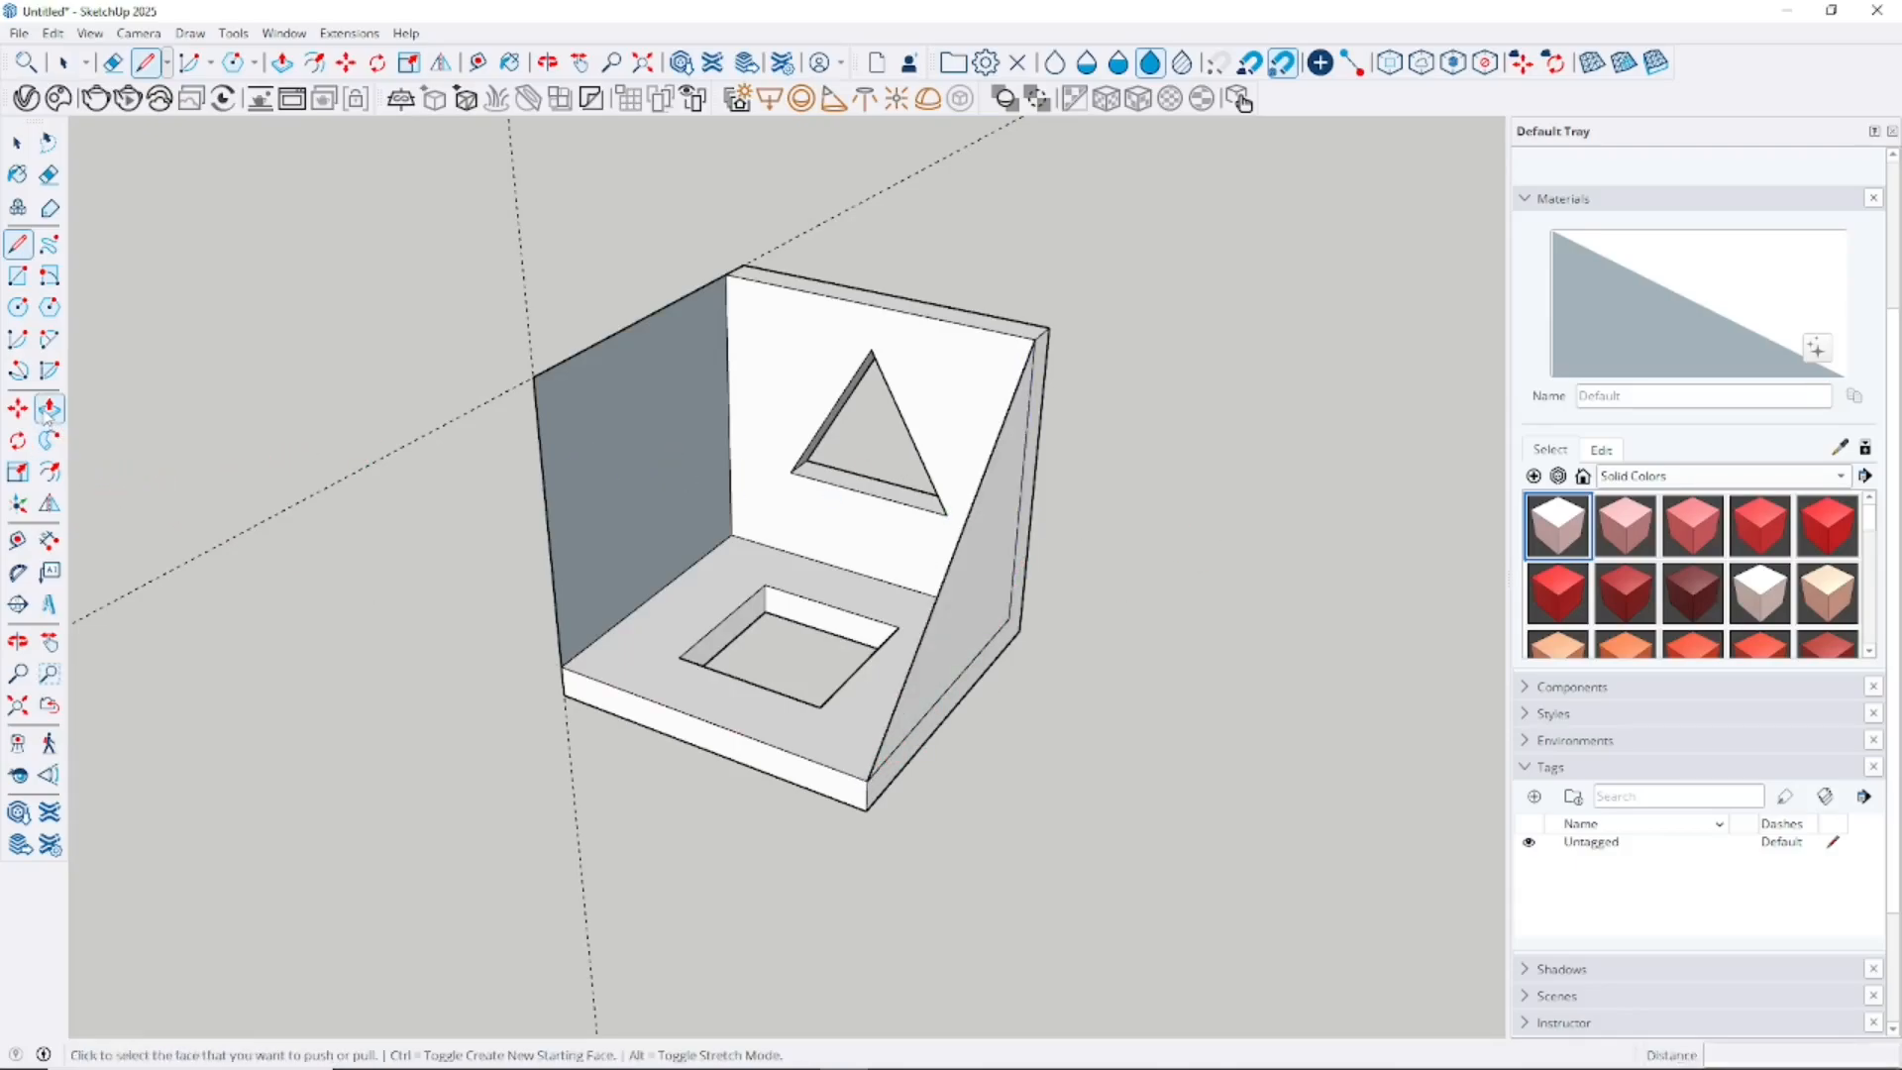
left_click(634, 479)
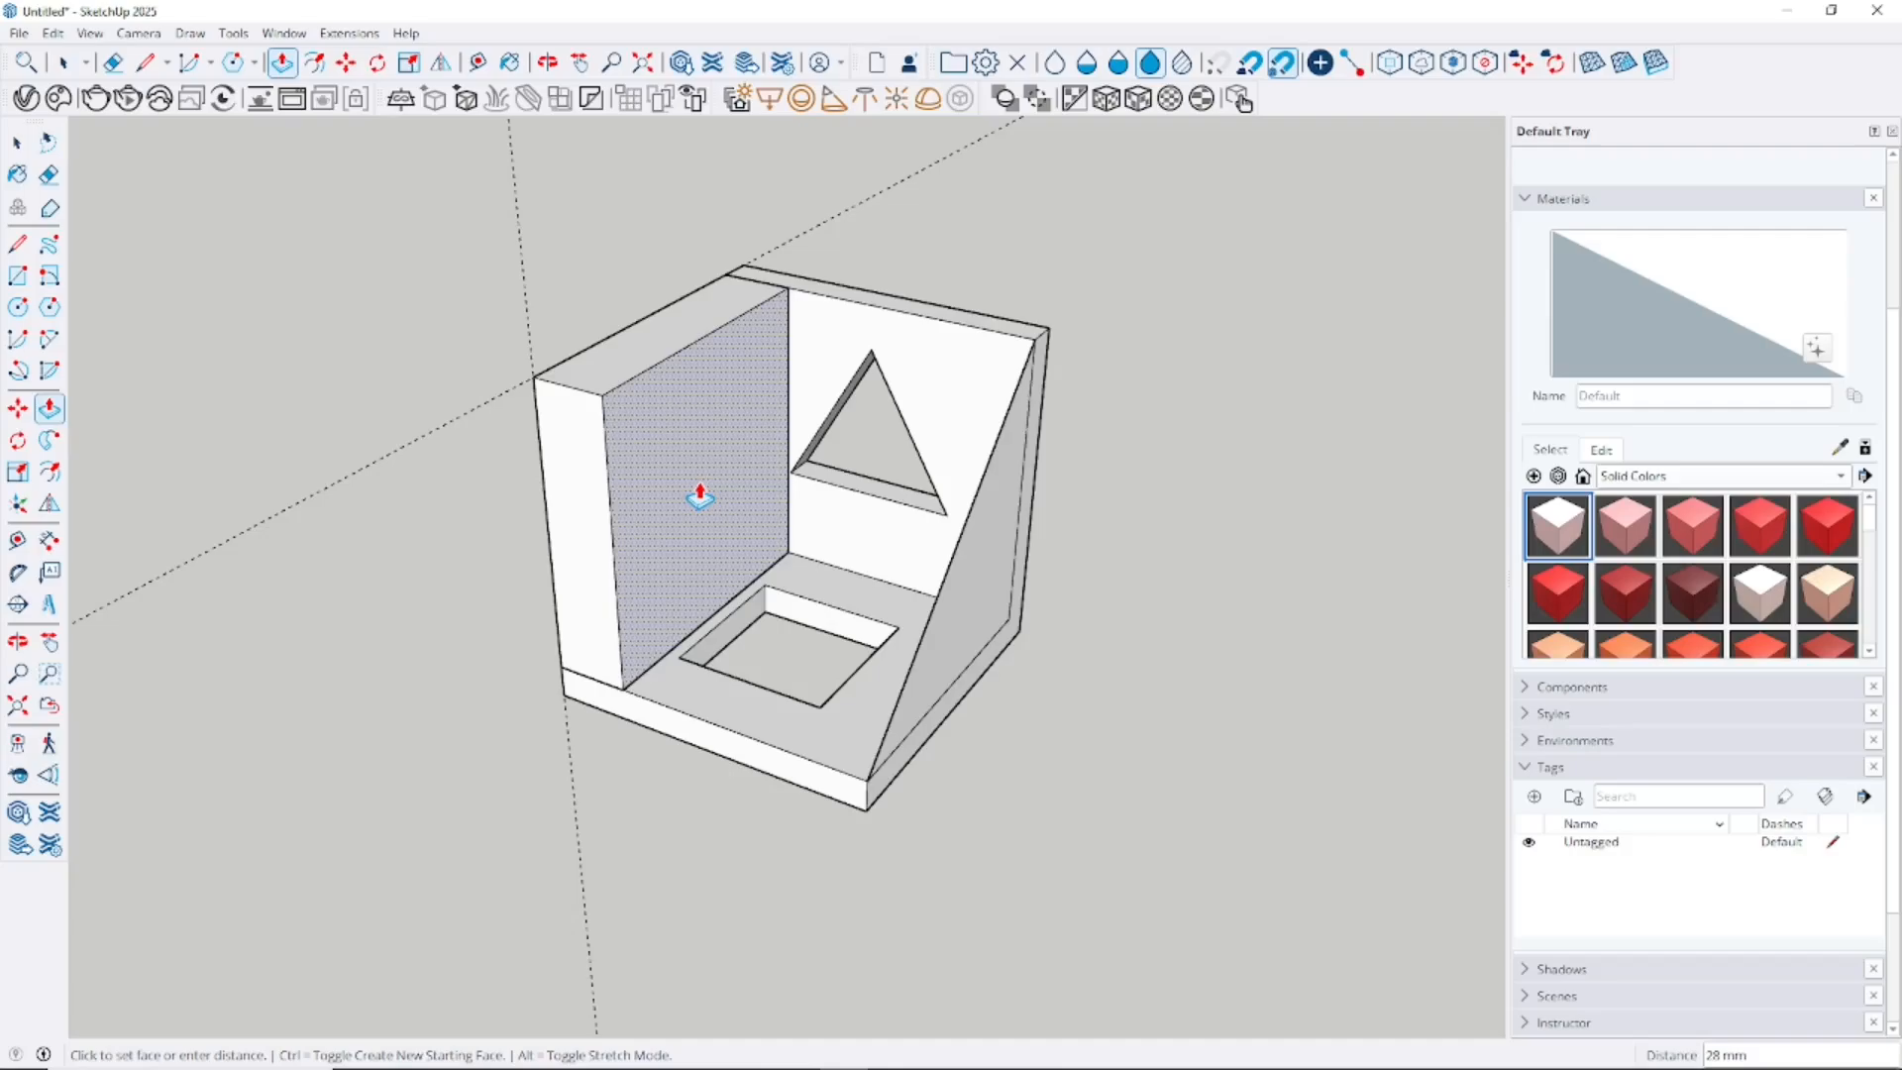
left_click(700, 498)
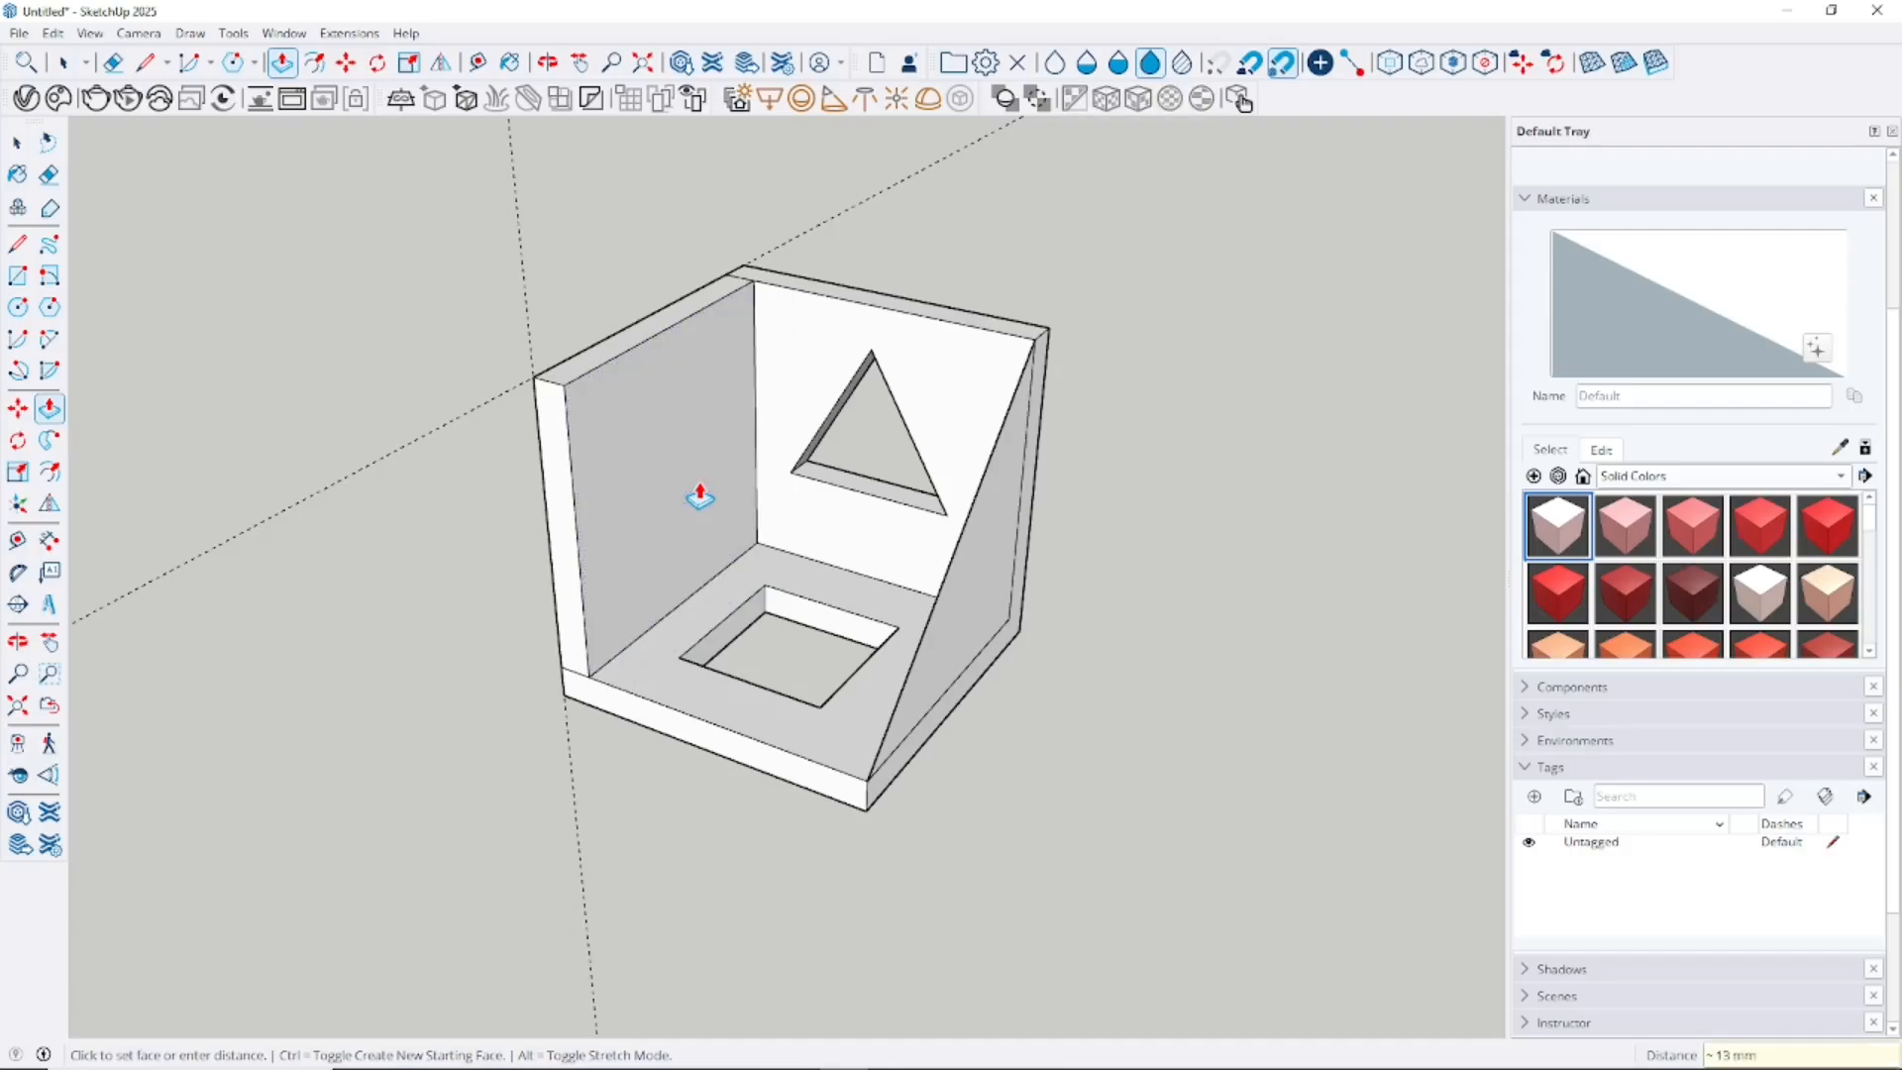
double_click(943, 573)
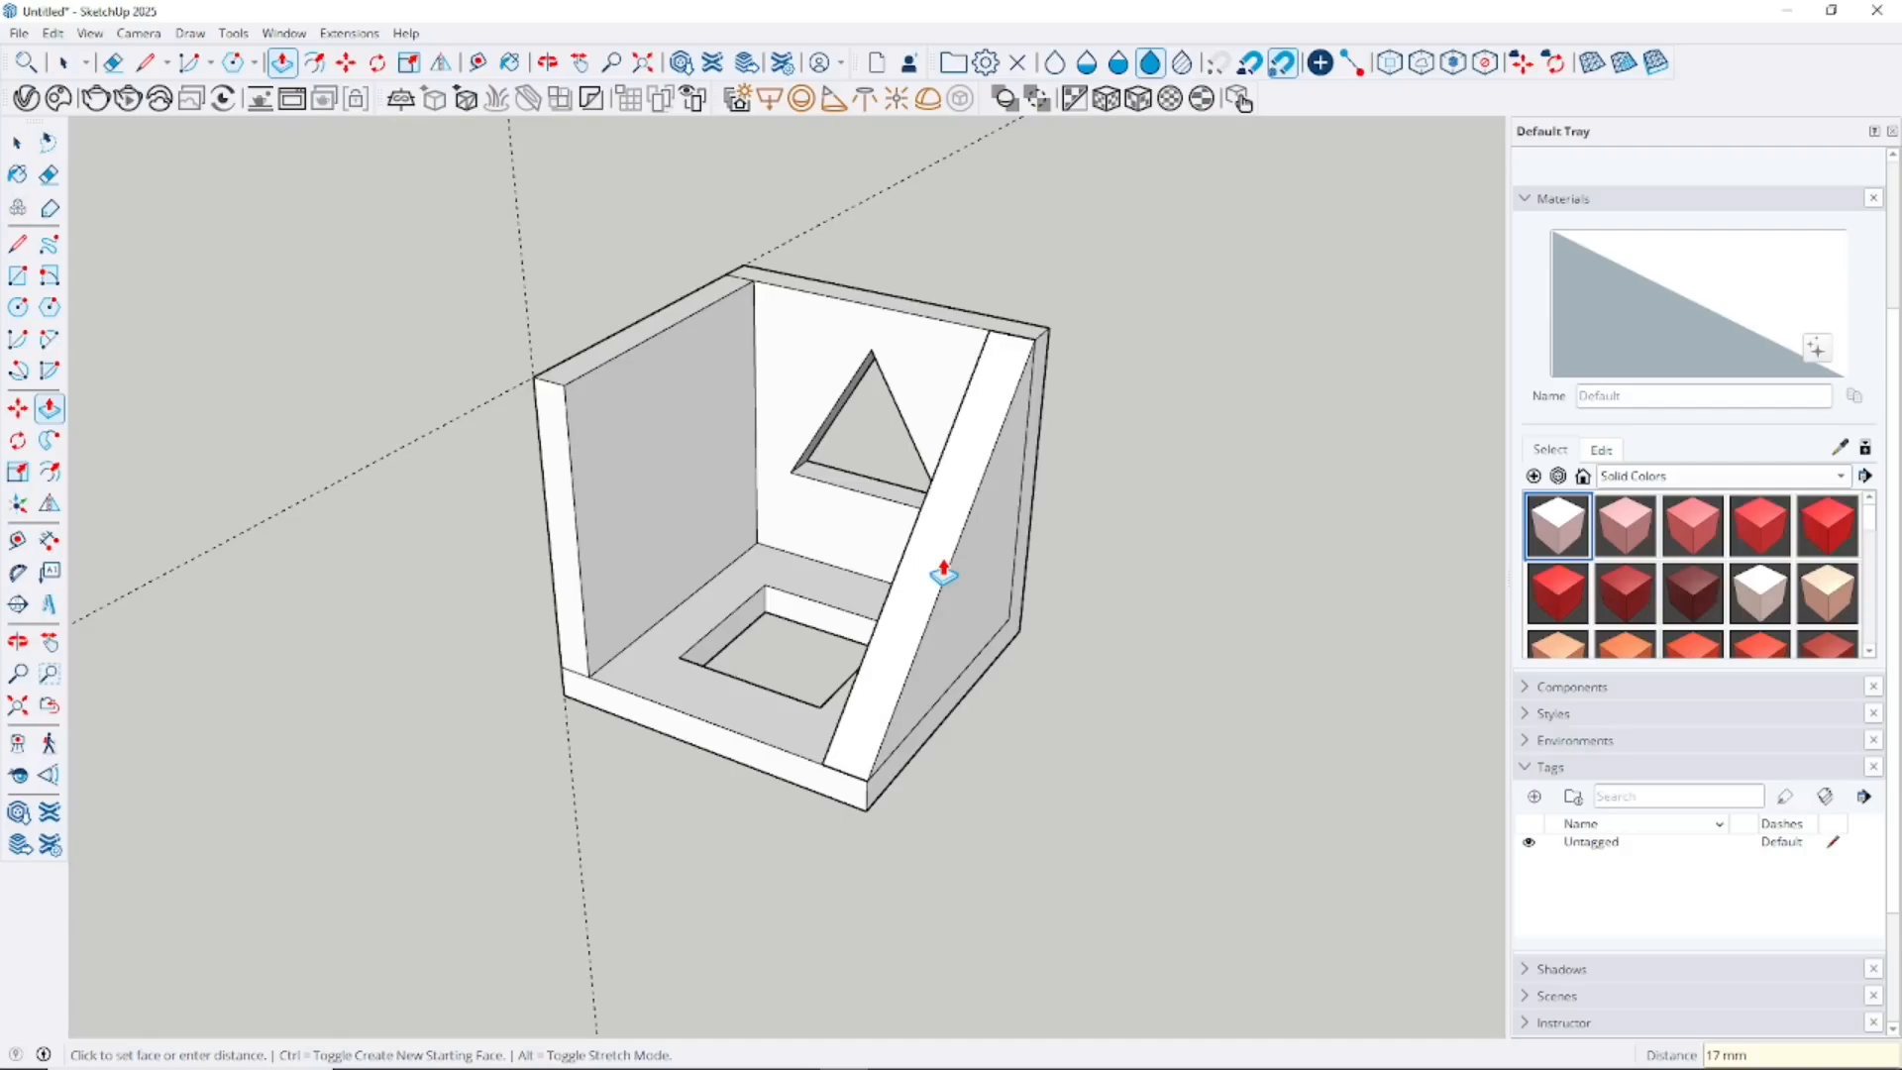
key("Return")
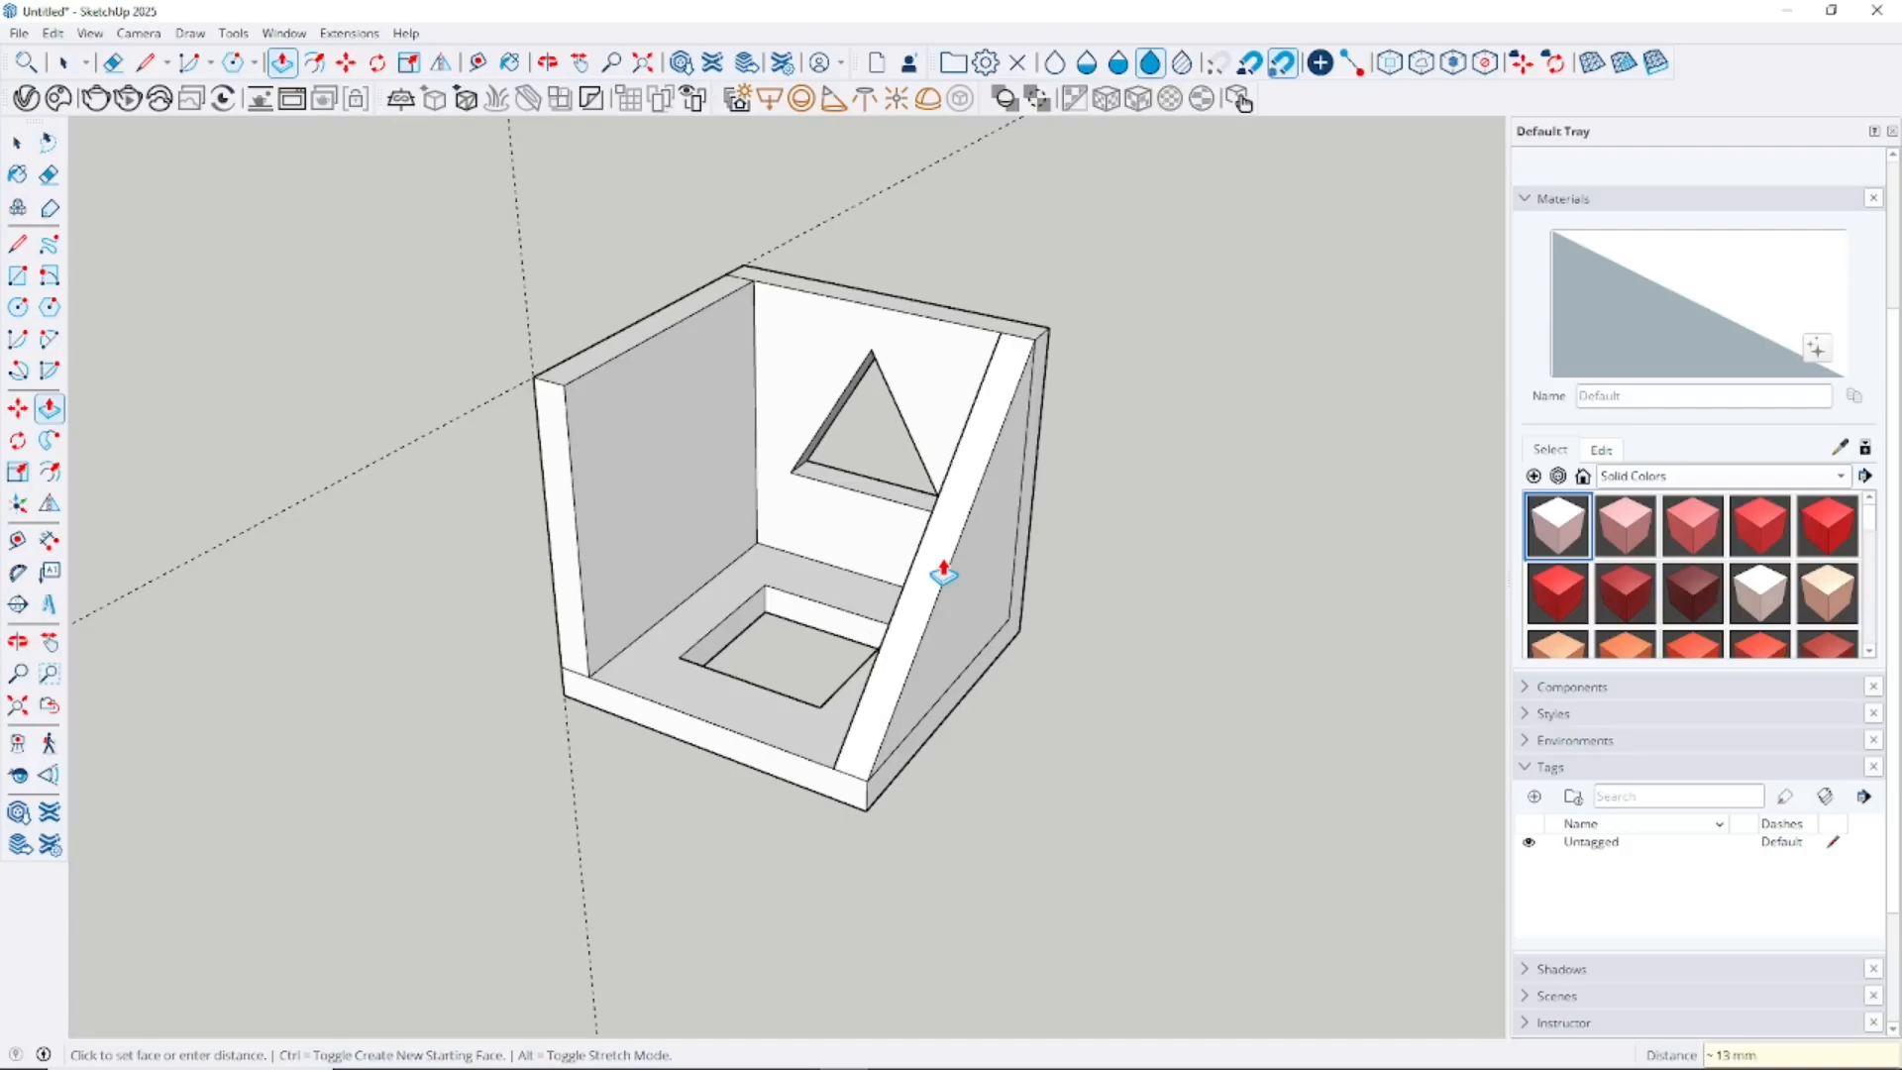
- Erase the leftover seam edges on the outer side faces, front and top of the bracket
left_click(50, 175)
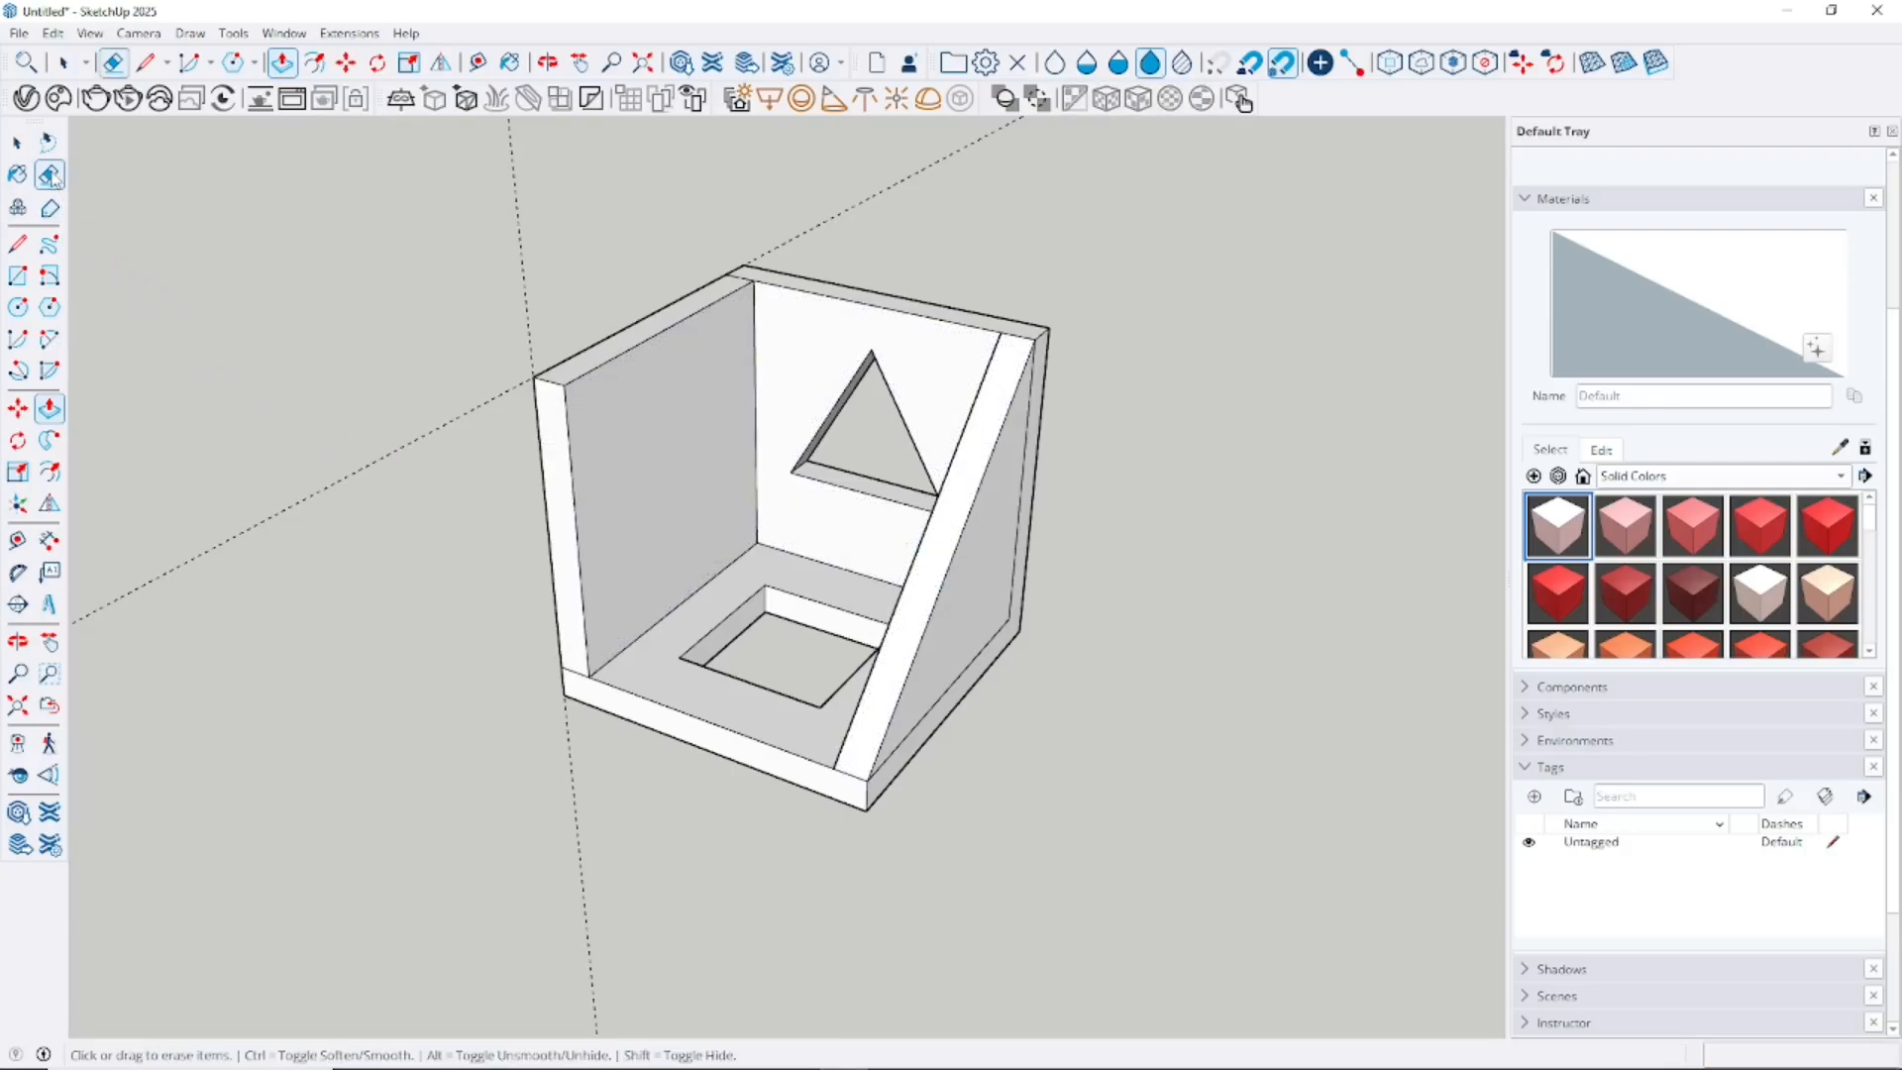
middle_click_drag(574, 656, 1010, 633)
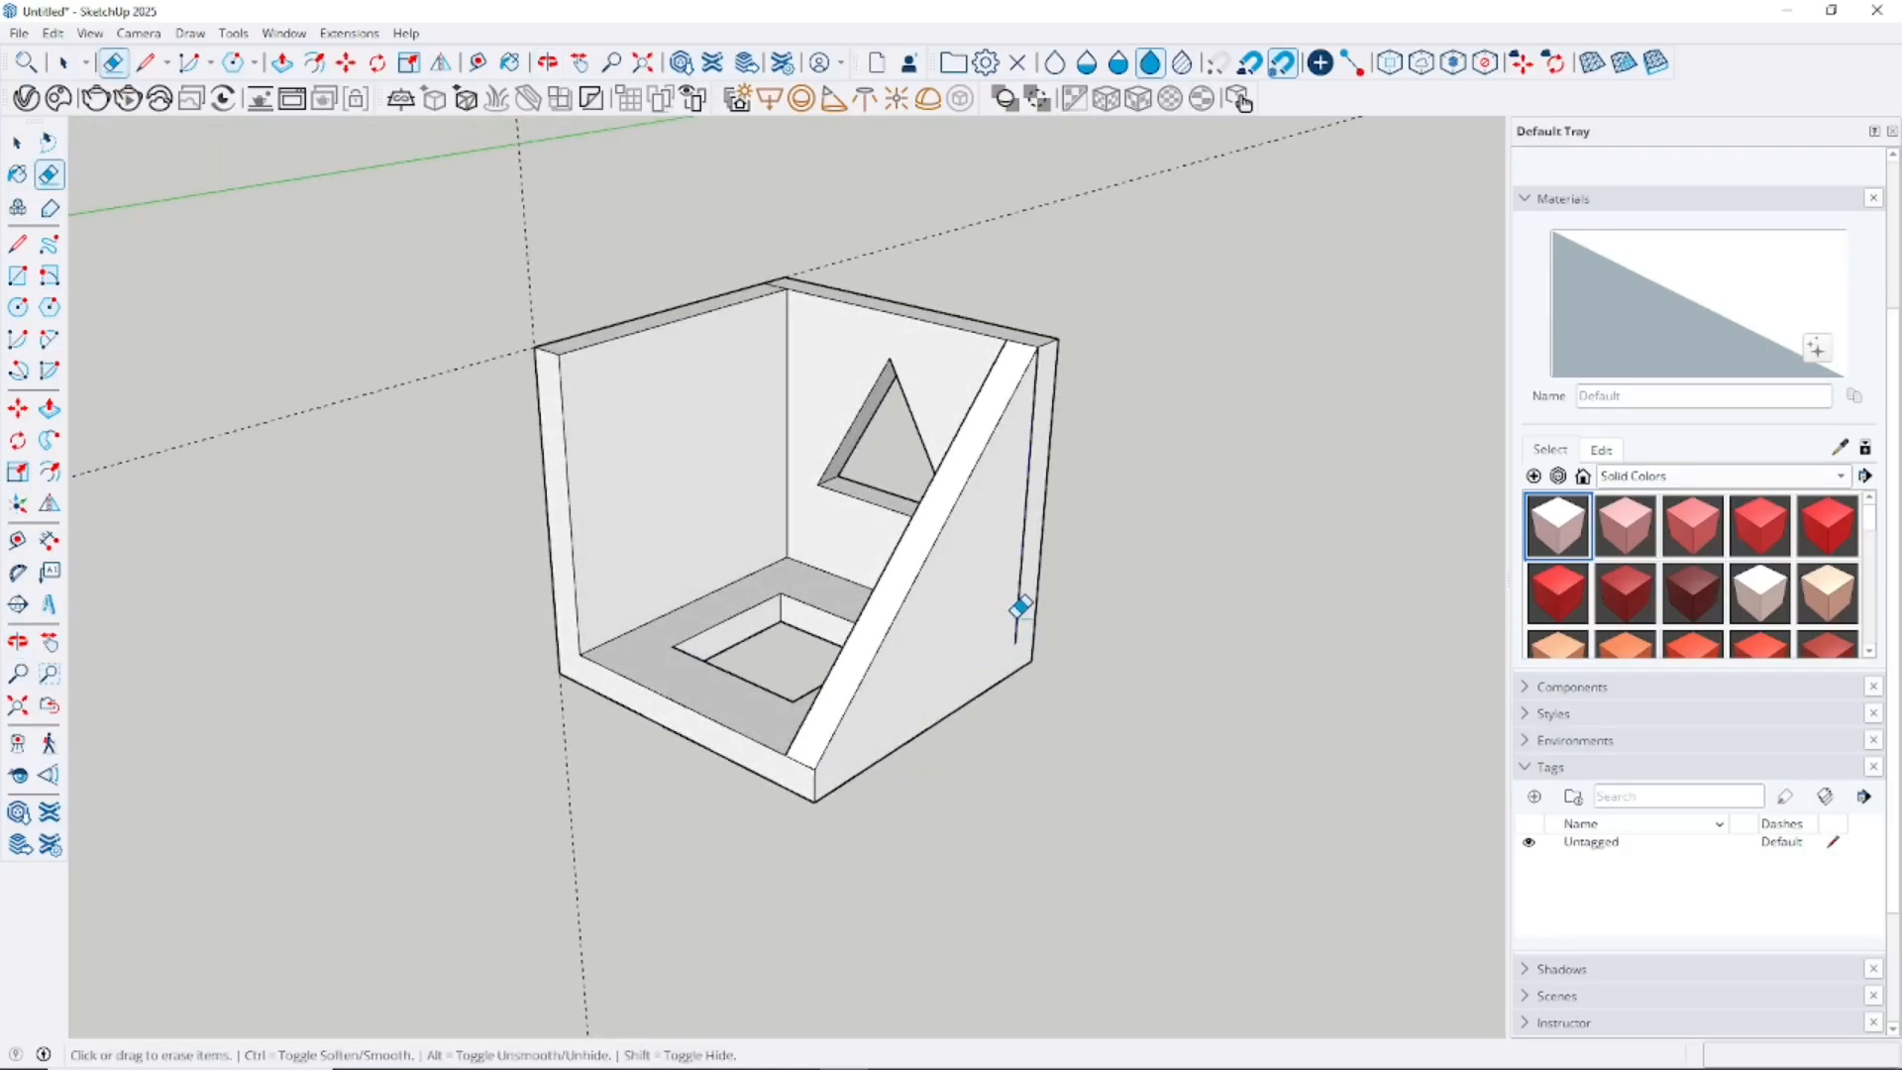
mouse_move(552, 539)
middle_mouse_down()
mouse_move(1252, 526)
mouse_move(849, 594)
middle_mouse_up()
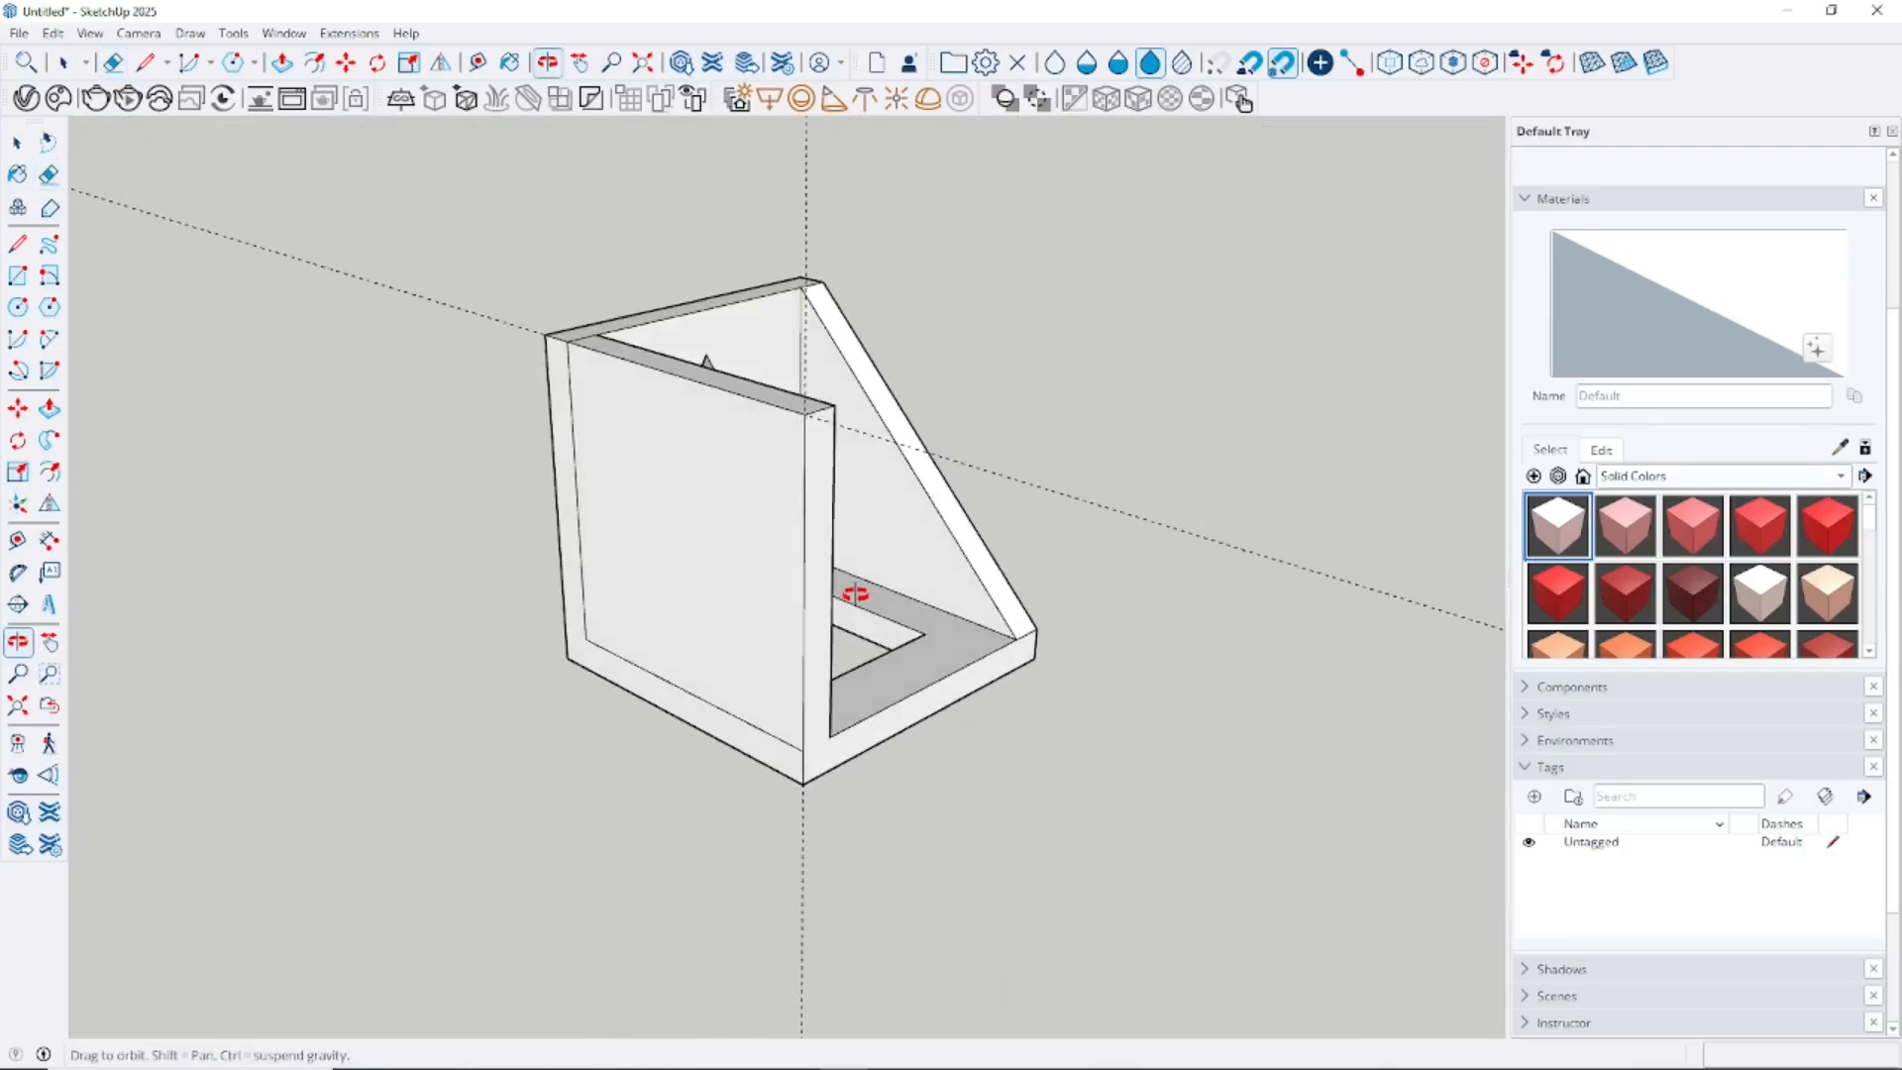
left_click(703, 693)
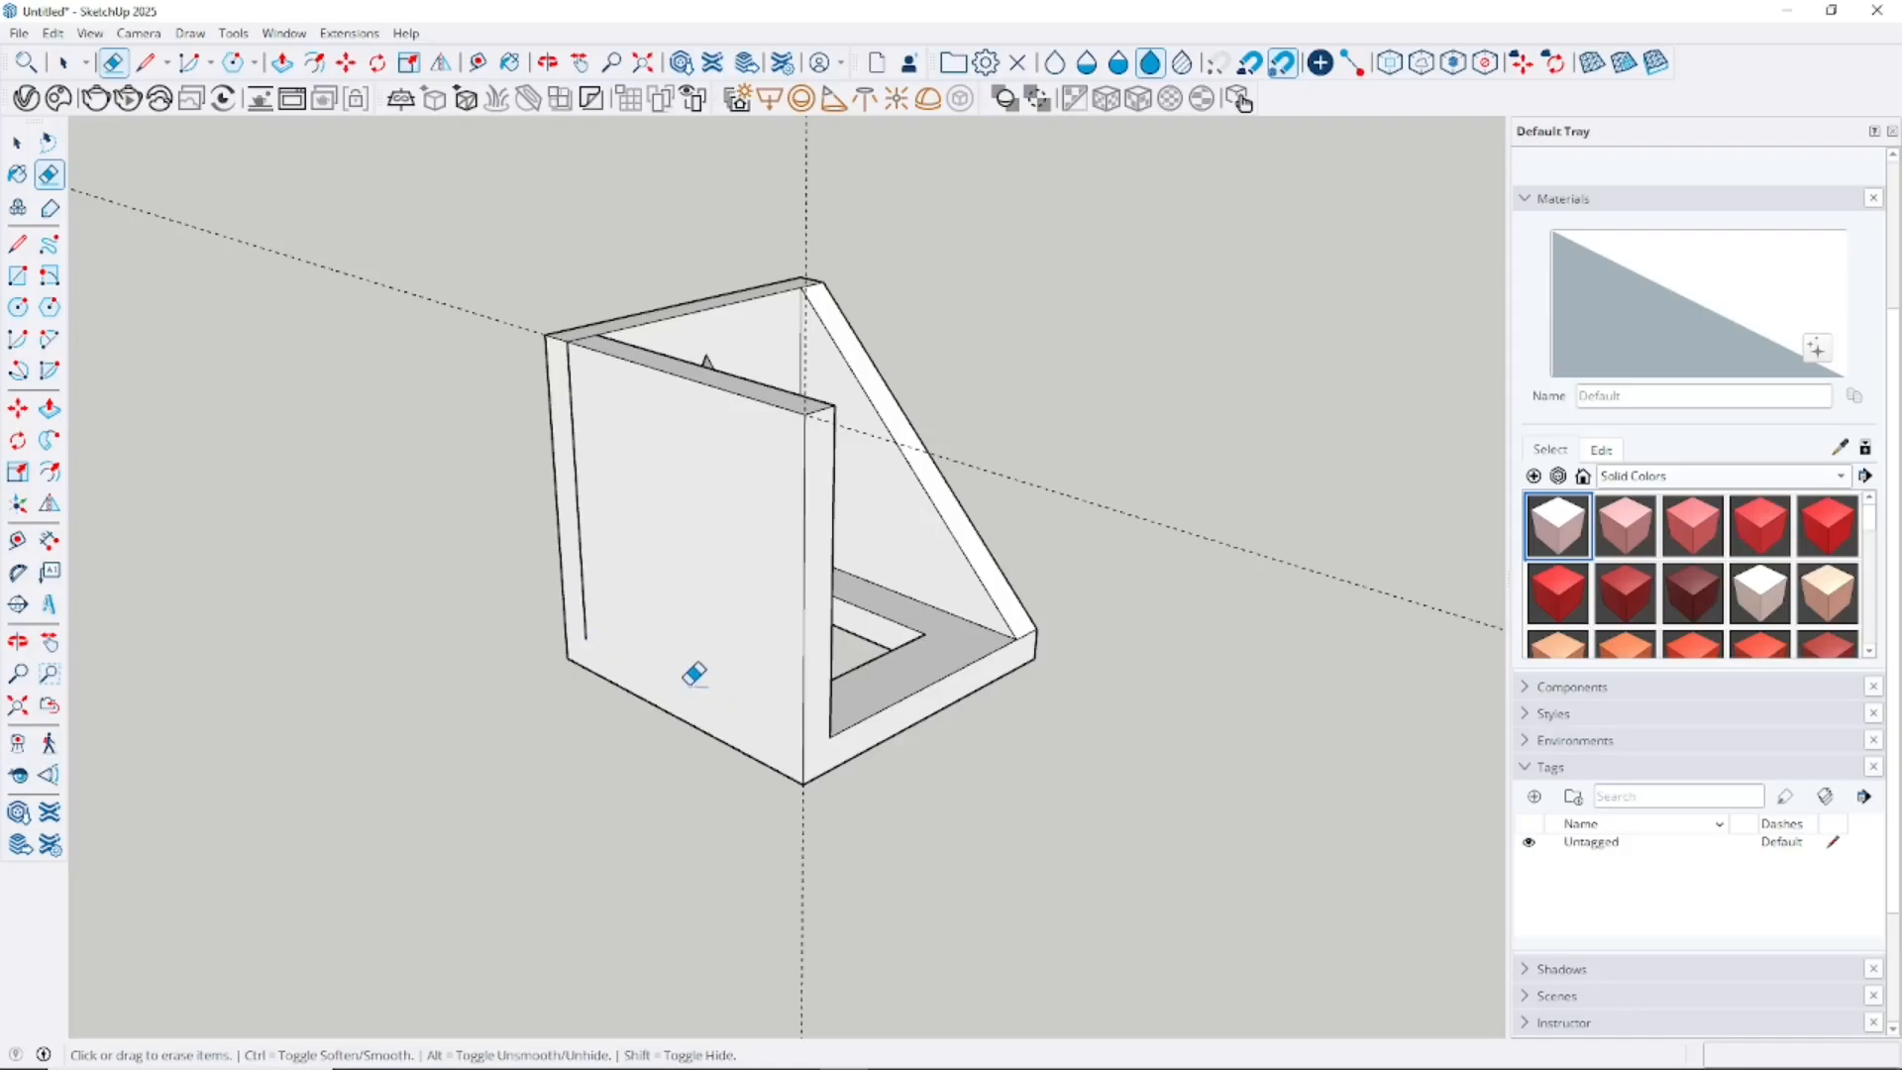
left_click(585, 537)
middle_click_drag(692, 429, 683, 492)
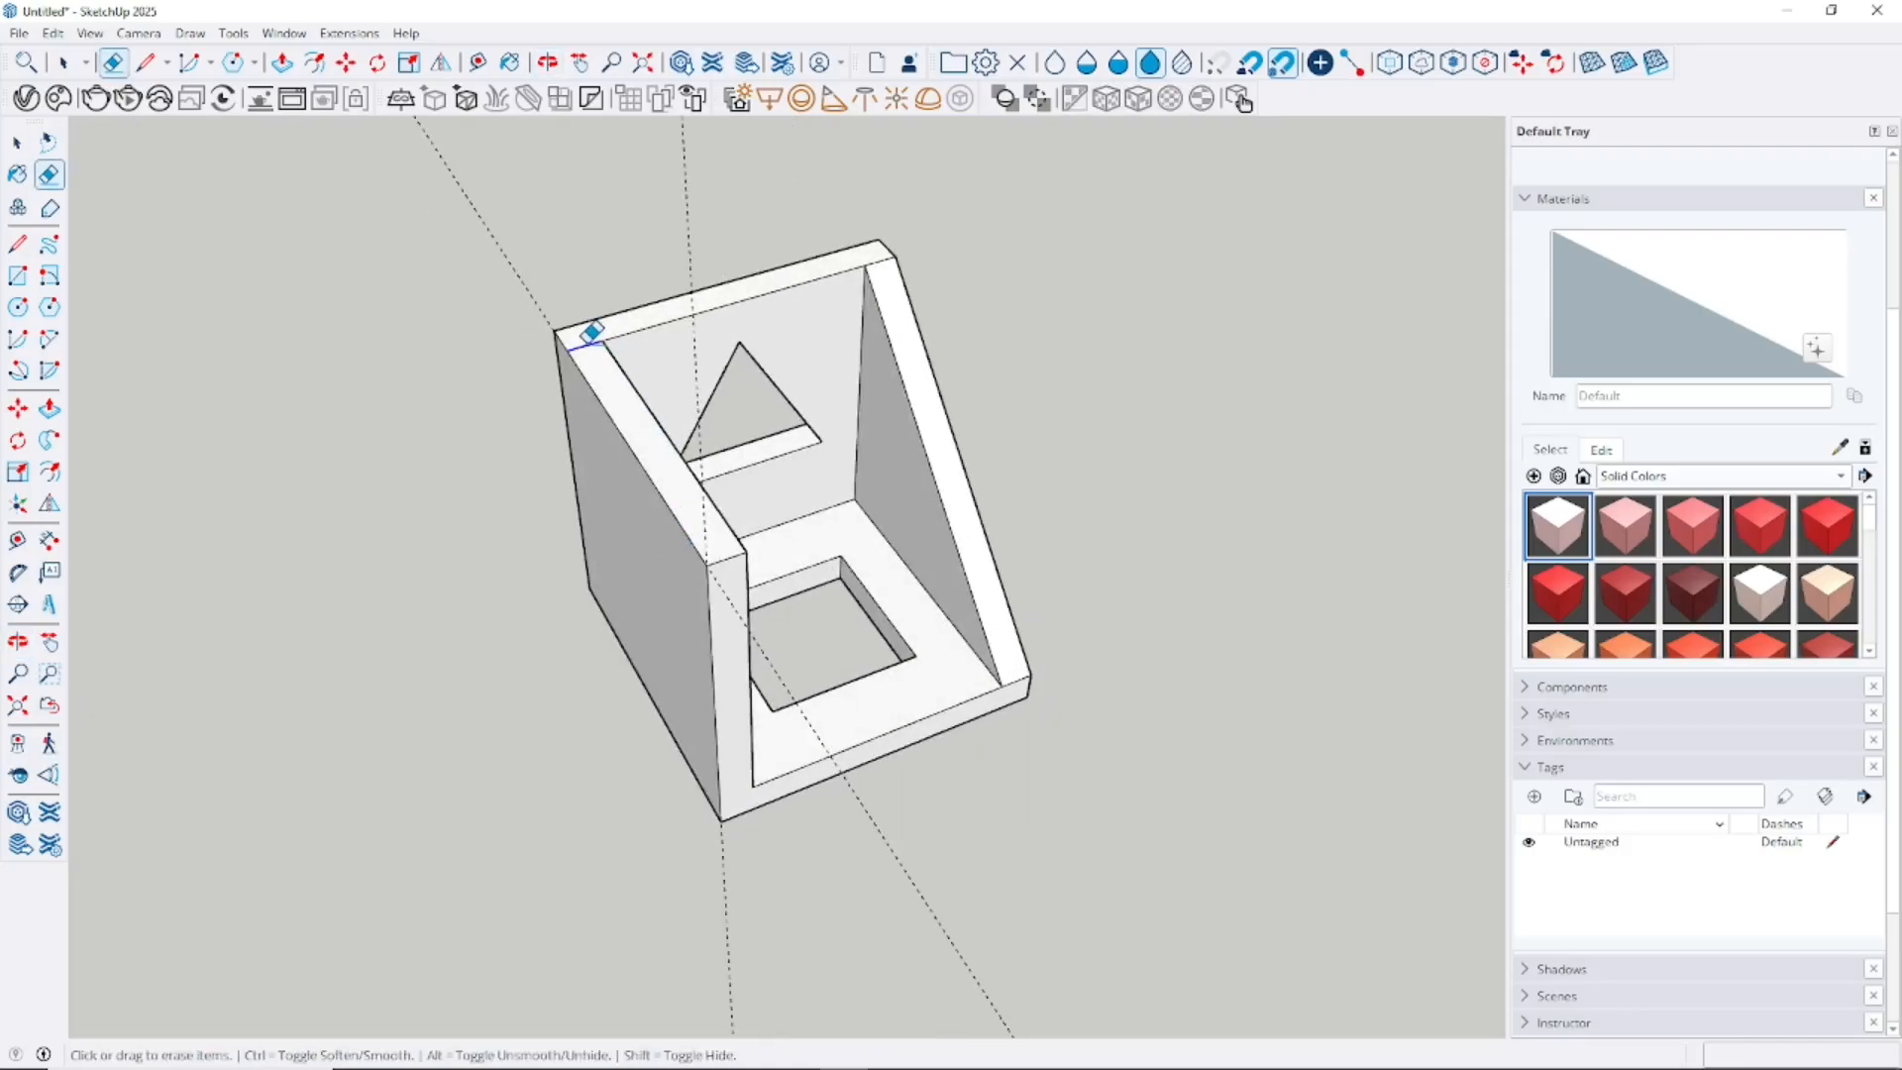
mouse_move(591, 331)
middle_mouse_down()
mouse_move(964, 467)
mouse_move(472, 412)
mouse_move(365, 373)
middle_mouse_up()
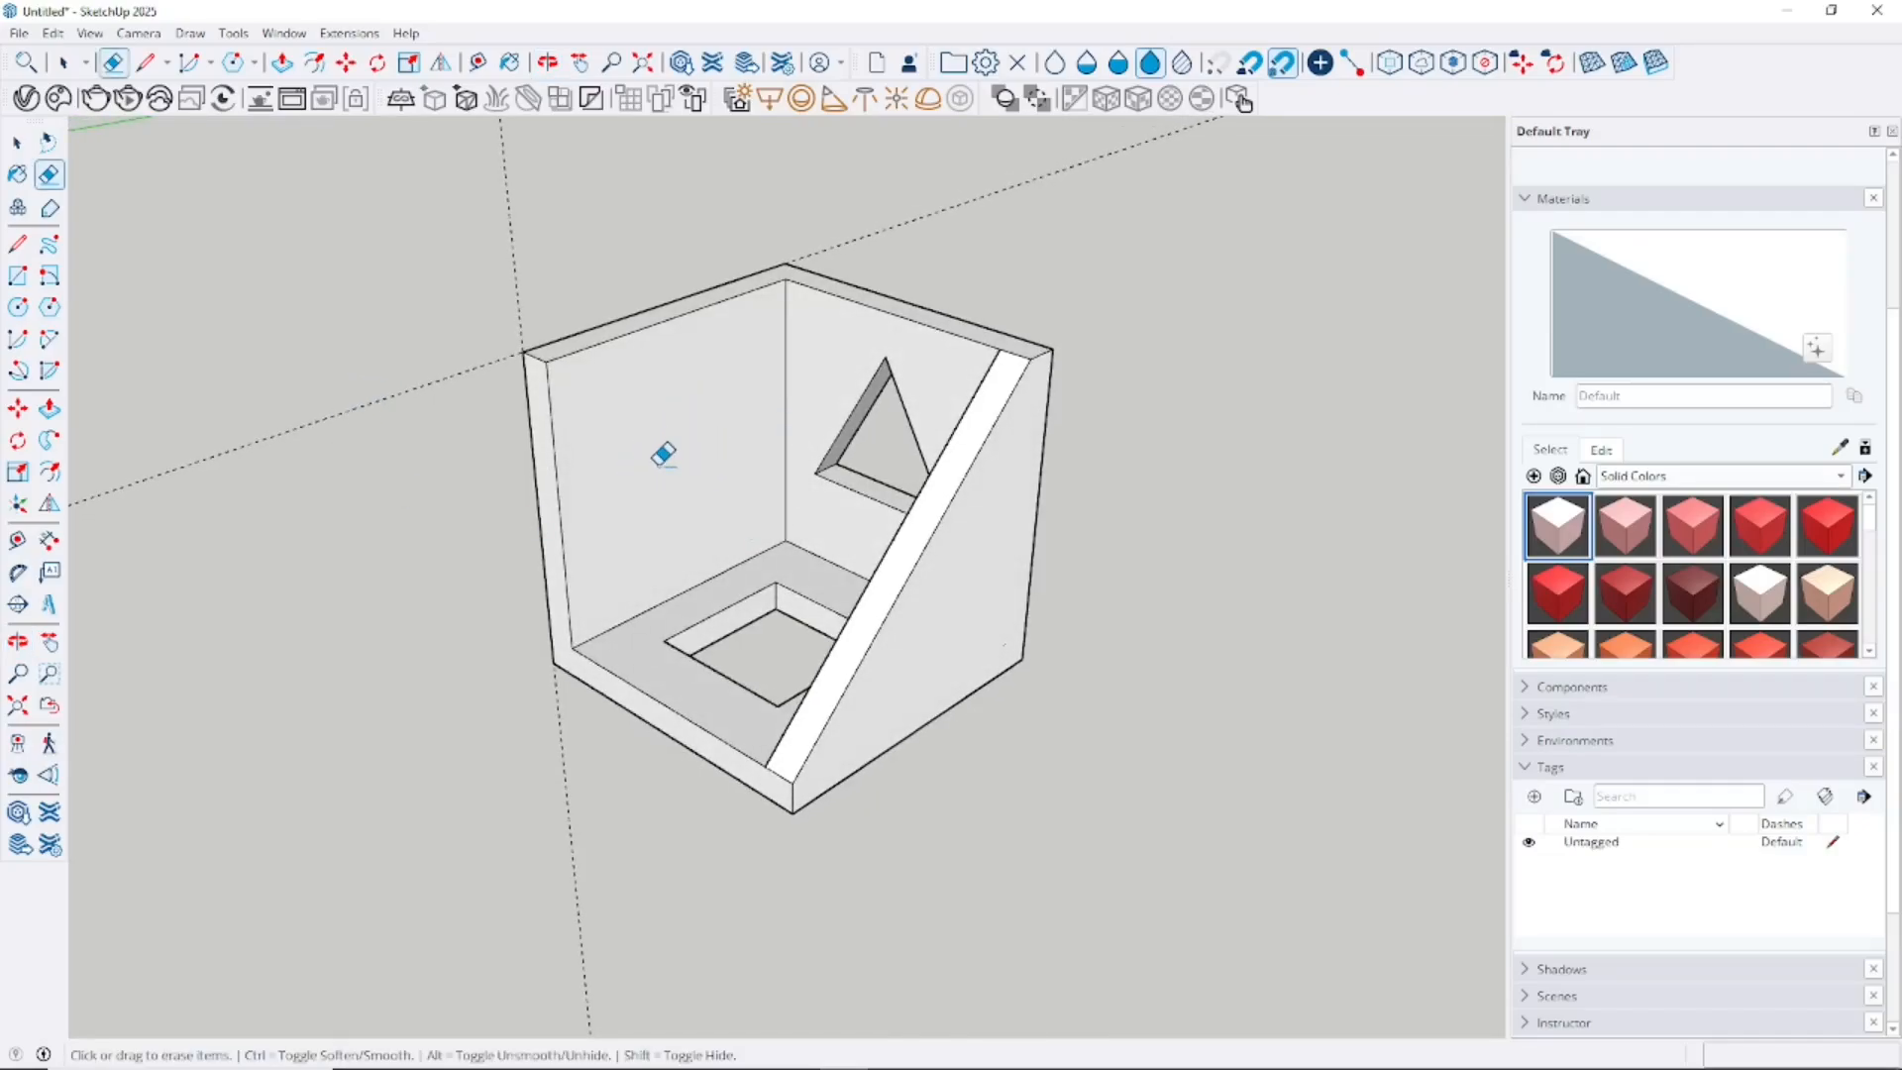
- Place horizontal and vertical guides through the middle of the square side wall's inner face, each offset about 57 mm
left_click(18, 540)
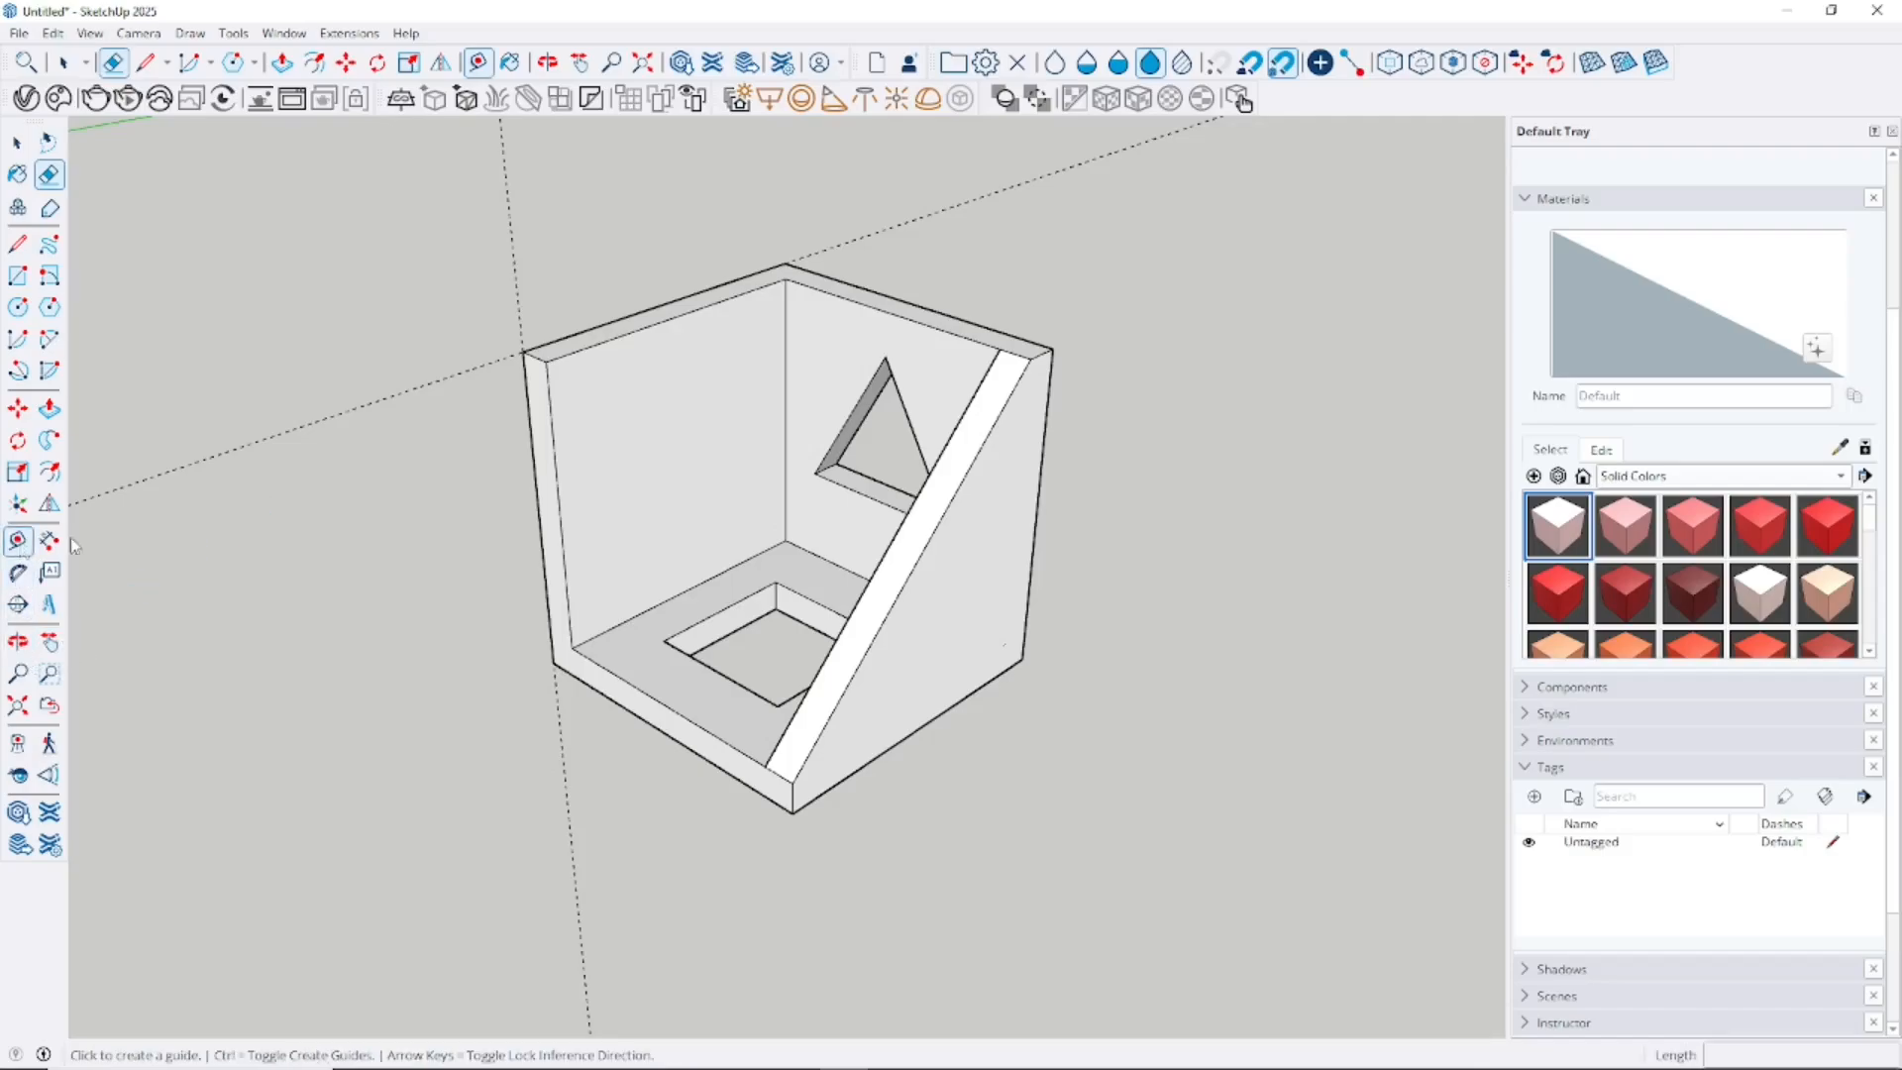
left_click(706, 572)
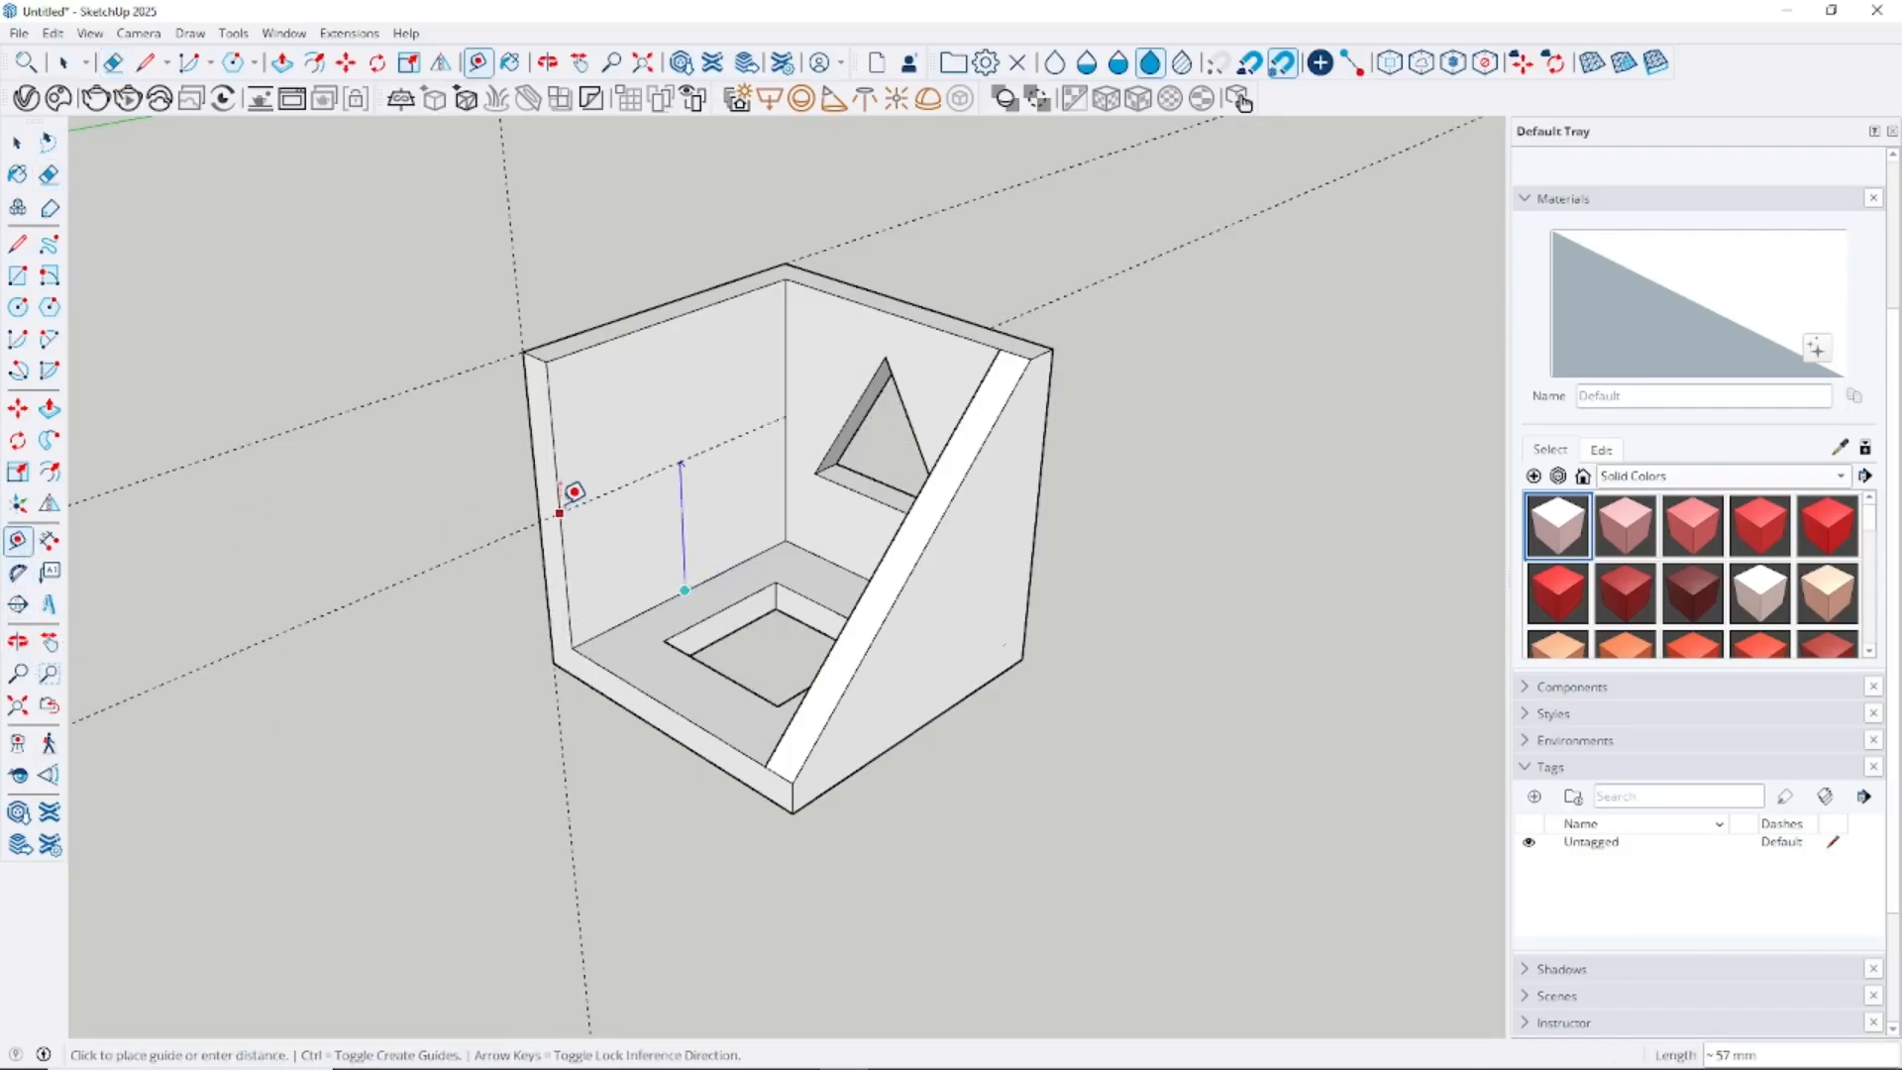
left_click(550, 416)
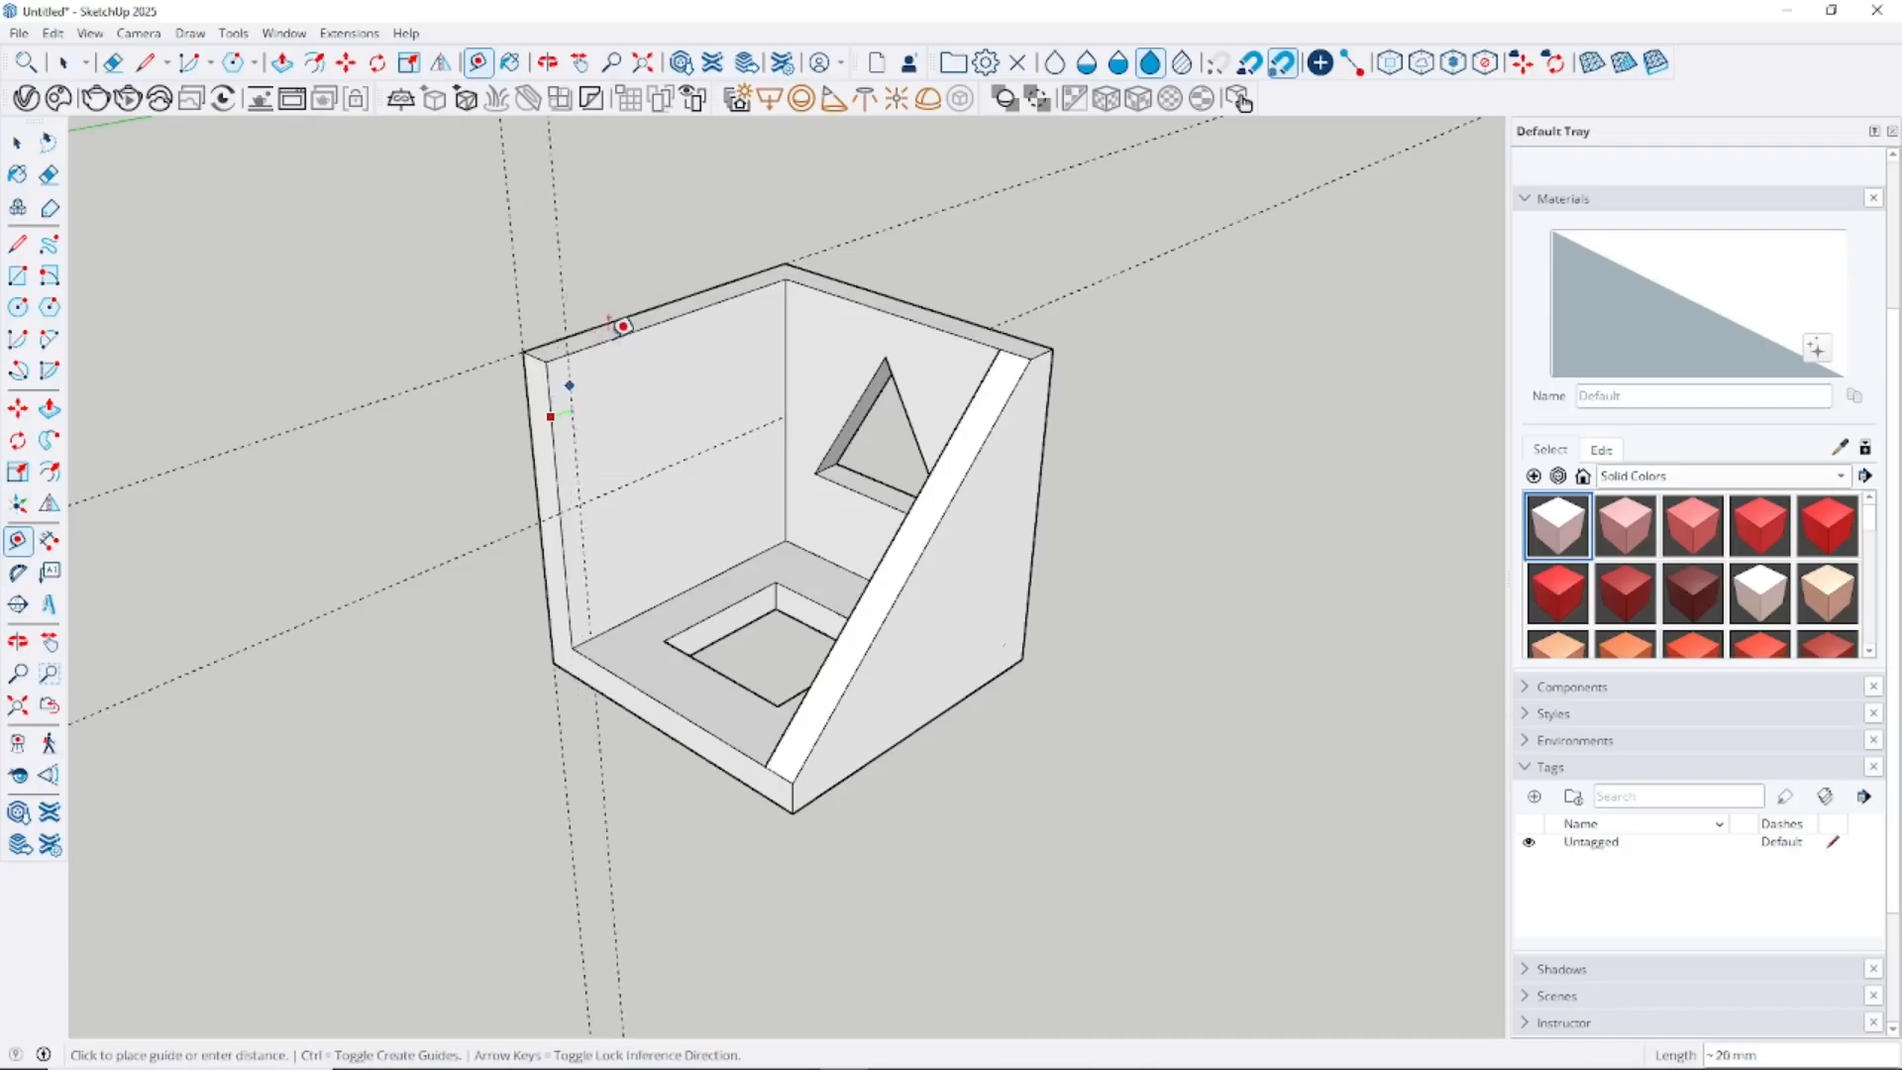
left_click(683, 308)
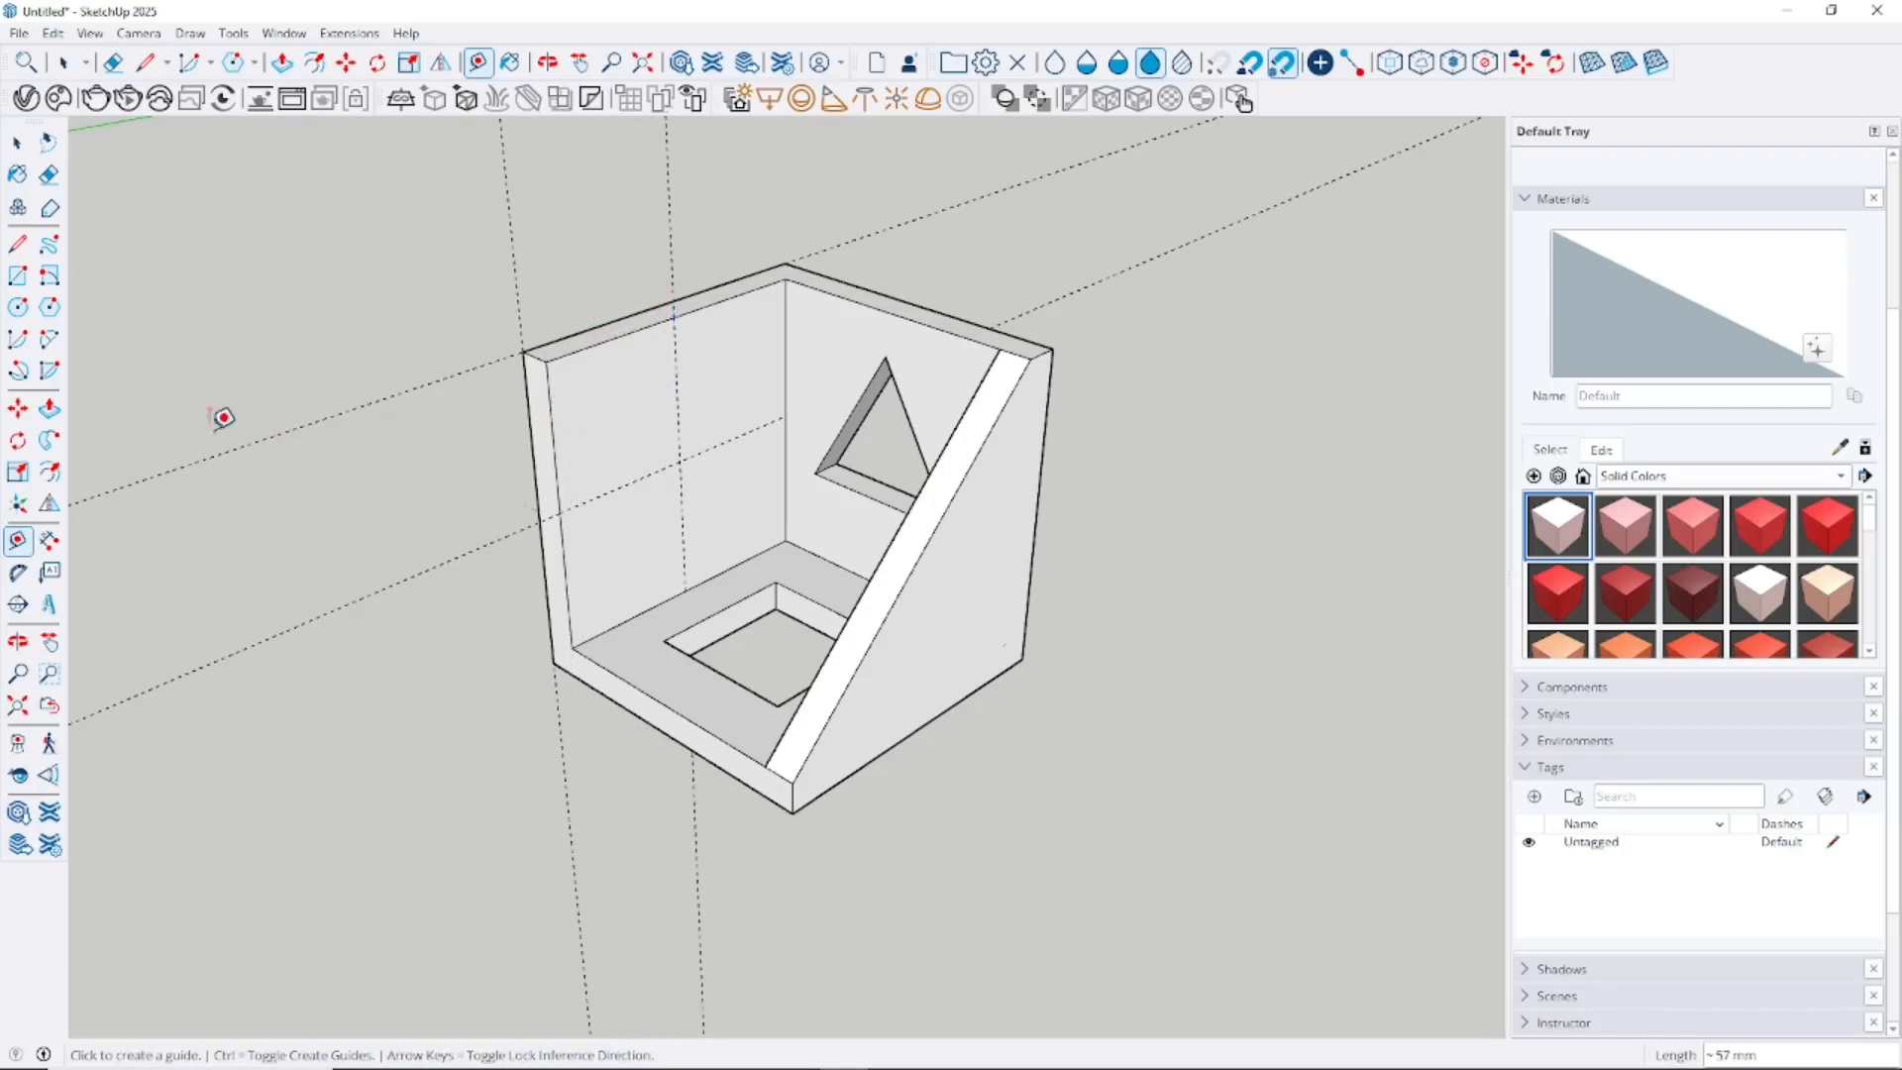
- Draw a circle with a 30 mm radius at the guide intersection on the square side wall's inner face
left_click(18, 307)
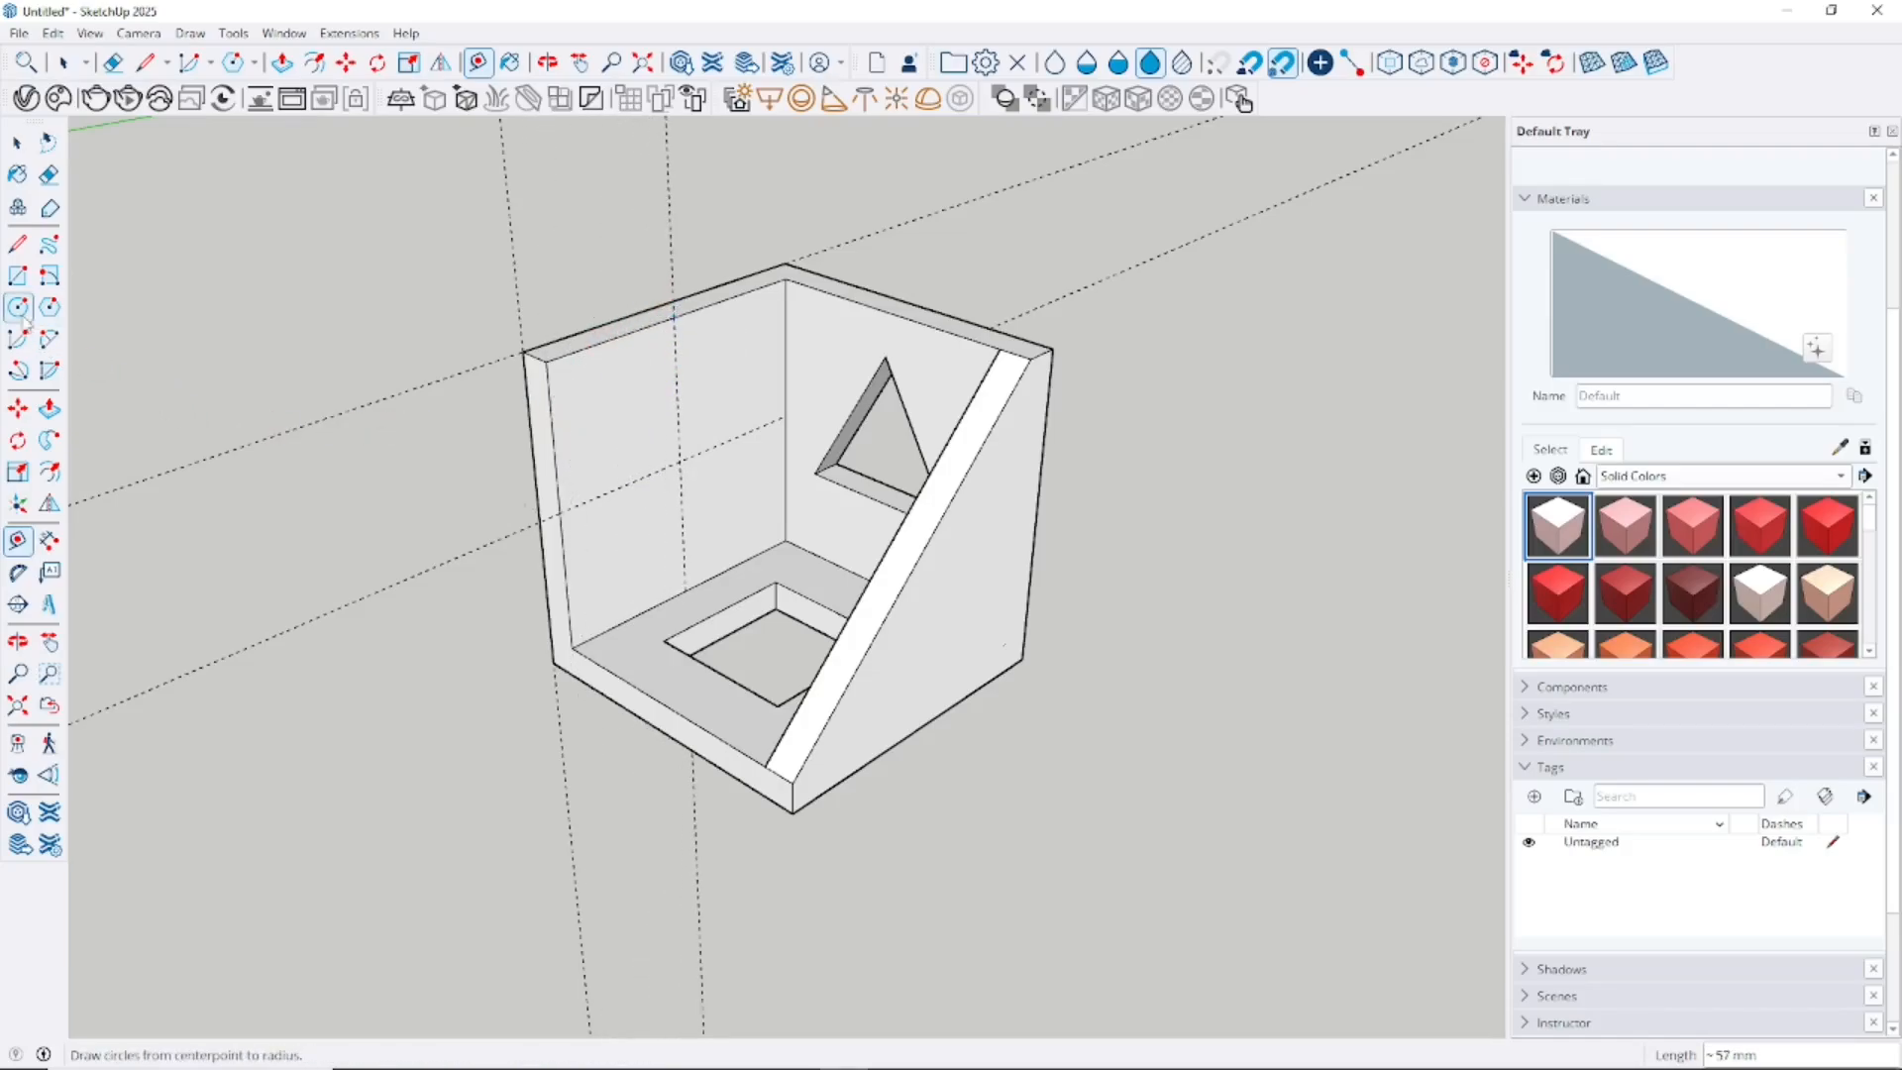
left_click(679, 462)
left_click(726, 404)
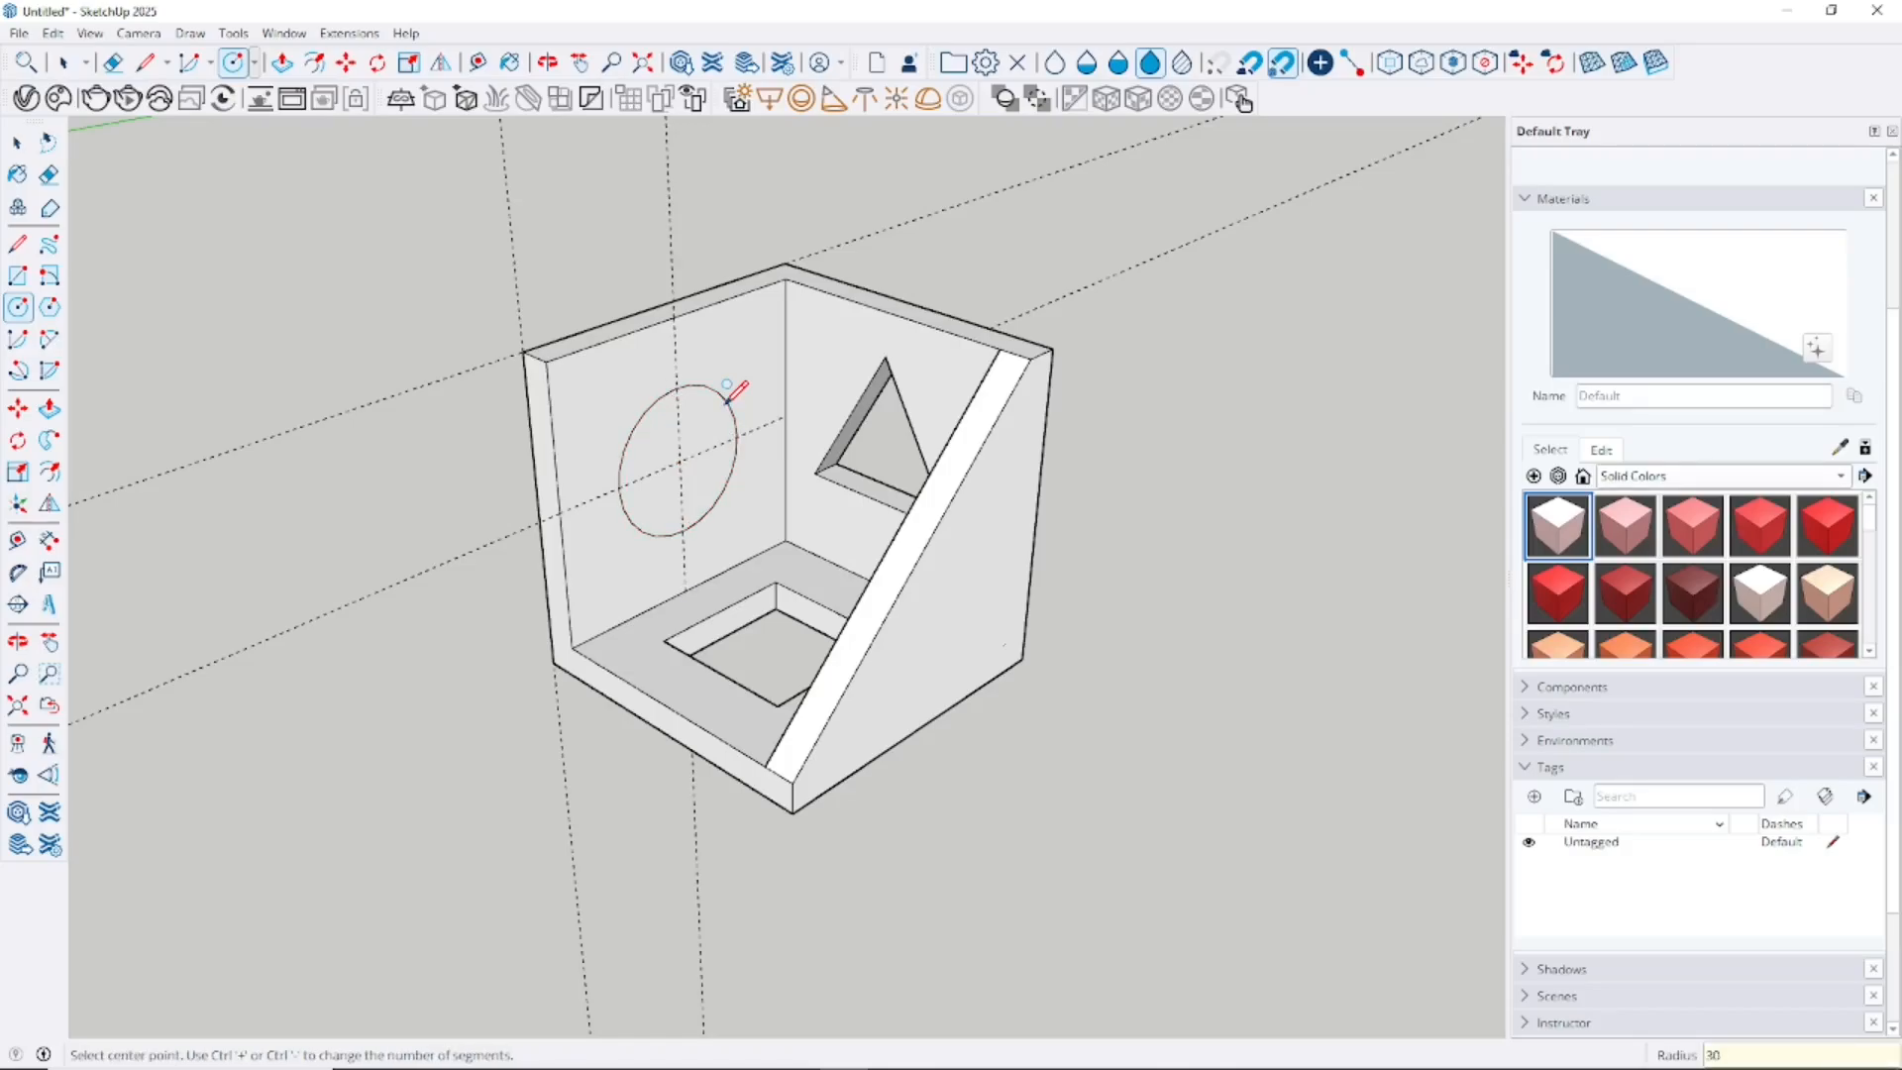
- Draw a 30 mm radius circle at the midpoint of the triangular wall's outer sloped edge and erase the half overhanging the slope
left_click(912, 568)
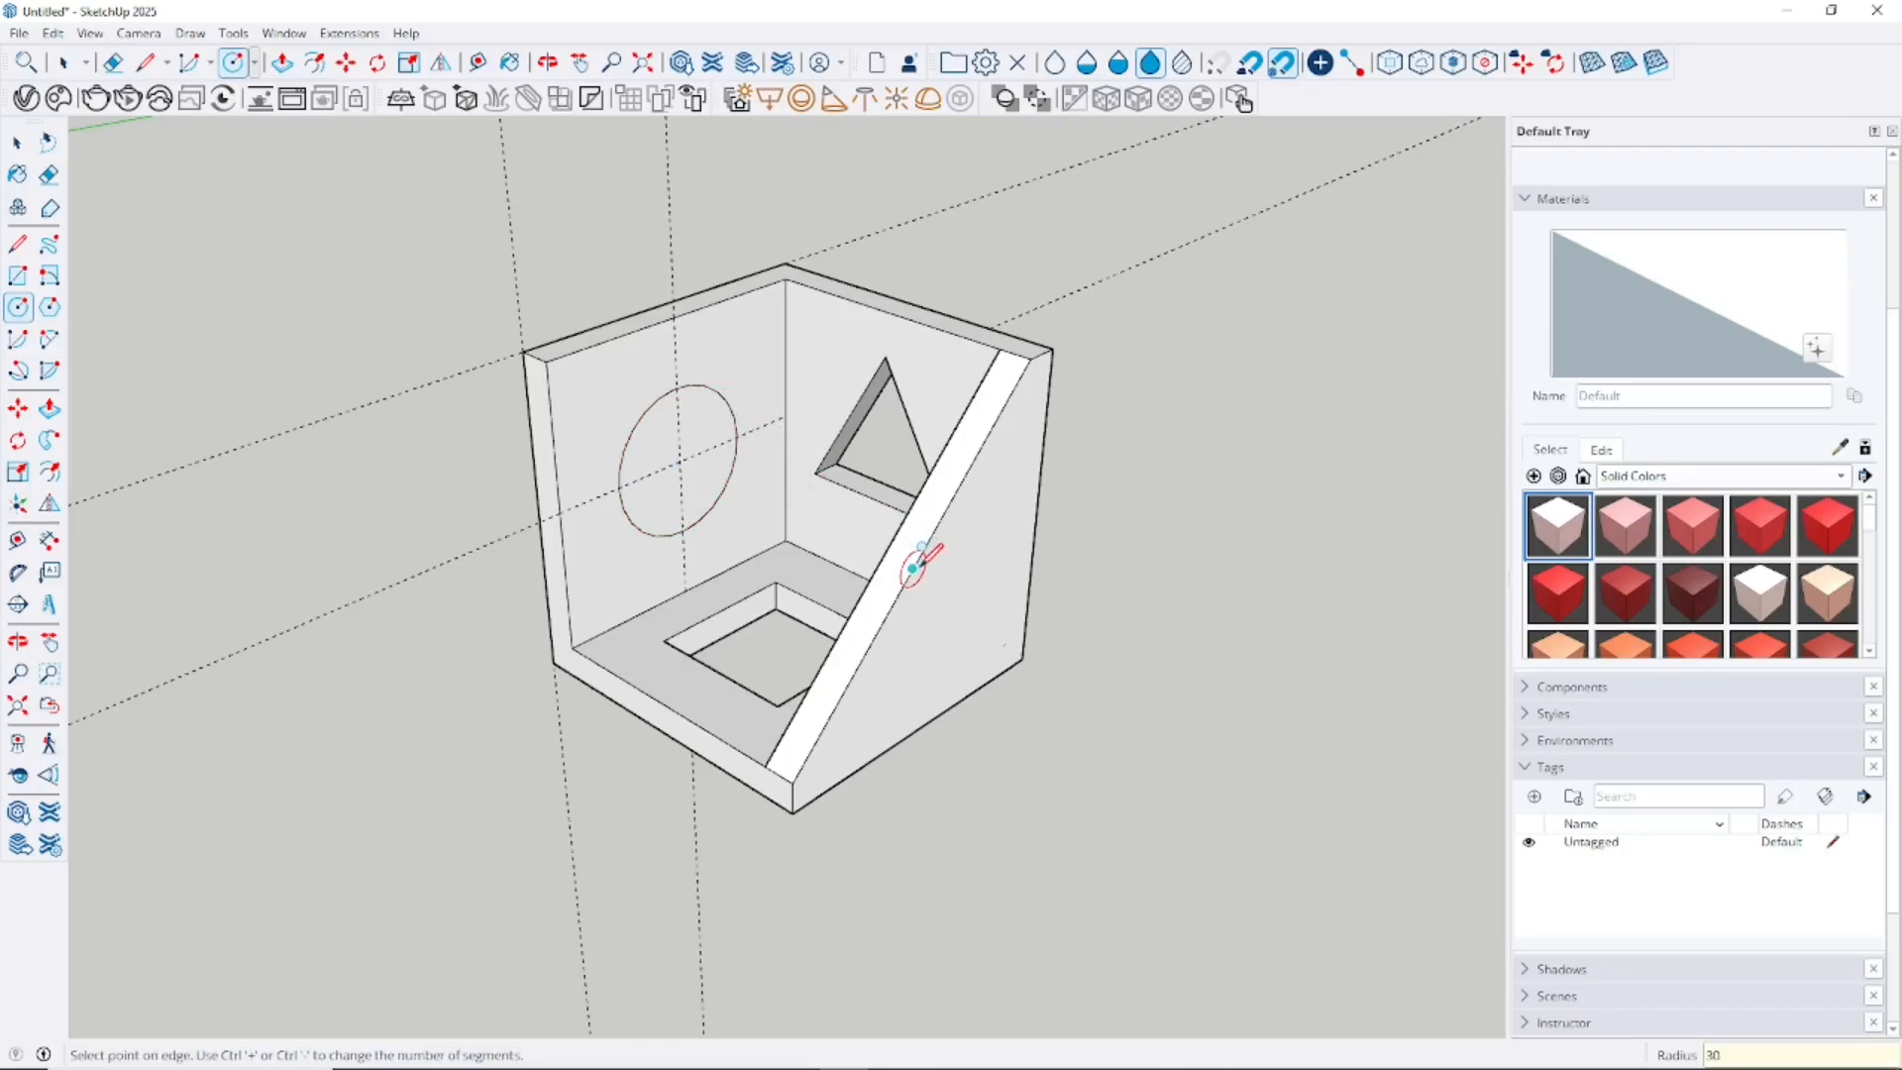
type("30")
key("Return")
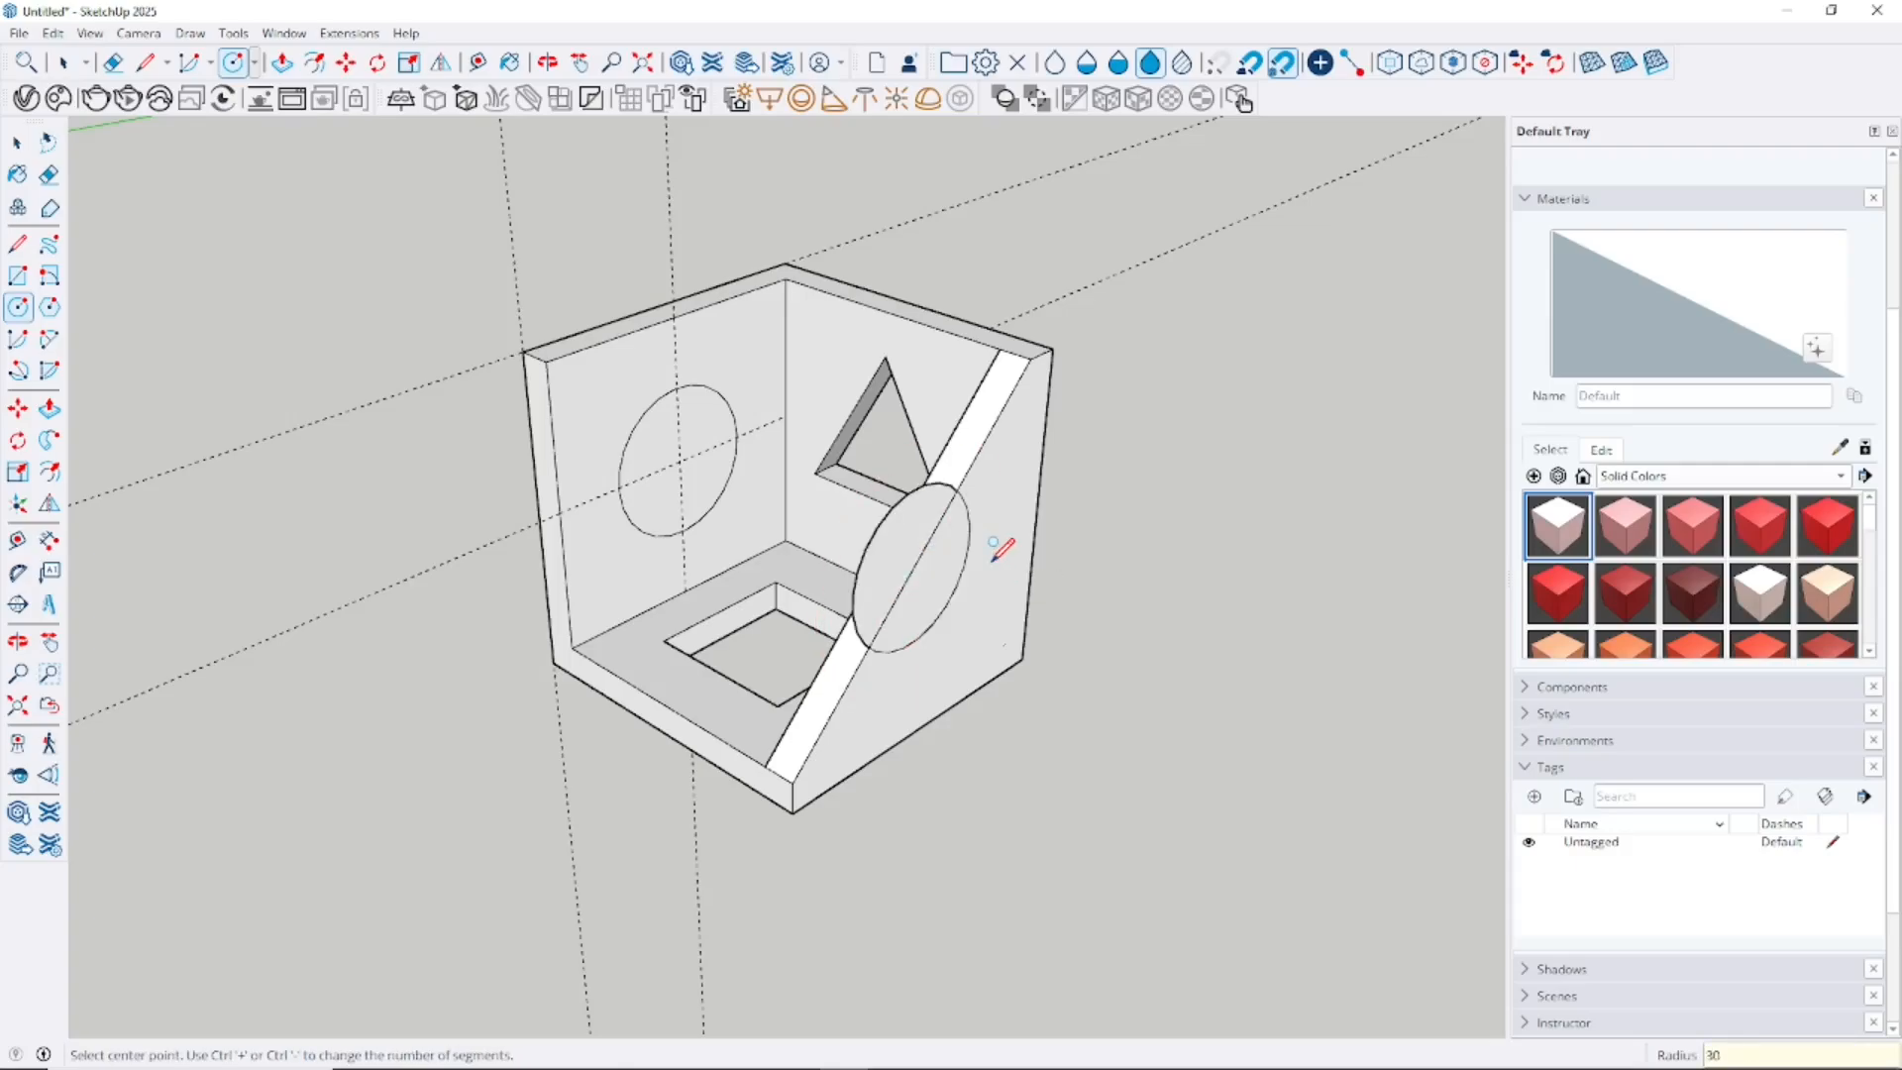
left_click(49, 176)
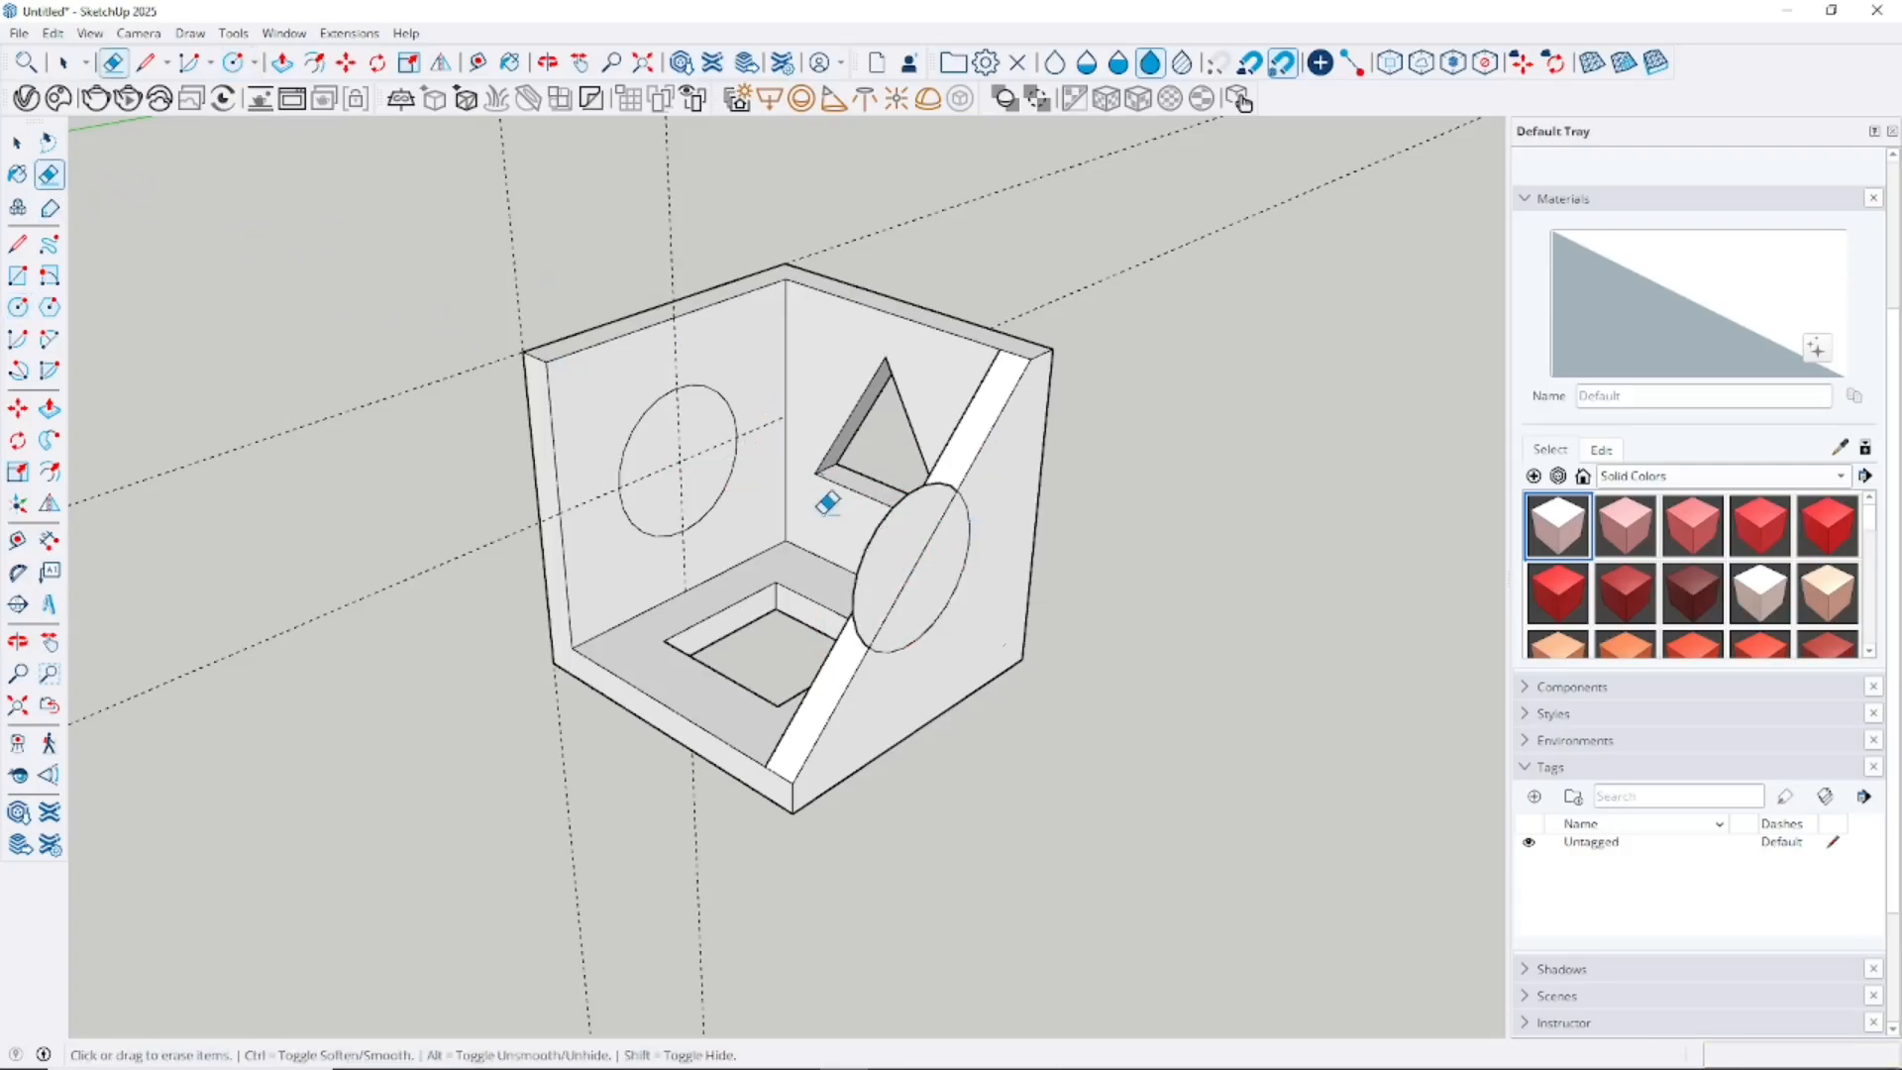
left_click(874, 526)
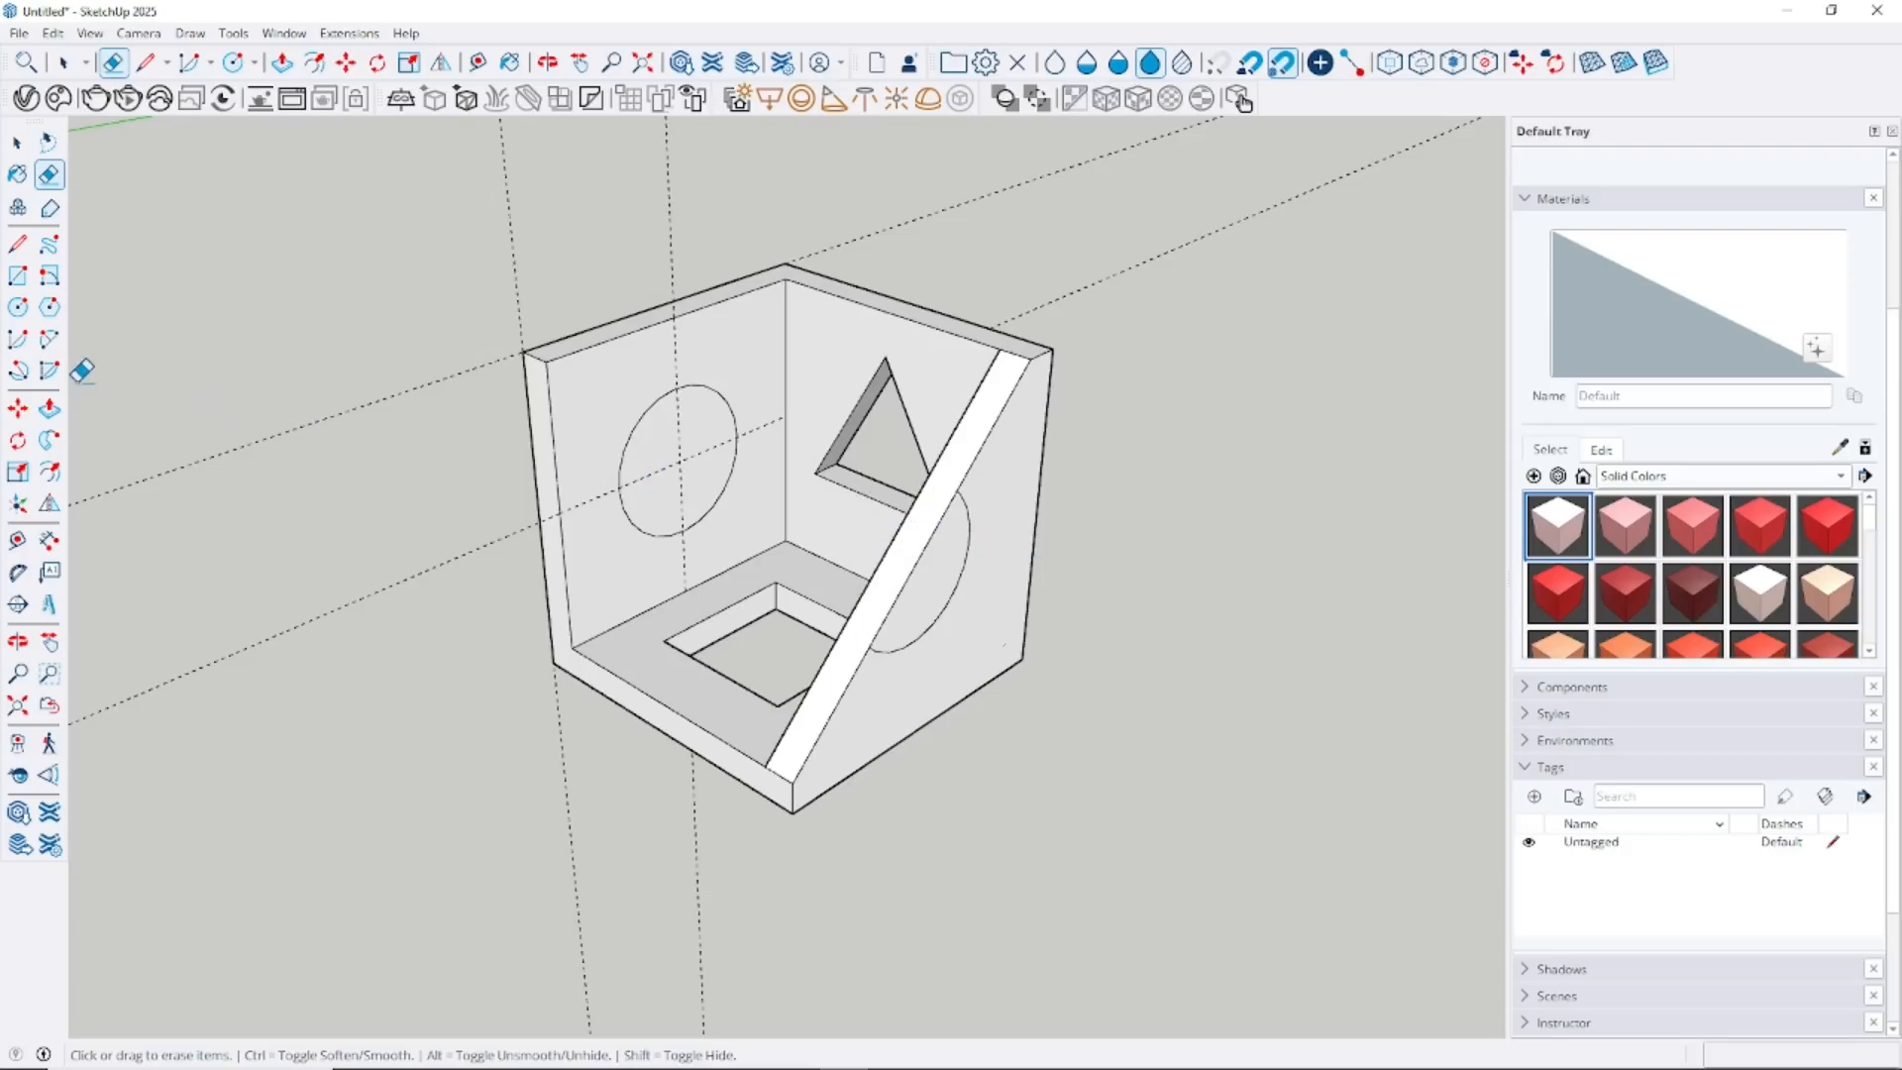
- Push/Pull the circle on the square wall and the half circle on the triangular wall about 13 mm through to cut openings
left_click(49, 410)
middle_click_drag(851, 515, 701, 500)
left_click(701, 500)
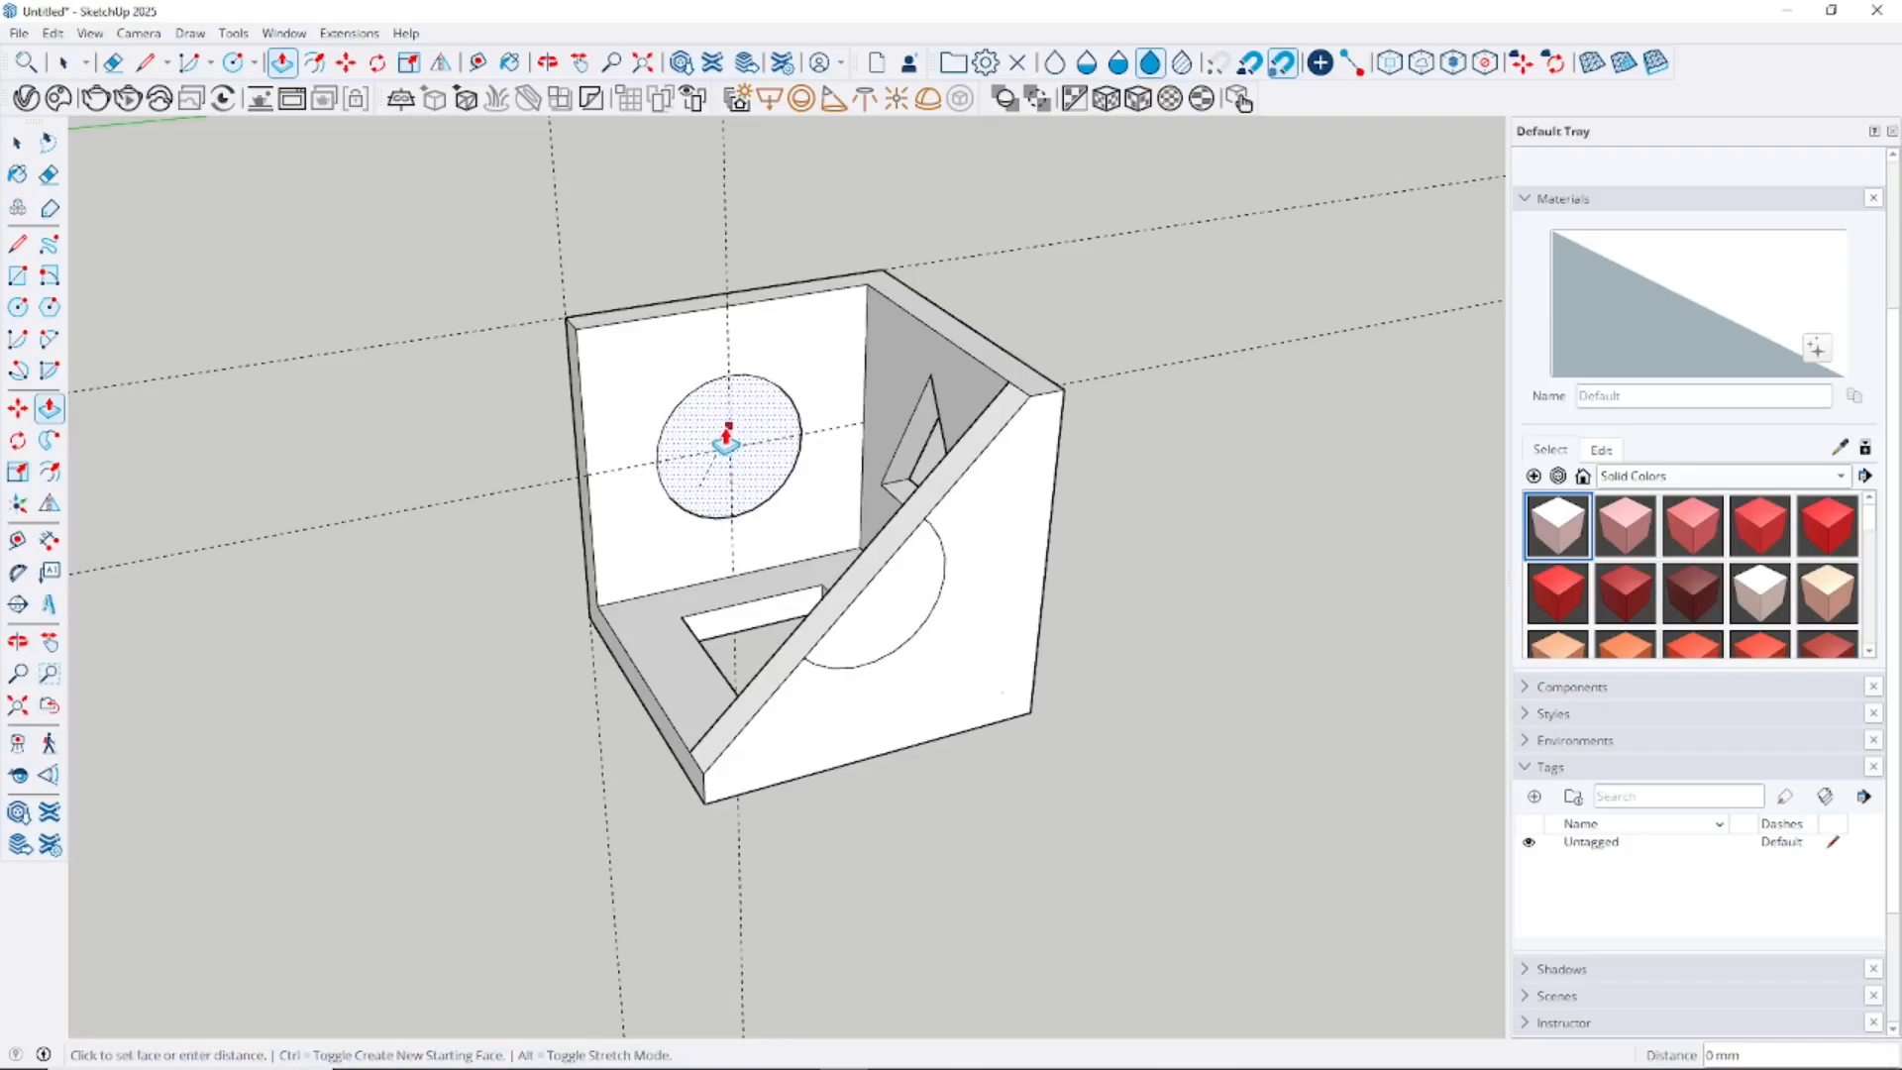
left_click(718, 444)
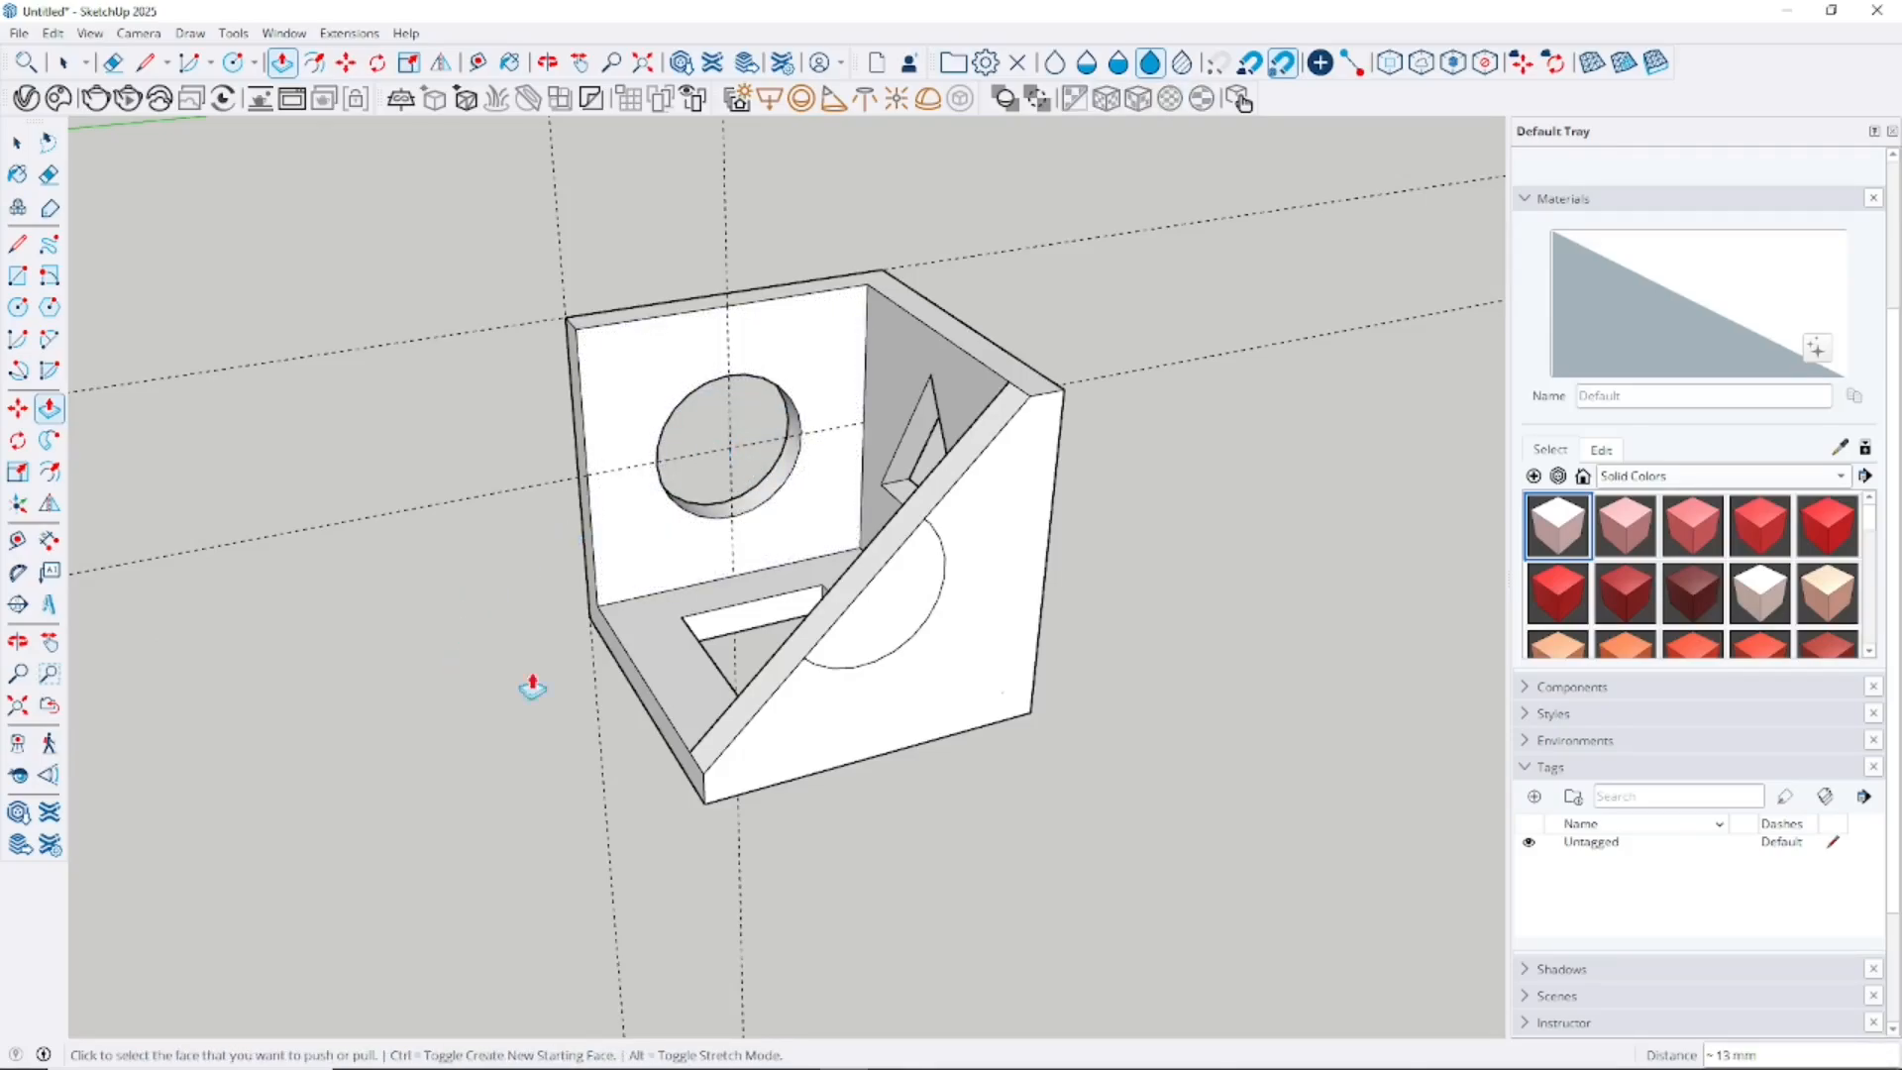
left_click(872, 639)
left_click(873, 555)
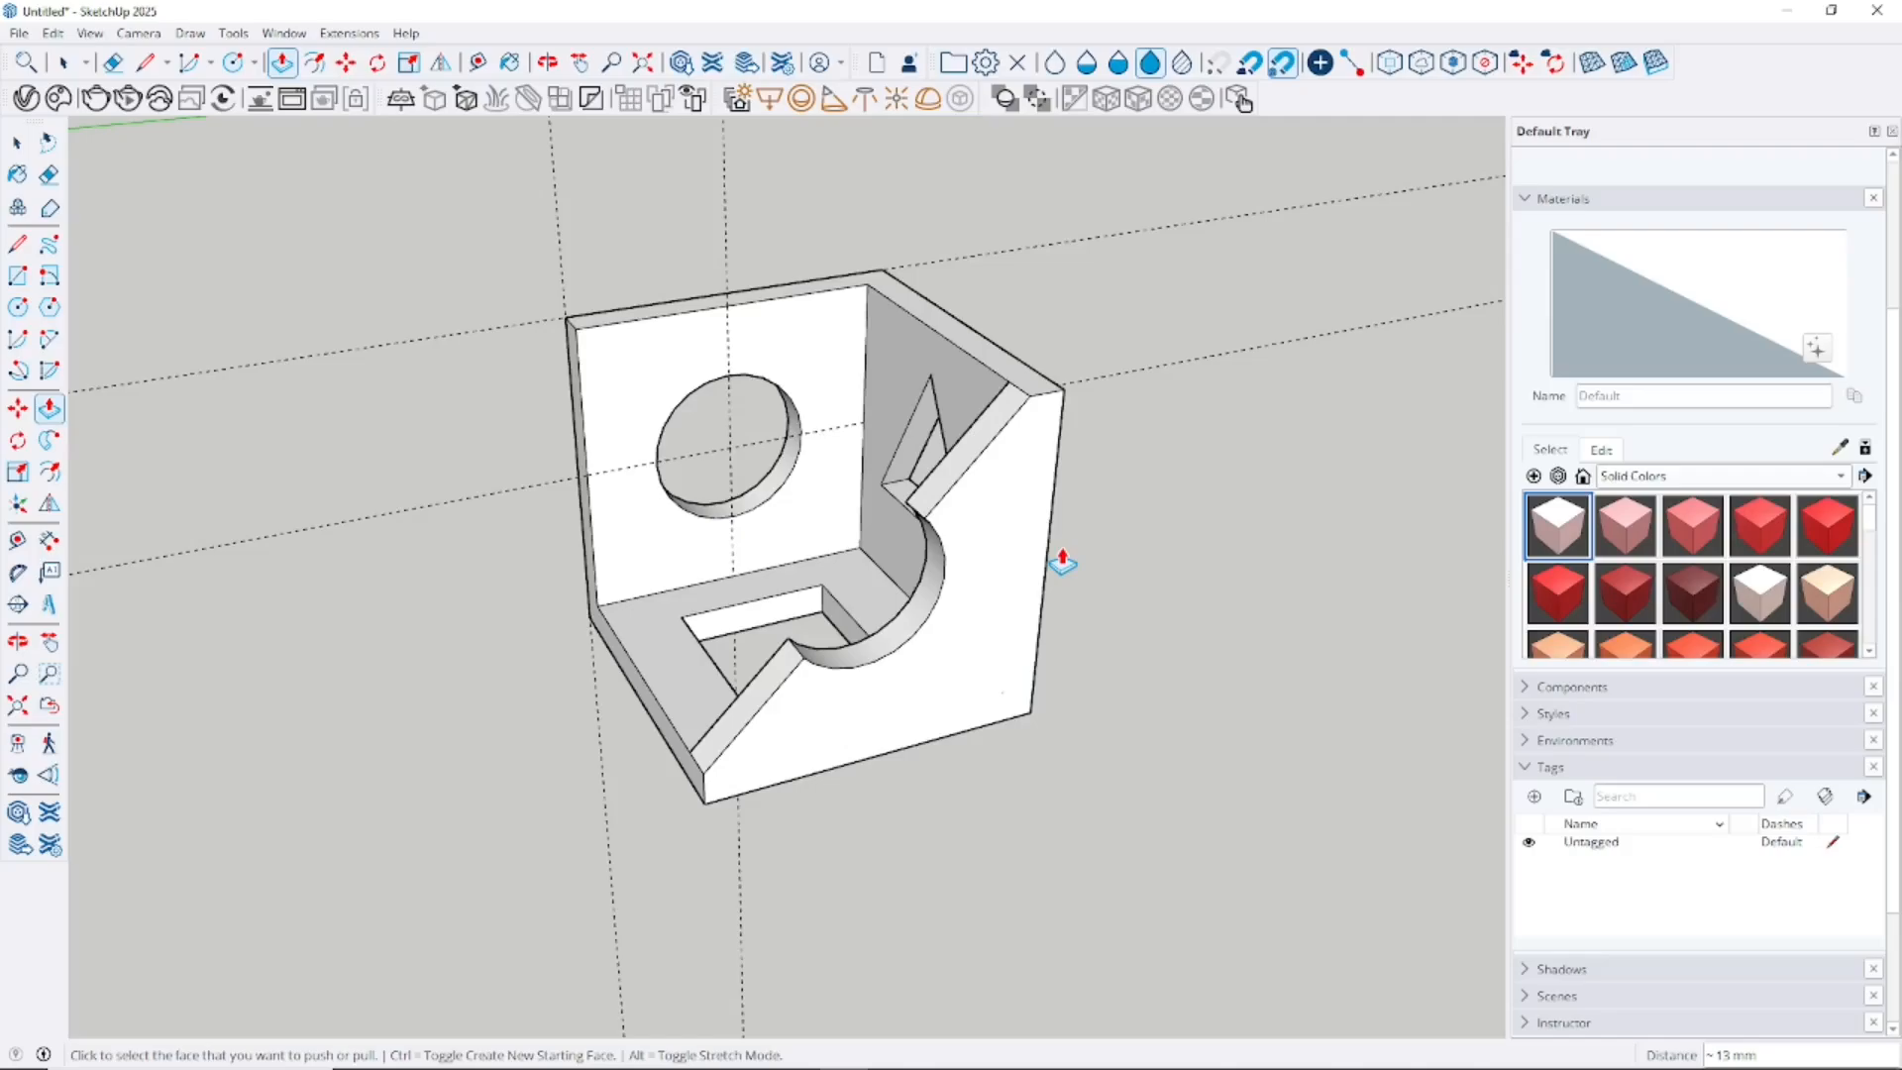
- Delete all the remaining horizontal and vertical guide lines around the bracket
middle_click_drag(1061, 558, 980, 522)
key("space")
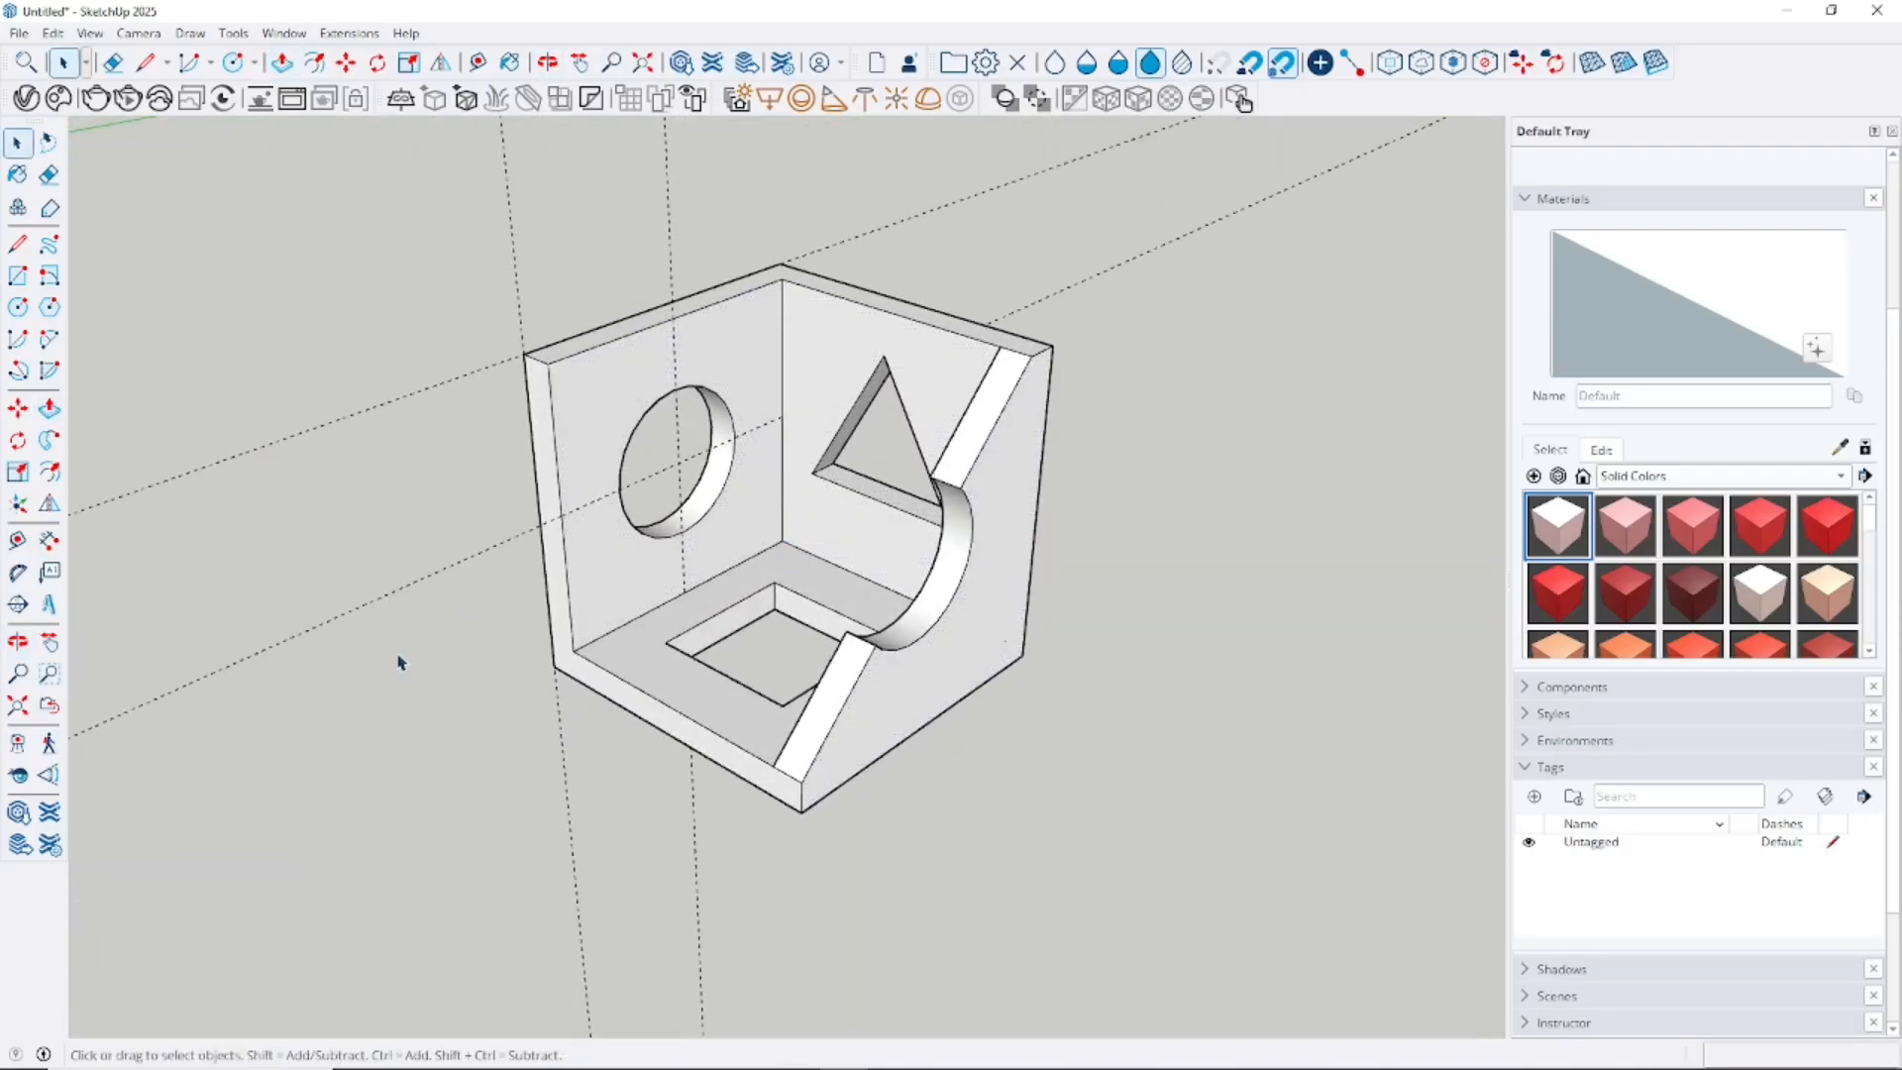
left_click_drag(294, 374, 296, 376)
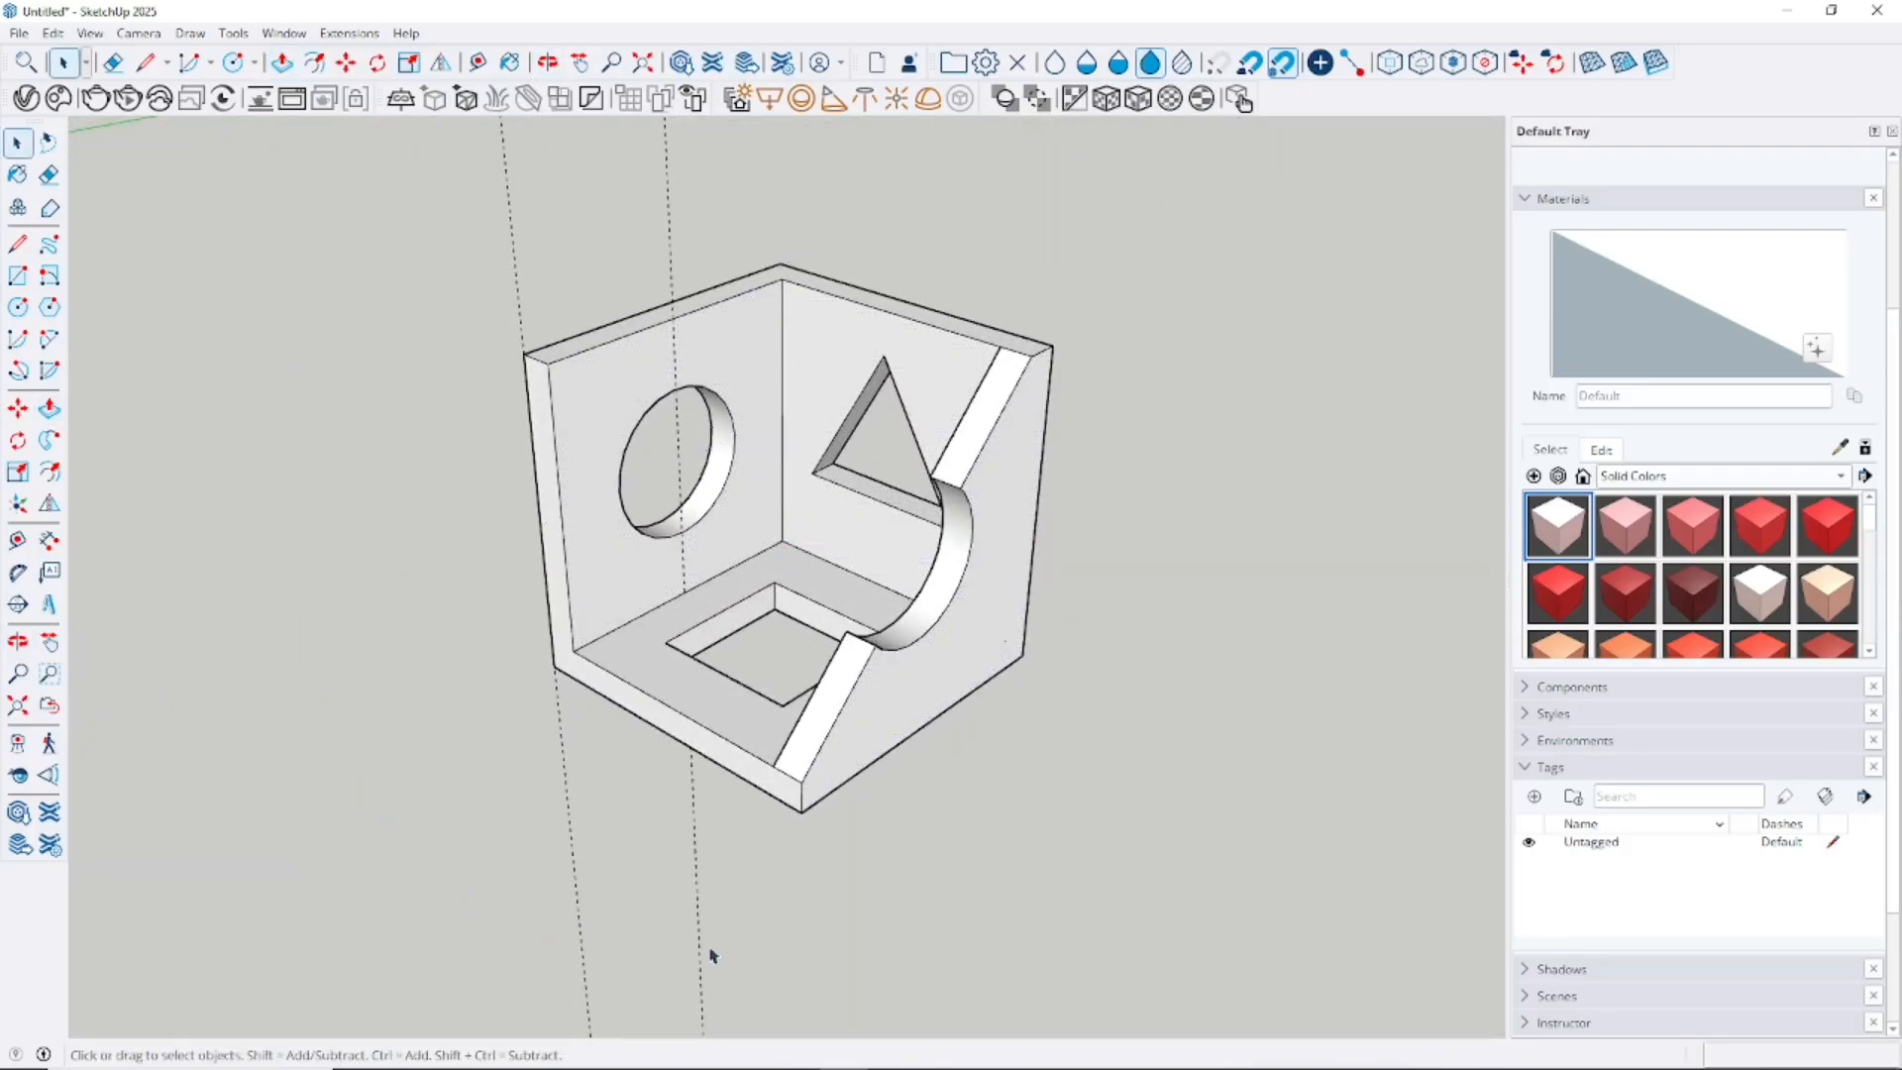
key("Delete")
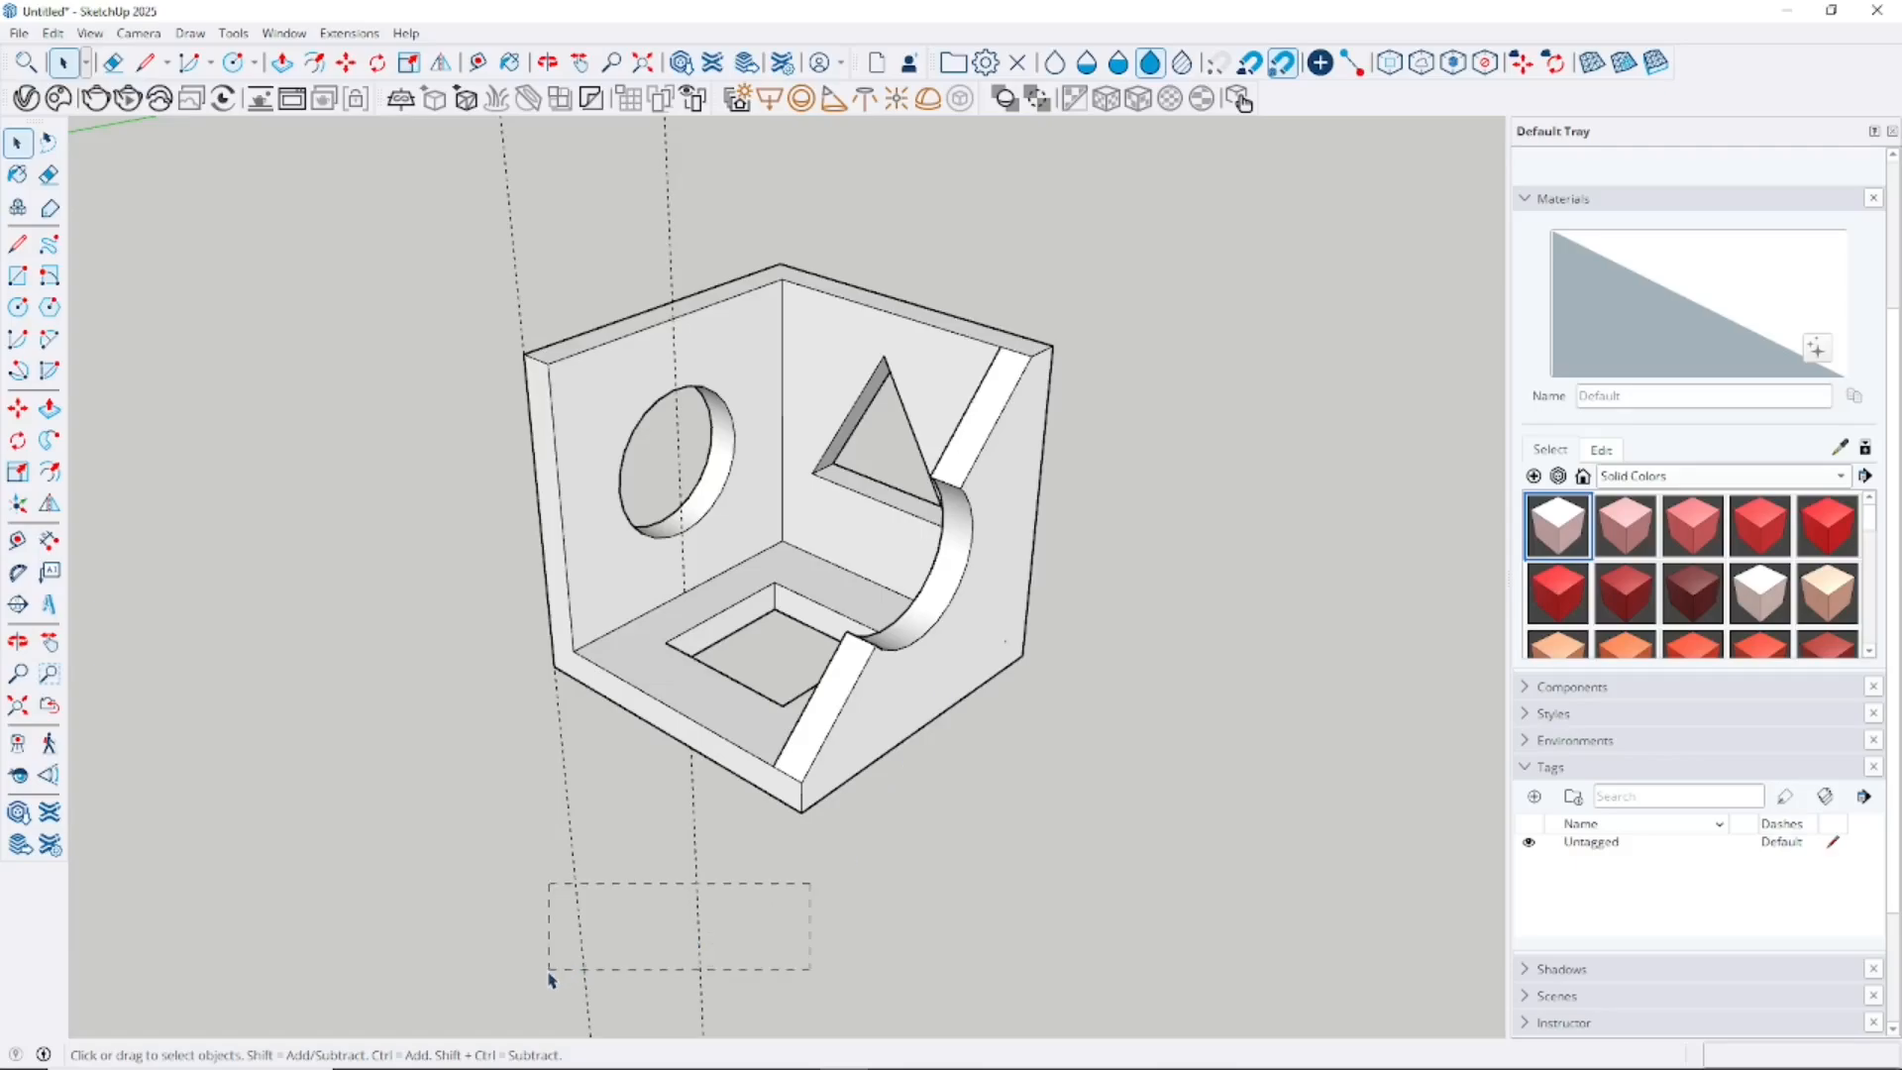
left_click_drag(549, 971, 549, 972)
key("Delete")
middle_click_drag(1125, 561, 1105, 568)
middle_click_drag(783, 535, 1070, 555, "shift")
scroll(1067, 564, "up", 2)
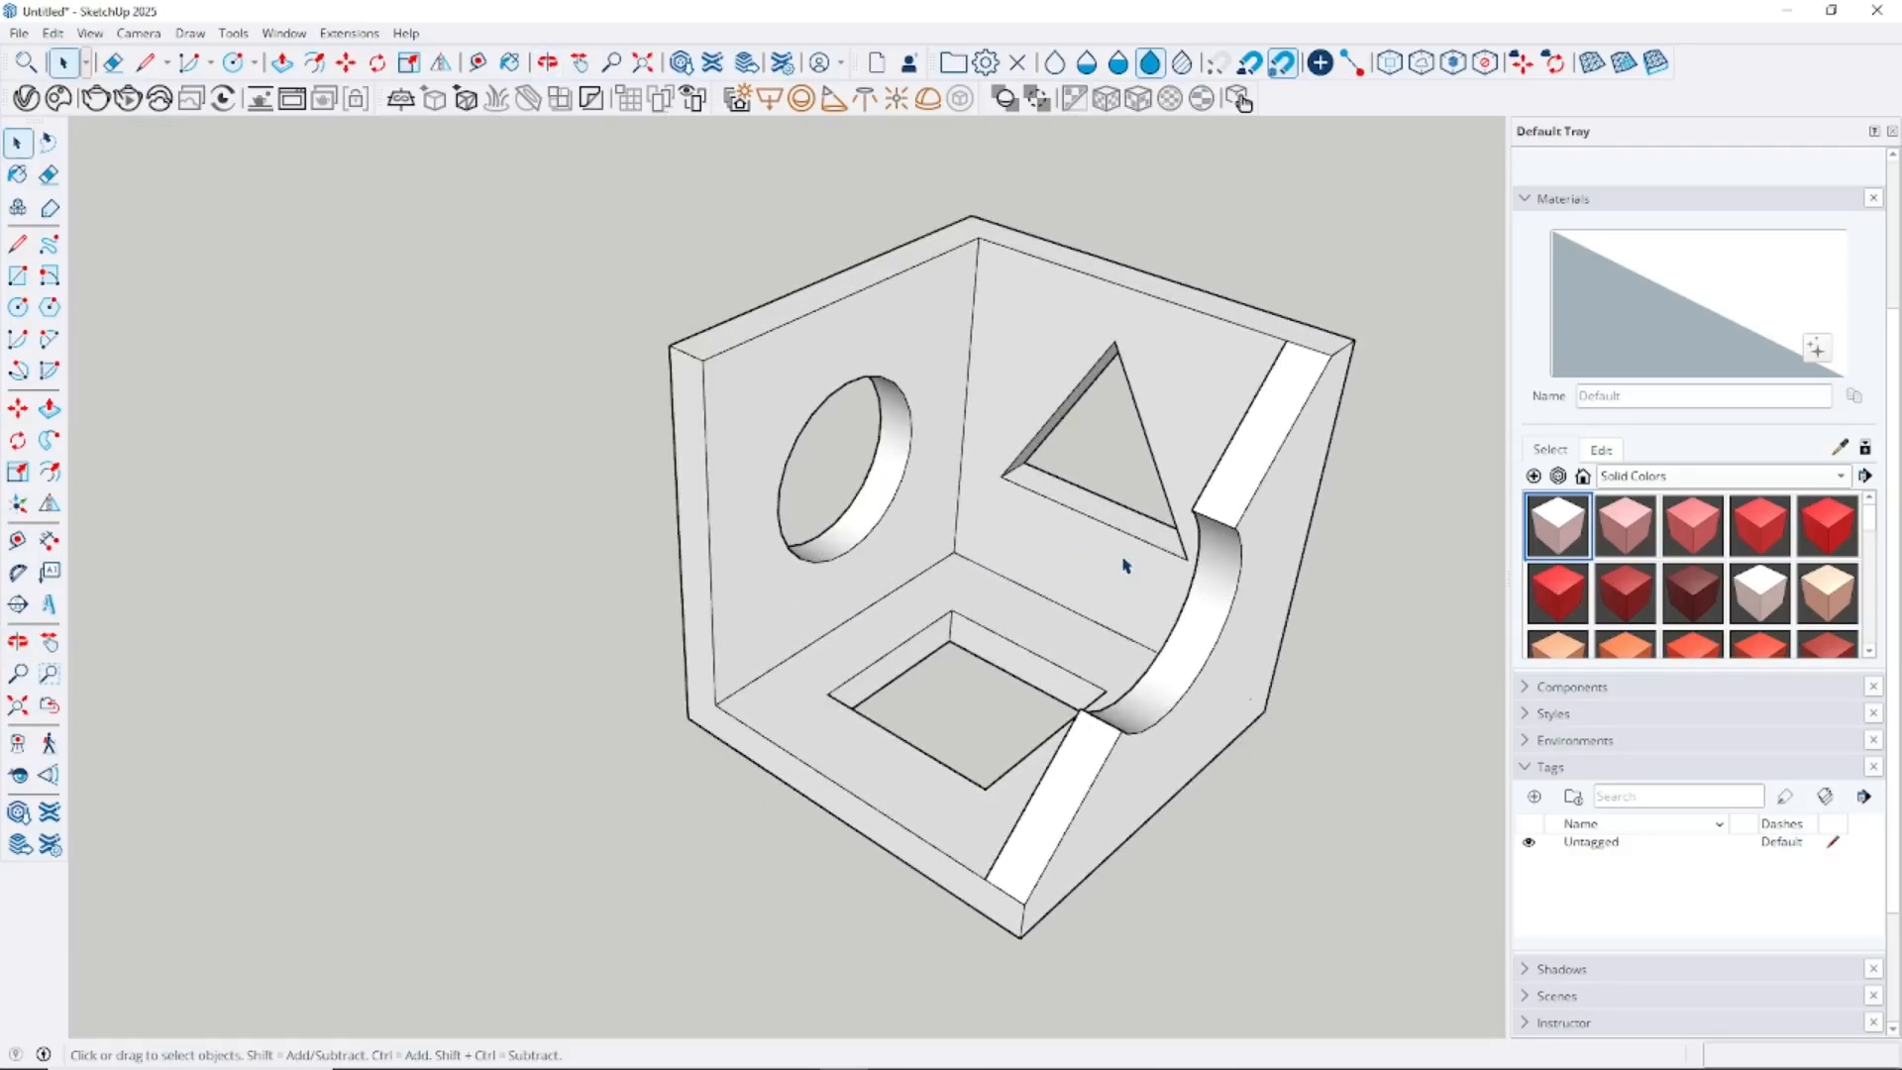